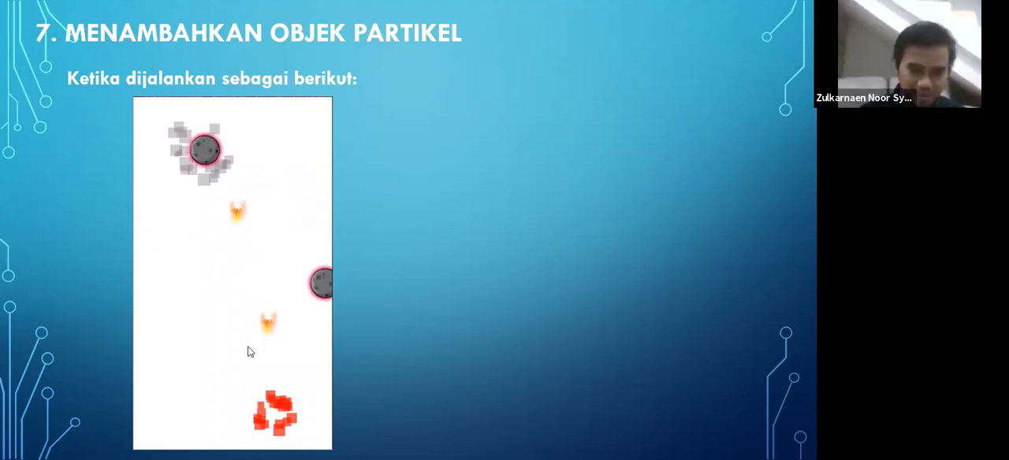
Leave the slide show, check slide 3 of the step 07 PowerPoint deck for the particle object's instructions, and return to Construct 2
key("Escape")
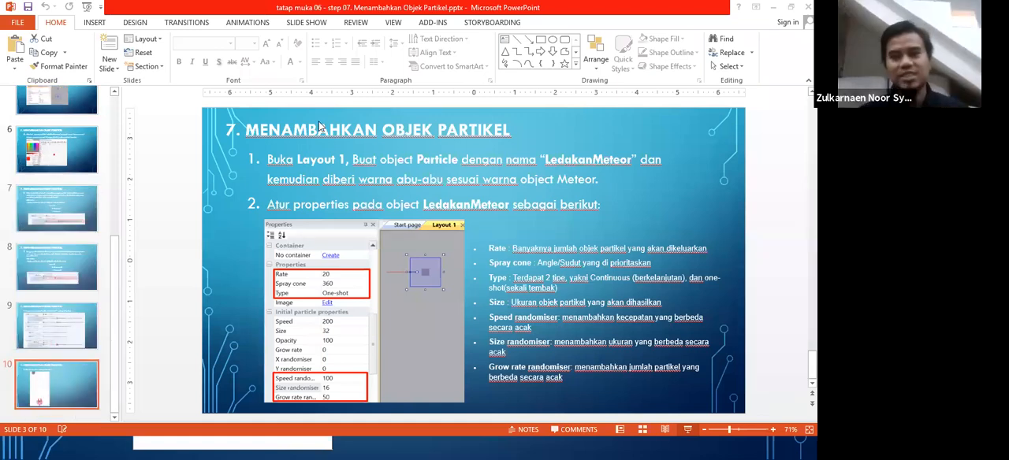
key("alt+Tab")
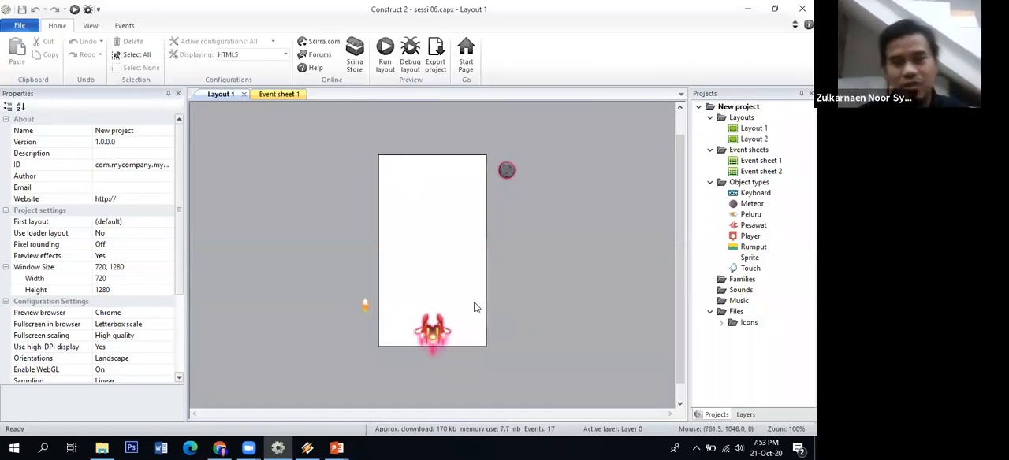
left_click(339, 447)
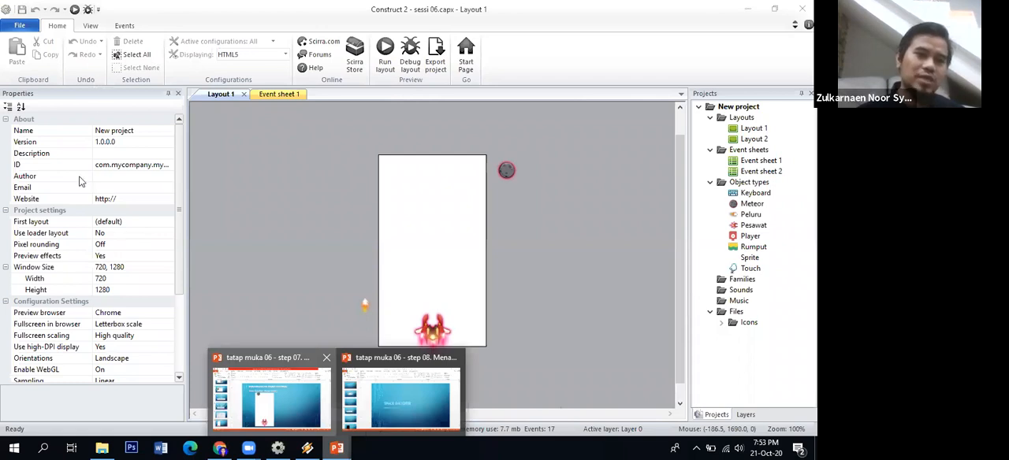
scroll(81, 181, "up", 5)
left_click(67, 241)
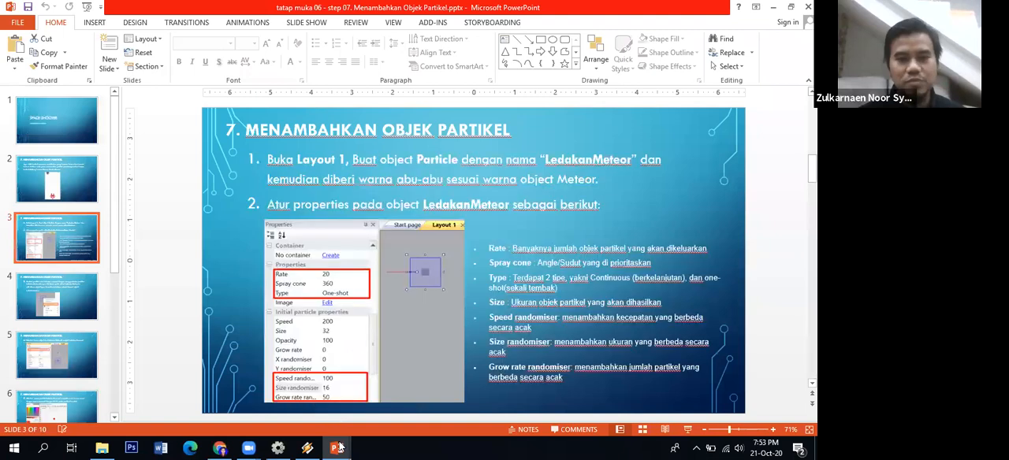
left_click(276, 447)
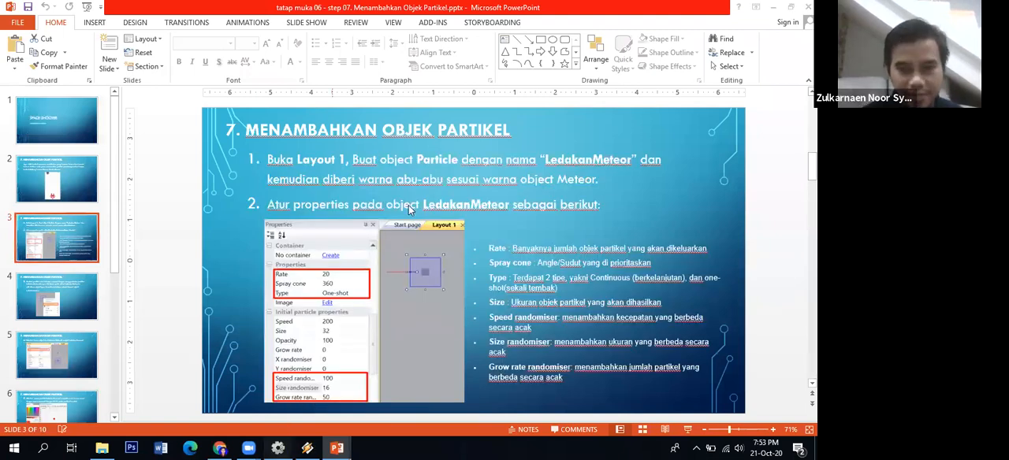
Insert a Particles object named LedakanMeteor into the upper-left area of Layout 1
right_click(409, 208)
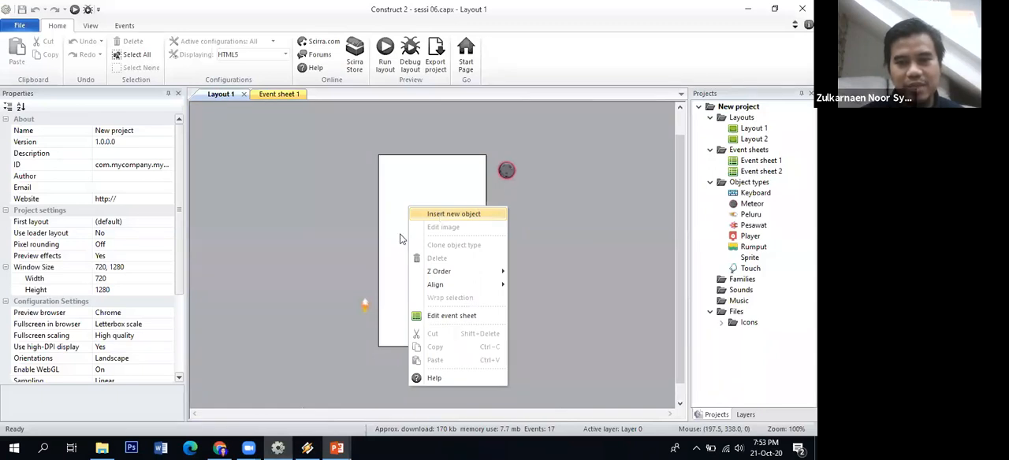
left_click(353, 250)
left_click(353, 316)
type("LedakanMeteor")
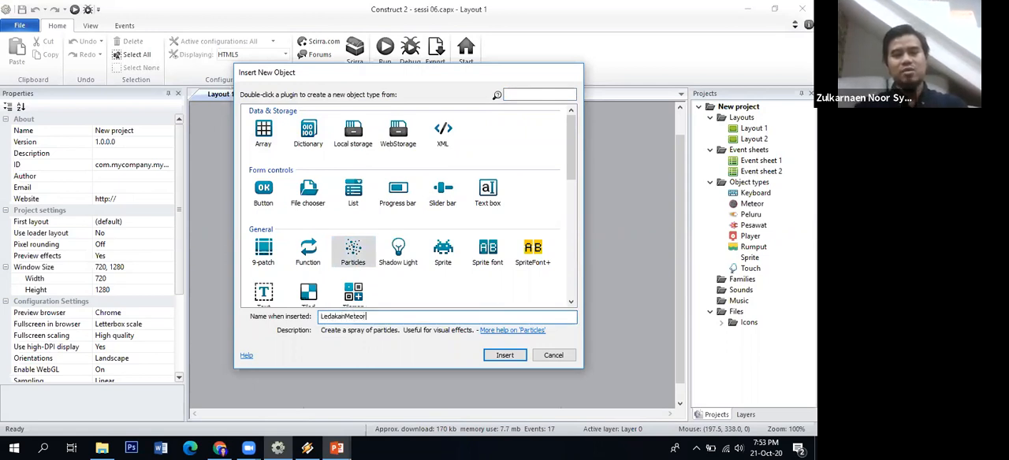
left_click(495, 357)
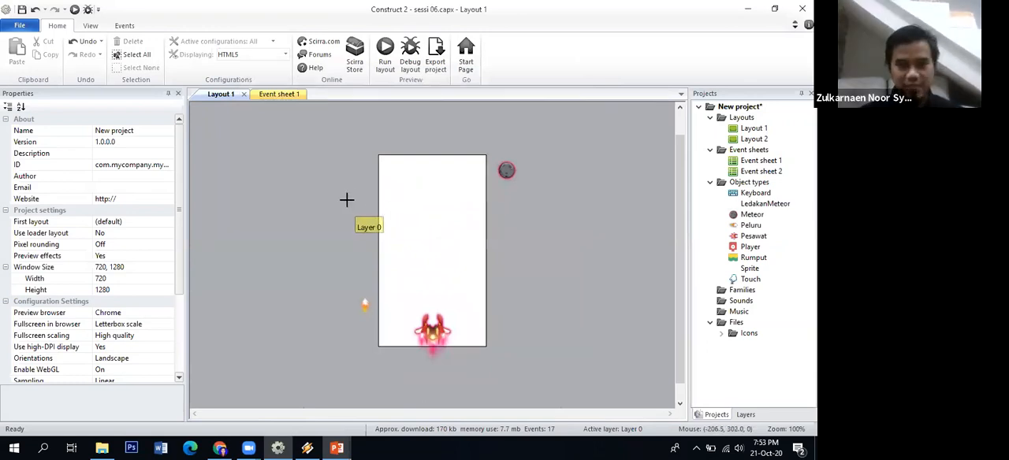
left_click(391, 198)
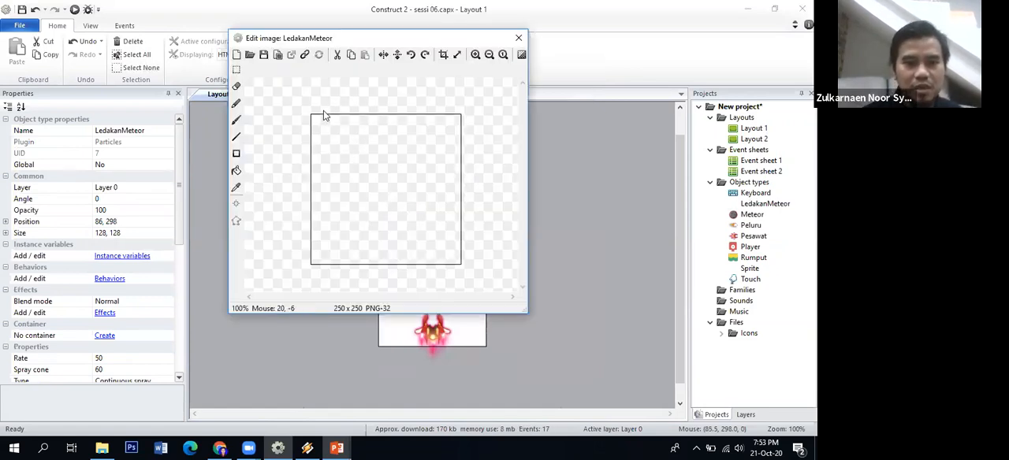
Fill the LedakanMeteor image with grey (red 171, green 170, blue 172) and close the image editor
left_click(236, 170)
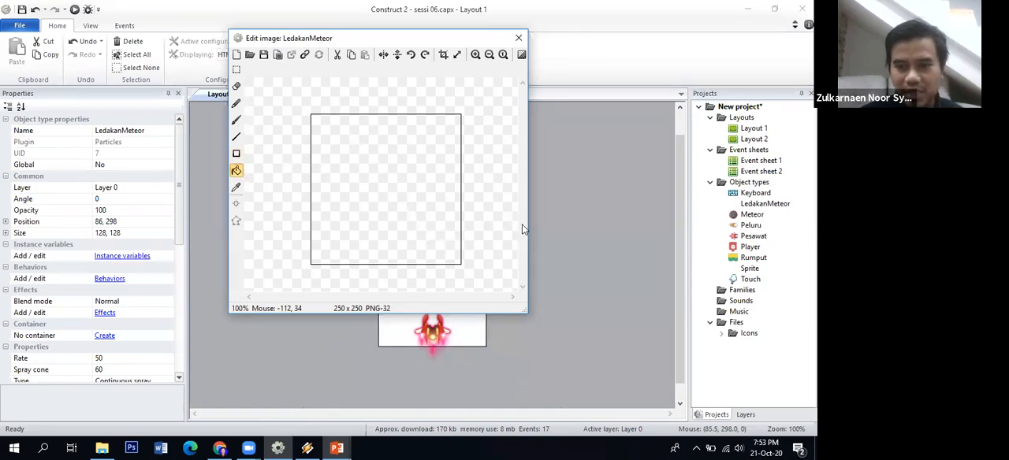
mouse_move(522, 228)
mouse_move(557, 195)
left_mouse_down()
mouse_move(556, 254)
mouse_move(599, 250)
mouse_move(587, 268)
left_mouse_up()
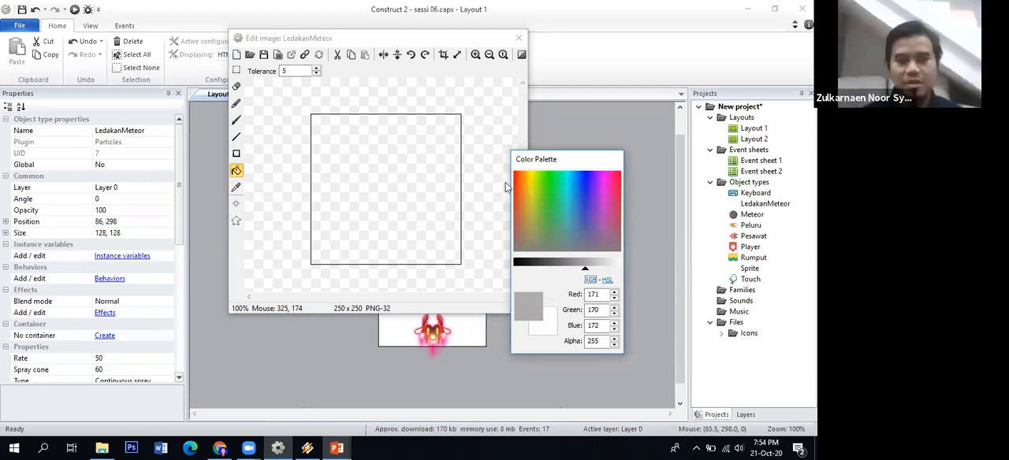
left_click(400, 162)
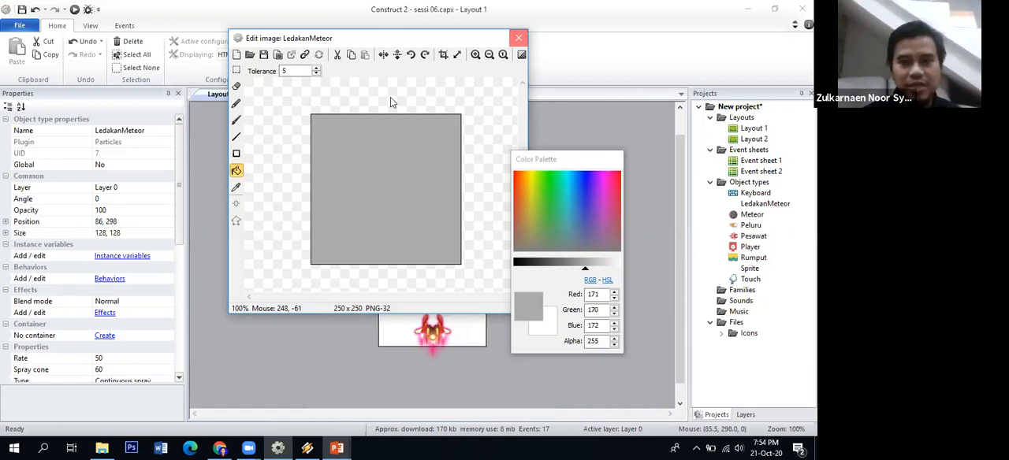
left_click(518, 40)
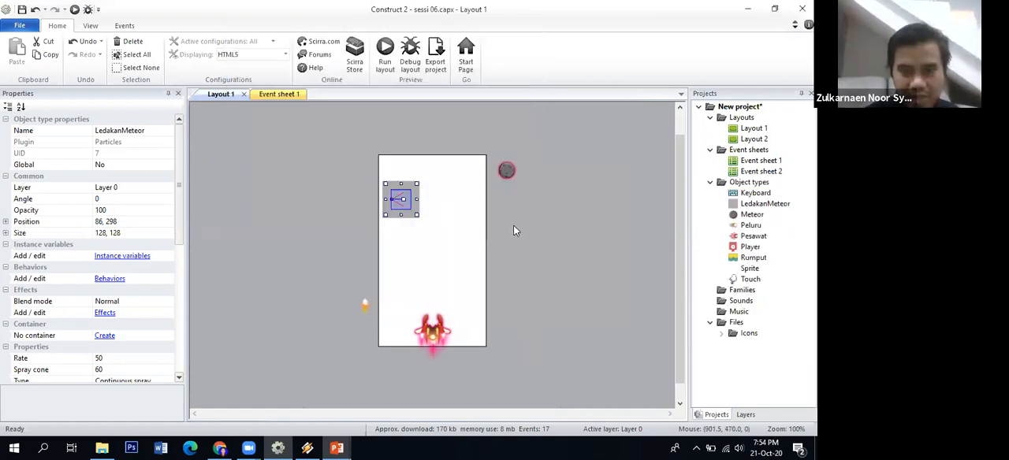
Set the LedakanMeteor particle rate to 20, previewing the layout and checking the instructions on slide 3
left_click(513, 228)
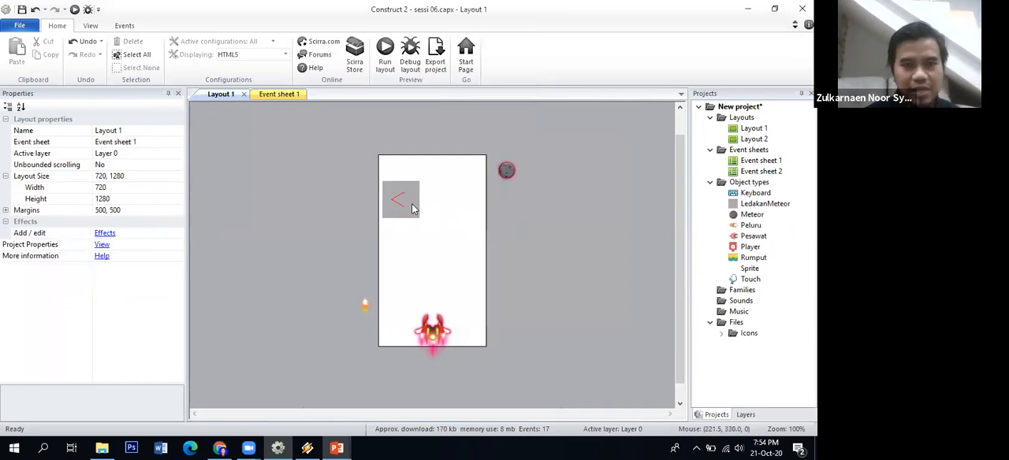
left_click(400, 204)
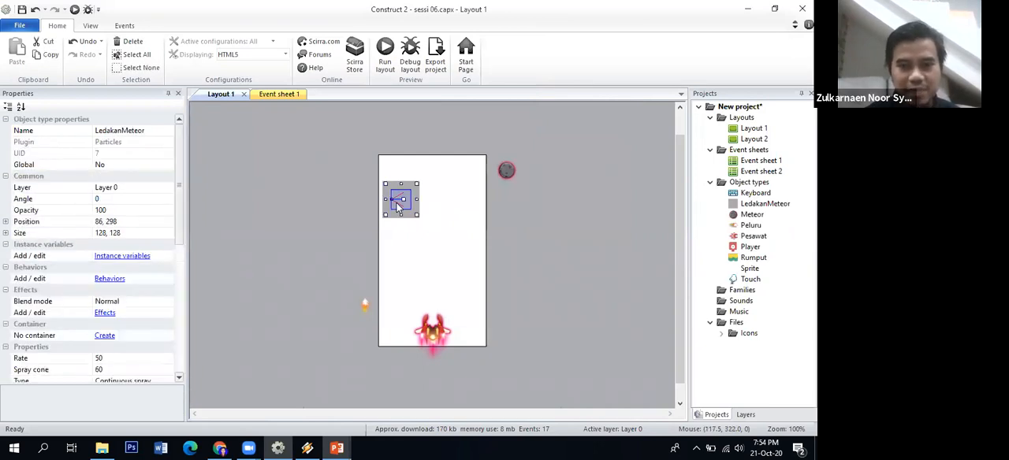
left_click(389, 184)
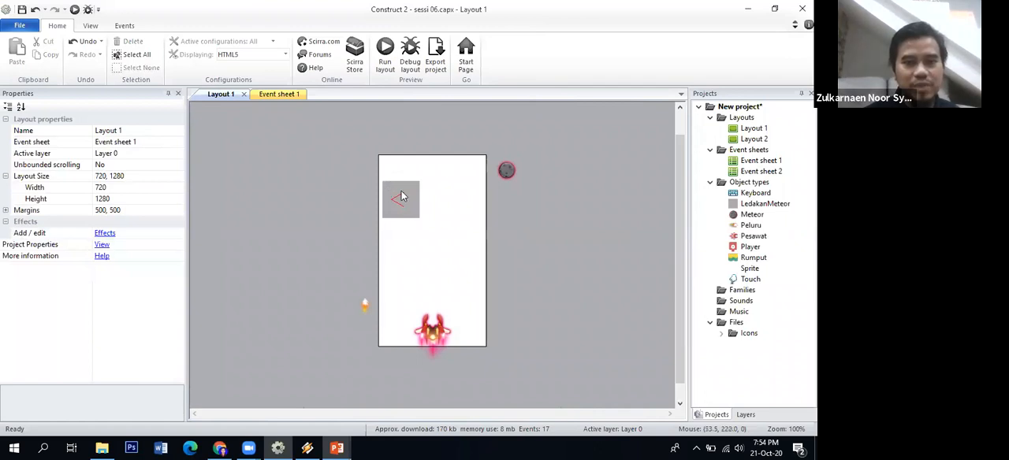
left_click(409, 201)
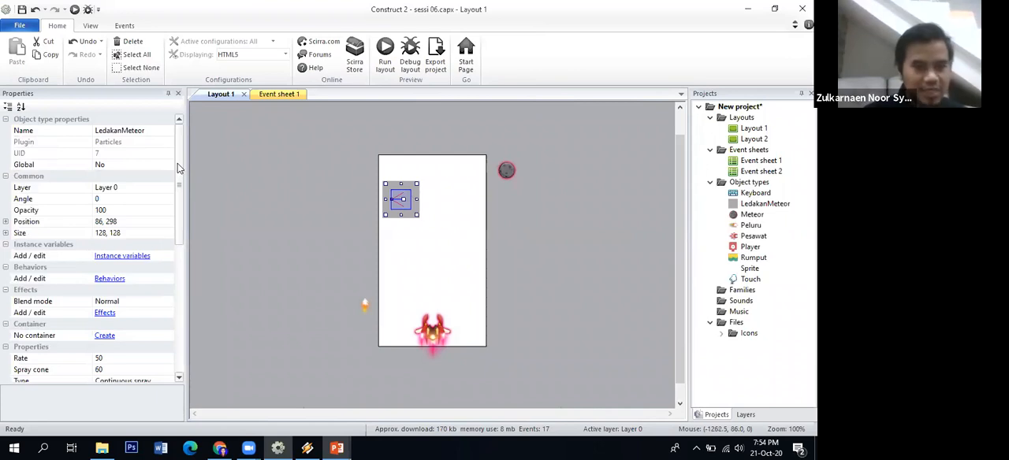
left_click_drag(178, 170, 179, 242)
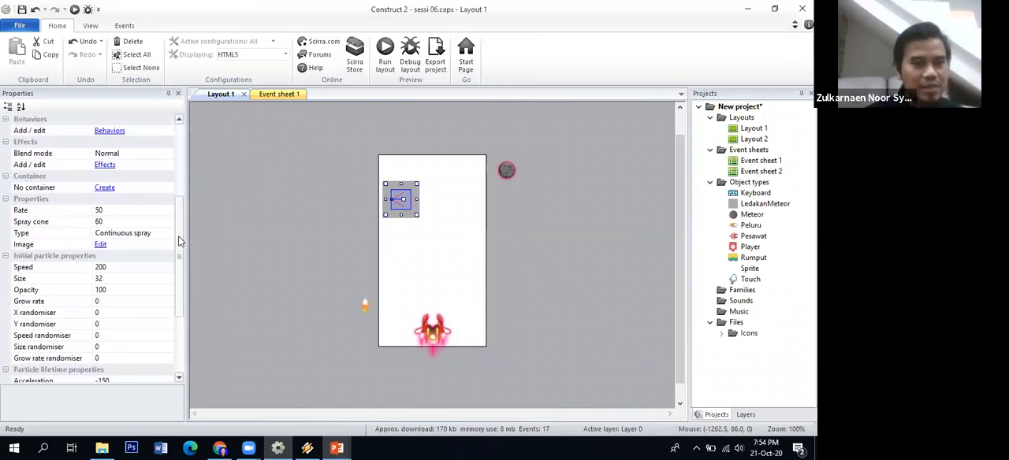
left_click(132, 208)
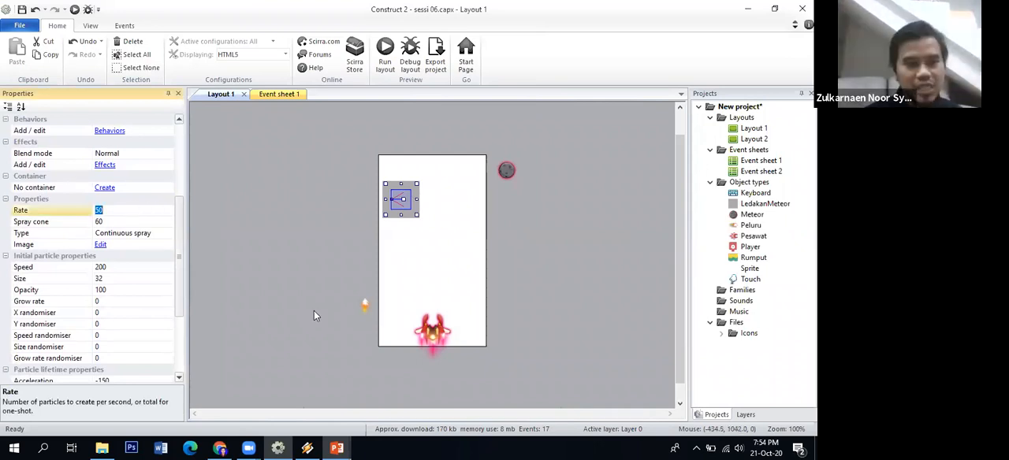
left_click(384, 52)
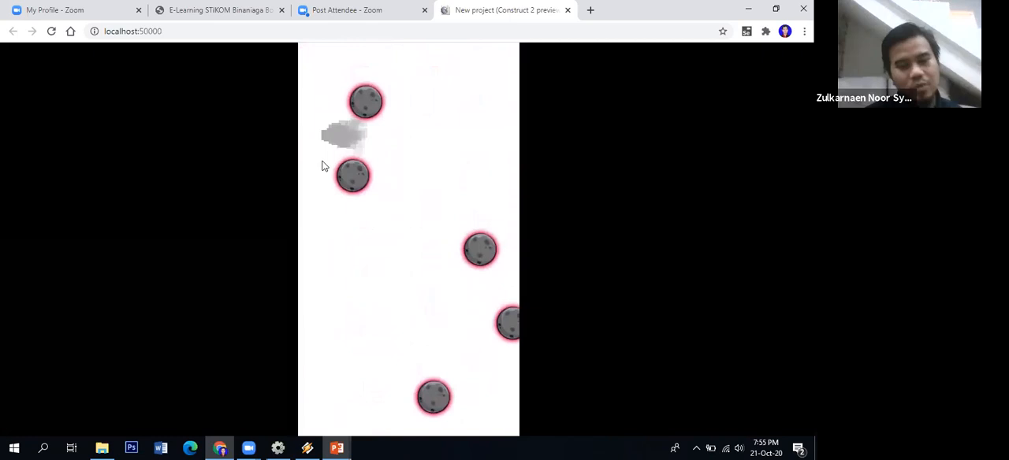
left_click(336, 448)
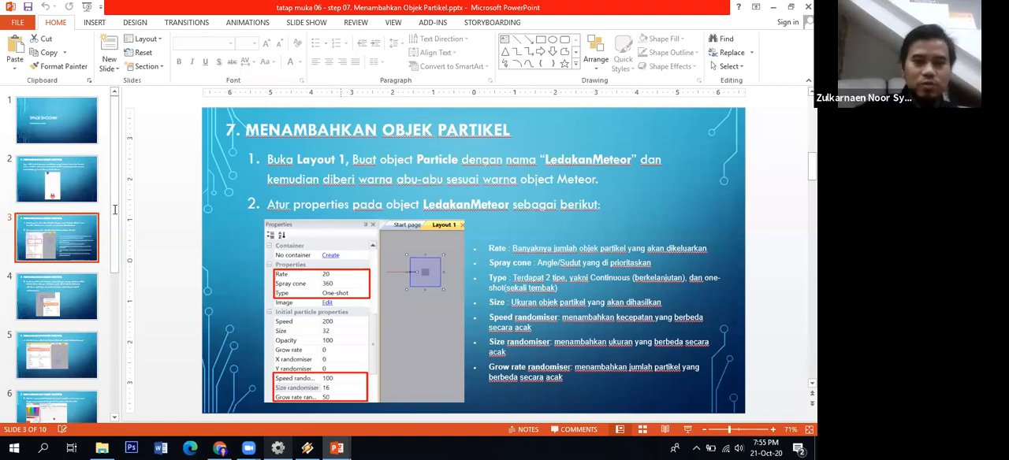
key("alt+Tab")
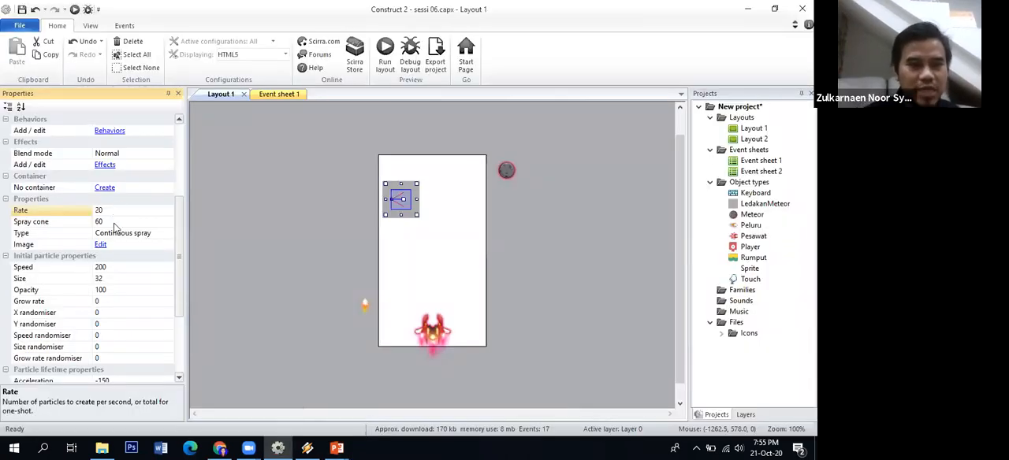
Set LedakanMeteor's spray cone to 360 as given on slide 3 and preview the layout
left_click(114, 225)
left_click(337, 448)
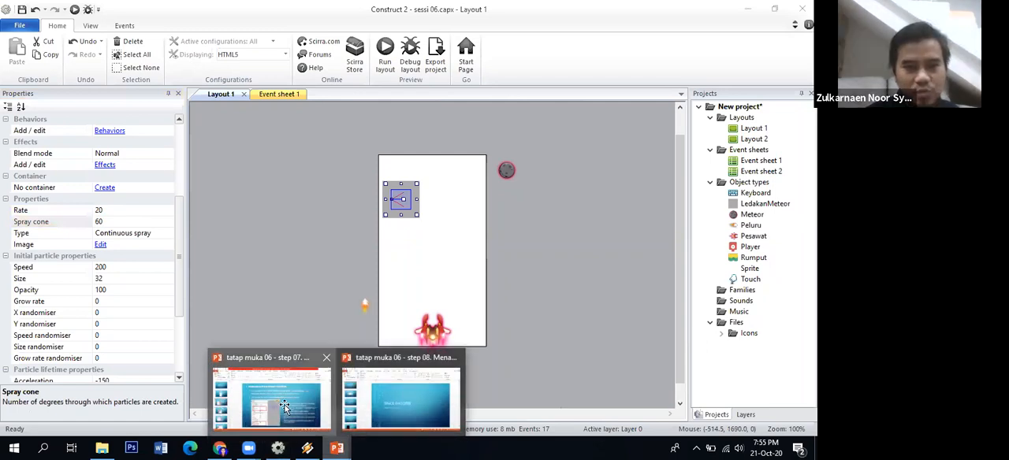
left_click(284, 408)
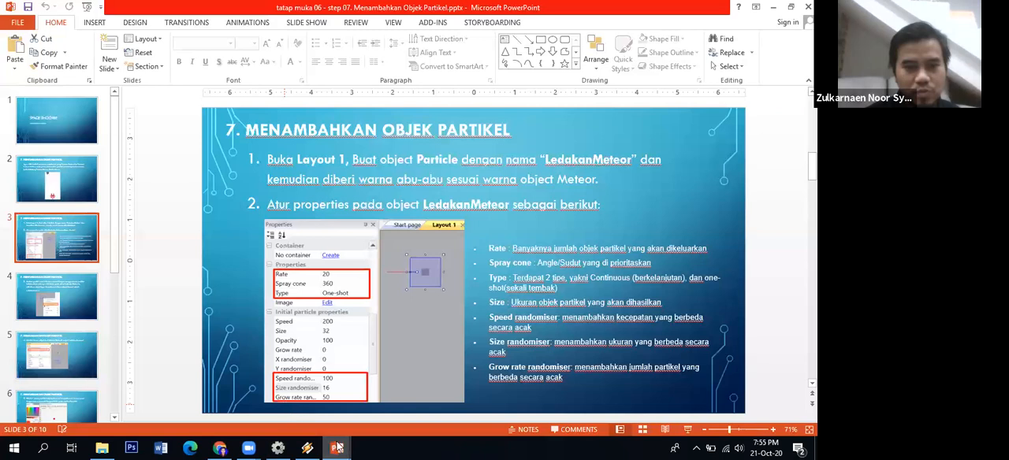
mouse_move(280, 448)
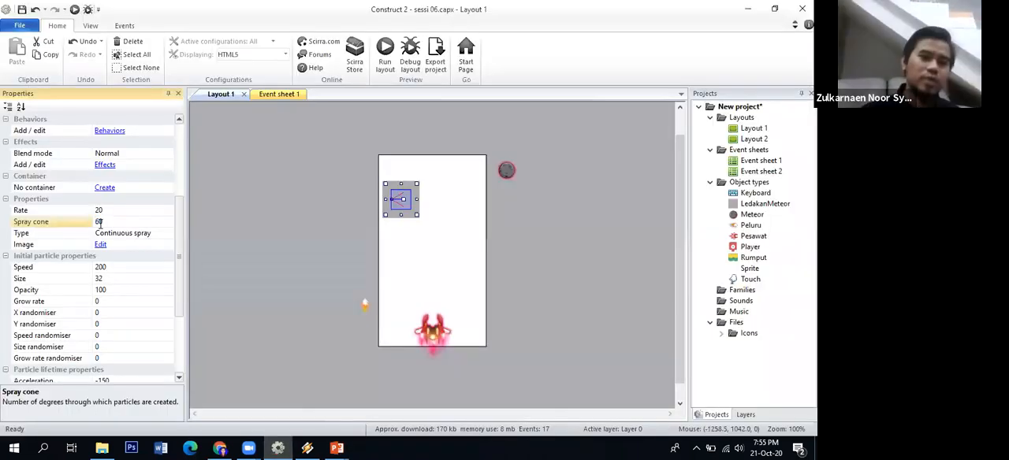
type("3")
key("Return")
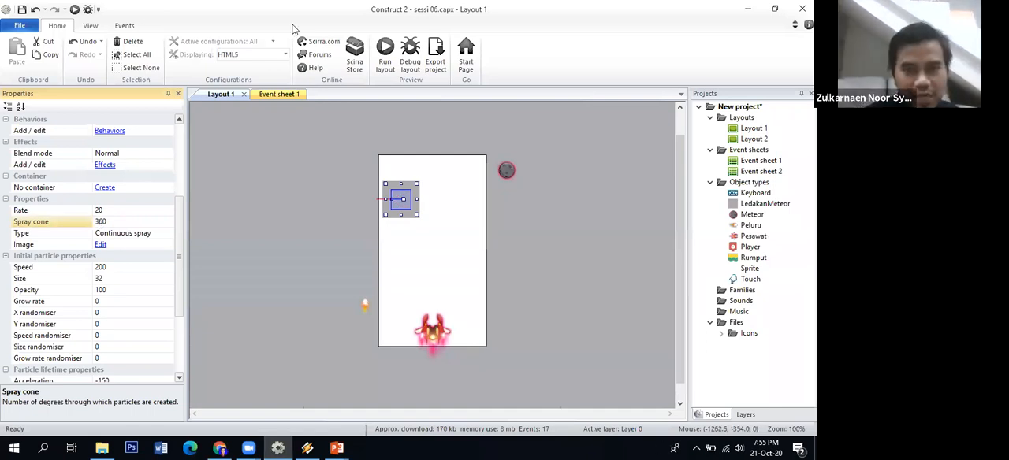
left_click(387, 65)
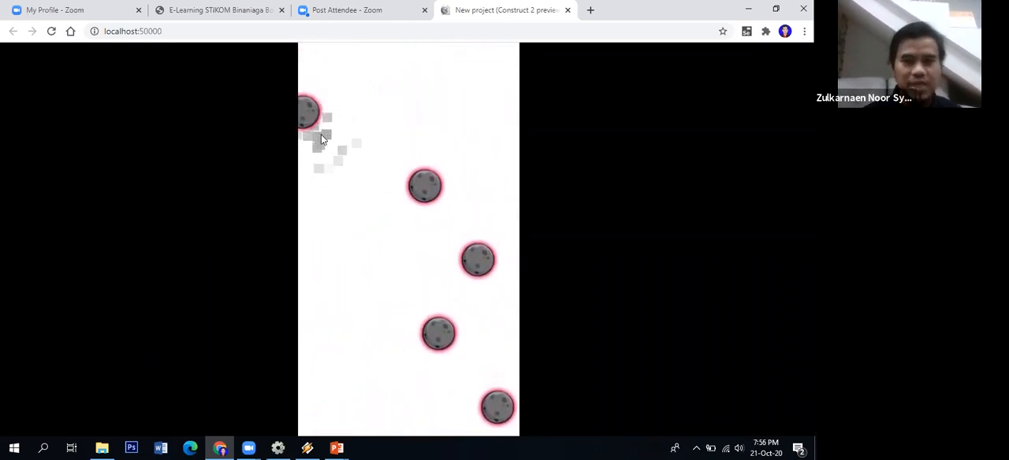
Back in Construct 2, change LedakanMeteor's type to One-shot and preview the layout
left_click(283, 447)
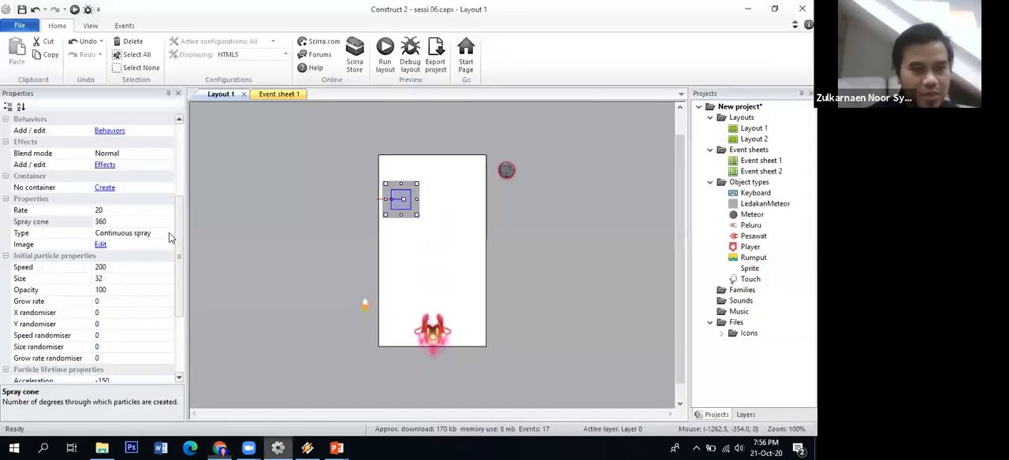
left_click(168, 232)
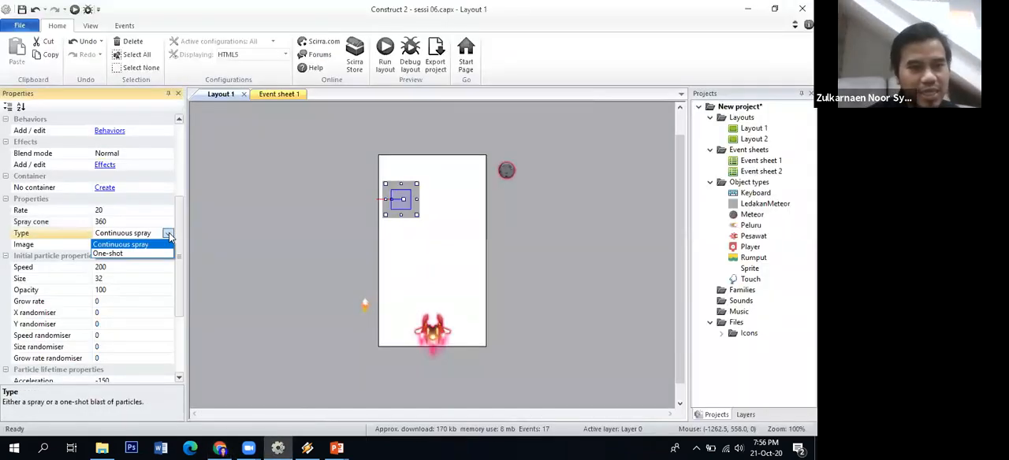
left_click(152, 254)
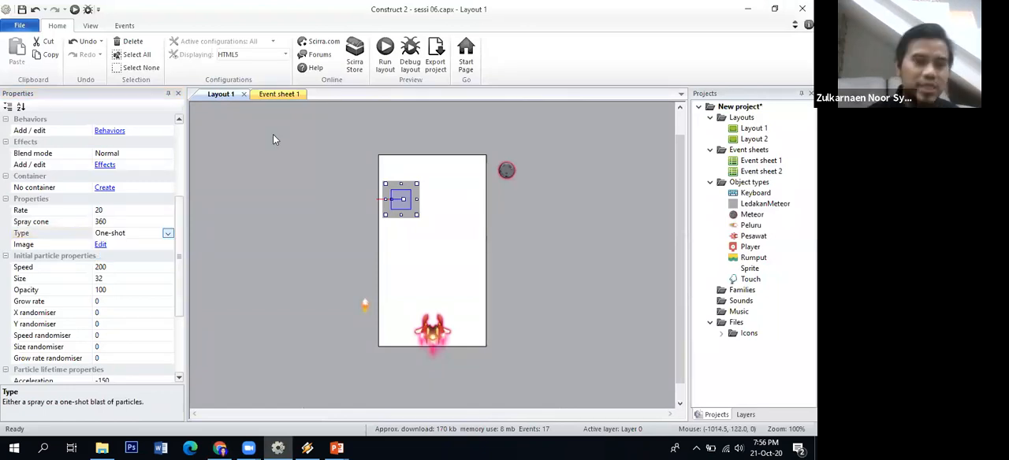
left_click(386, 58)
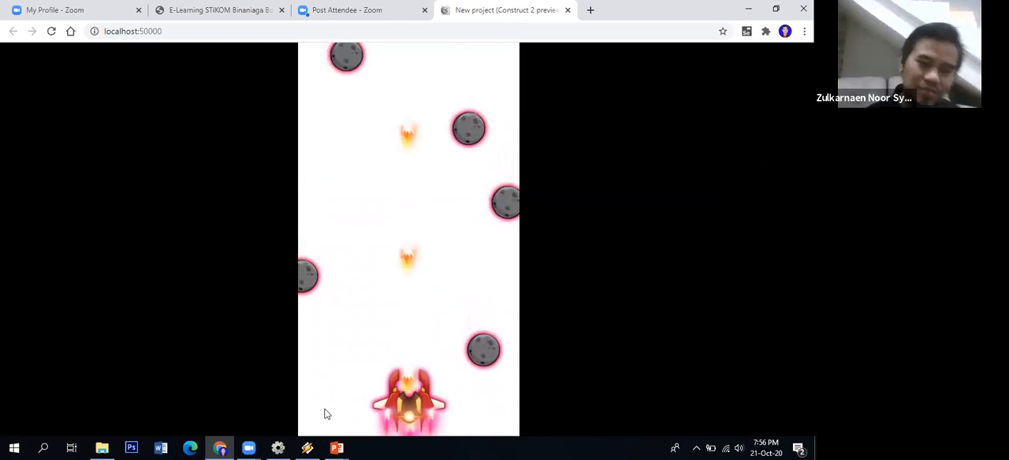
Look up the randomiser values on slide 3 and set LedakanMeteor's speed randomiser to 100
left_click(336, 448)
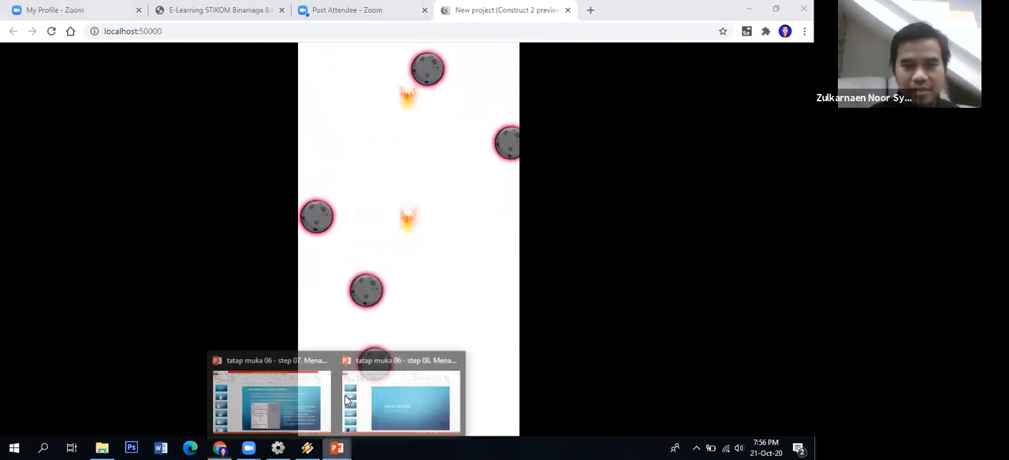
left_click(304, 432)
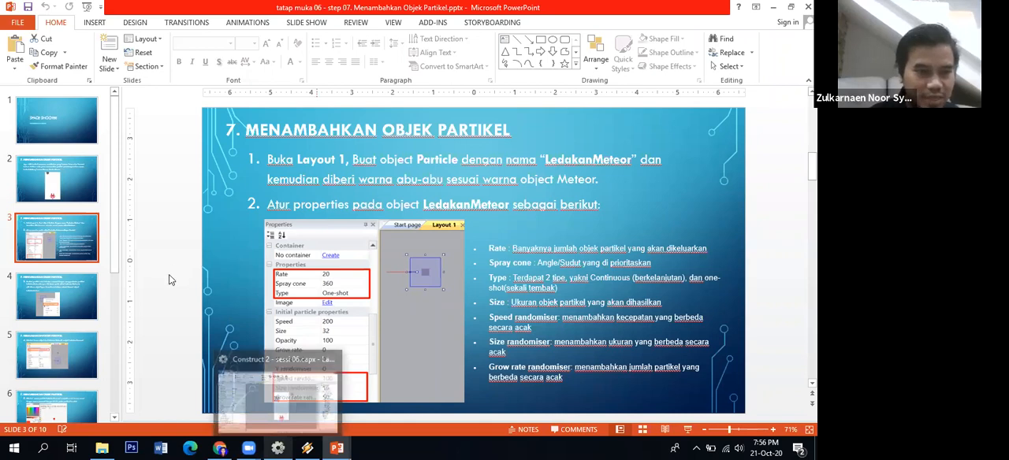
key("alt+Tab")
left_click(120, 337)
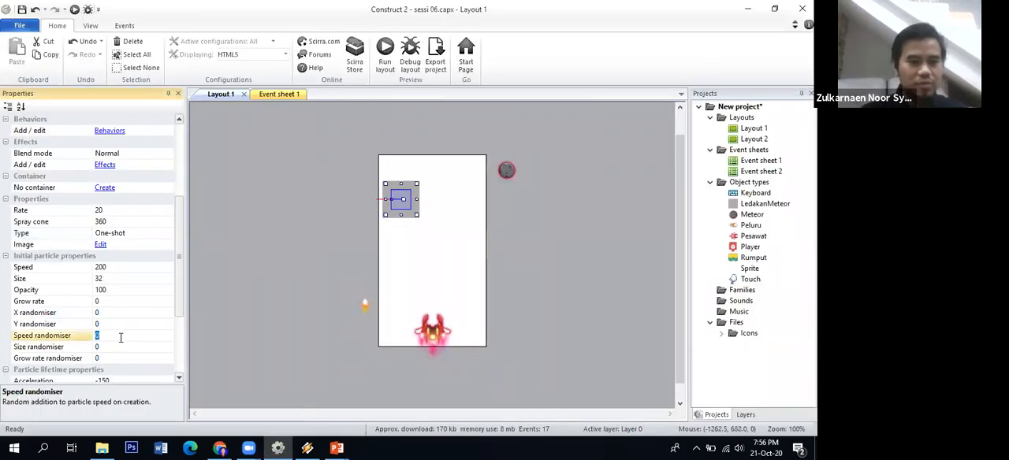
type("100")
left_click(336, 448)
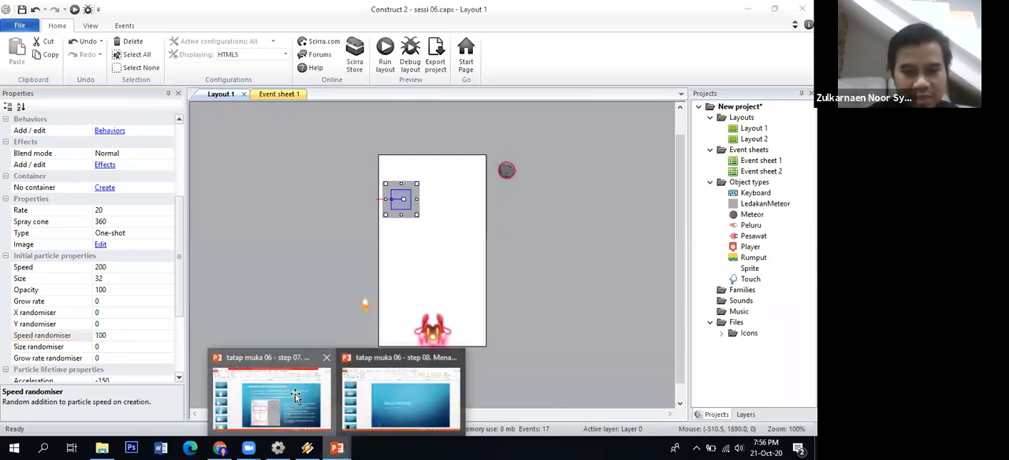
Check the randomiser values on slide 3 in PowerPoint, then in Construct 2 set LedakanMeteor's size randomiser to 16 and grow rate randomiser to 50
left_click(333, 390)
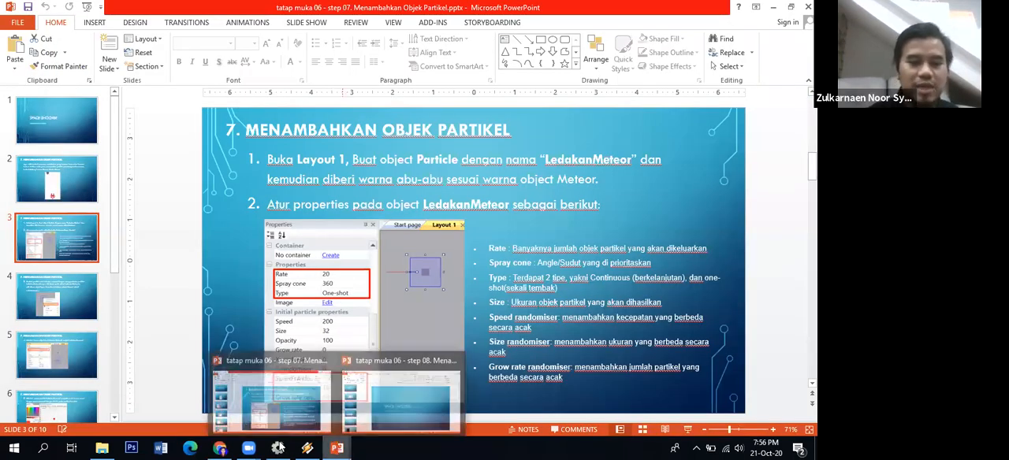
left_click(132, 343)
type("16")
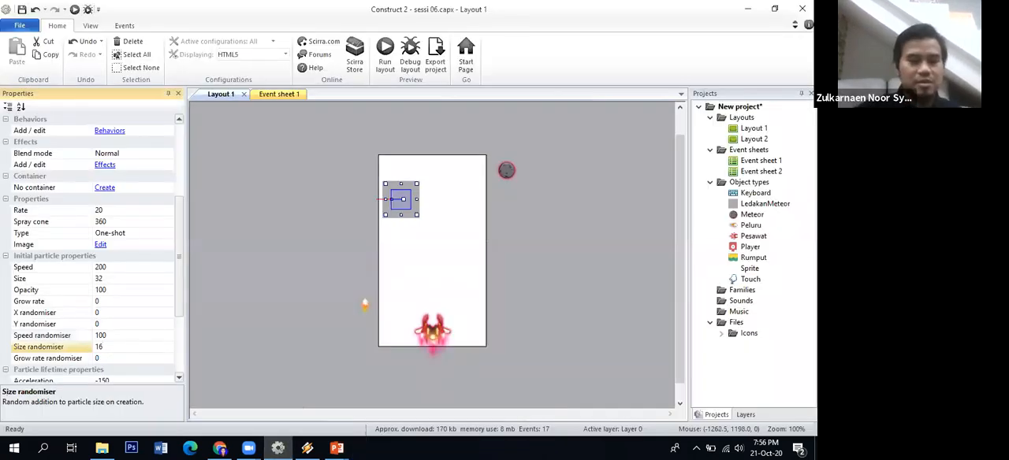
left_click(124, 361)
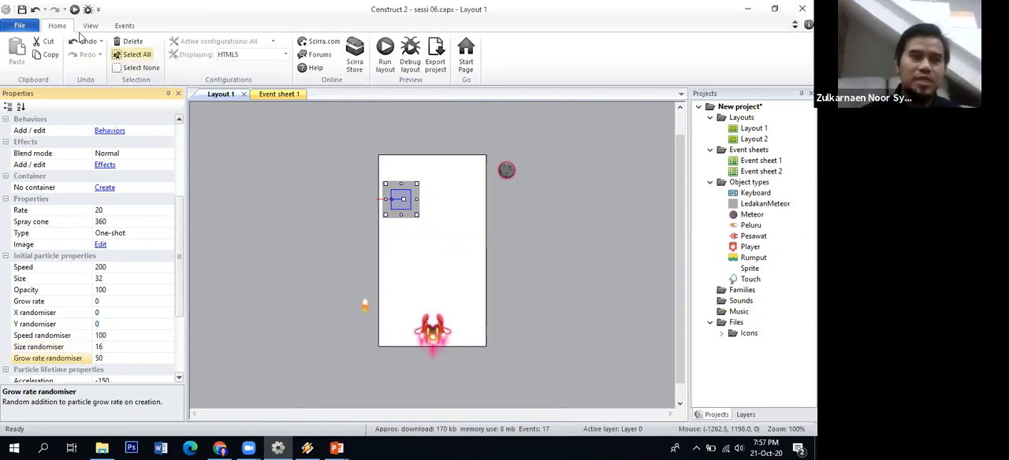
Preview the layout in the browser and reload it twice to examine the one-shot particle burst
left_click(380, 59)
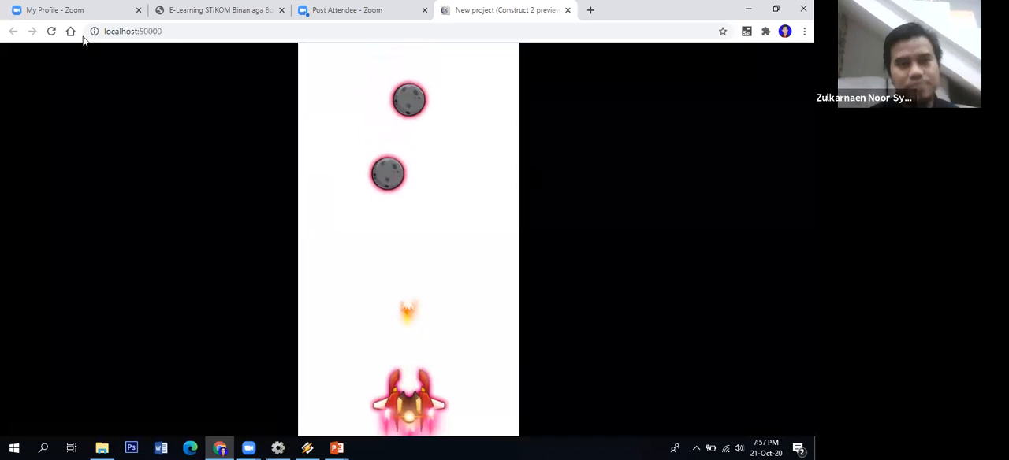
left_click(51, 30)
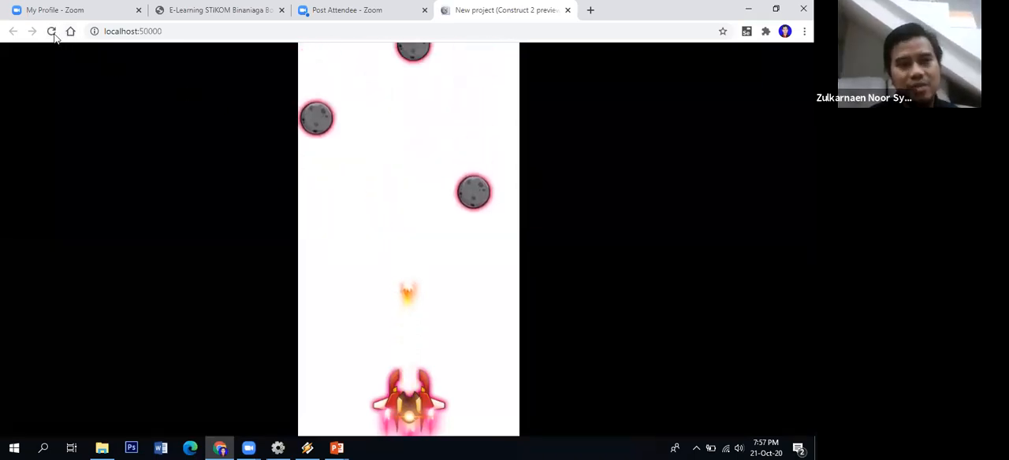
left_click(52, 32)
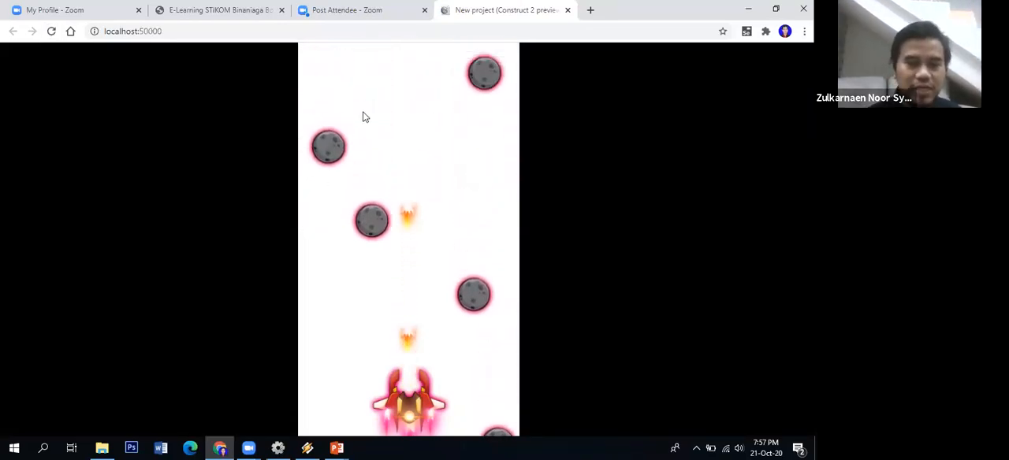
Back in Construct 2, move the LedakanMeteor object outside the layout's left edge, to about -258, 302
left_click(278, 446)
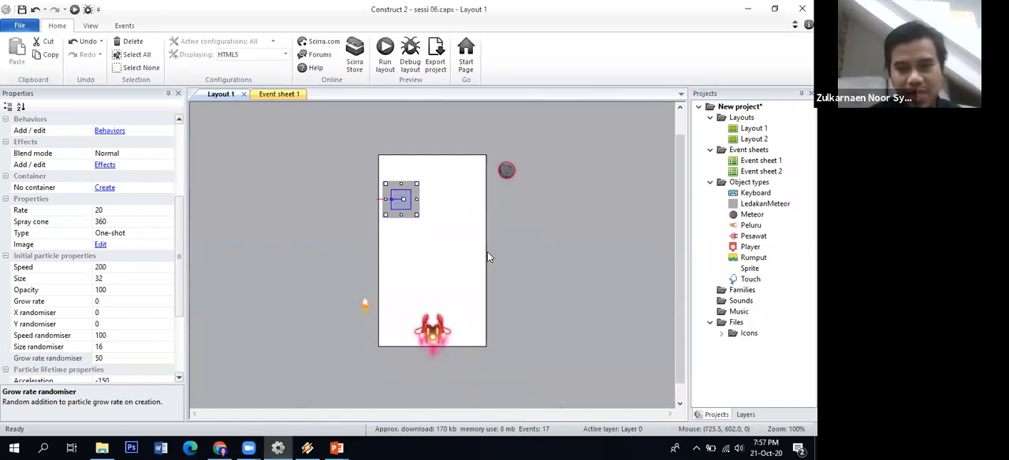
left_click(412, 195)
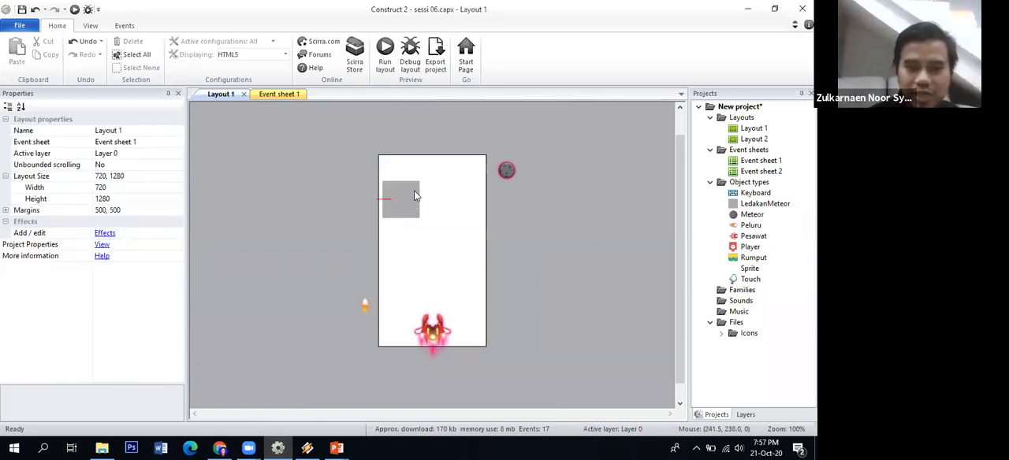
left_click(405, 197)
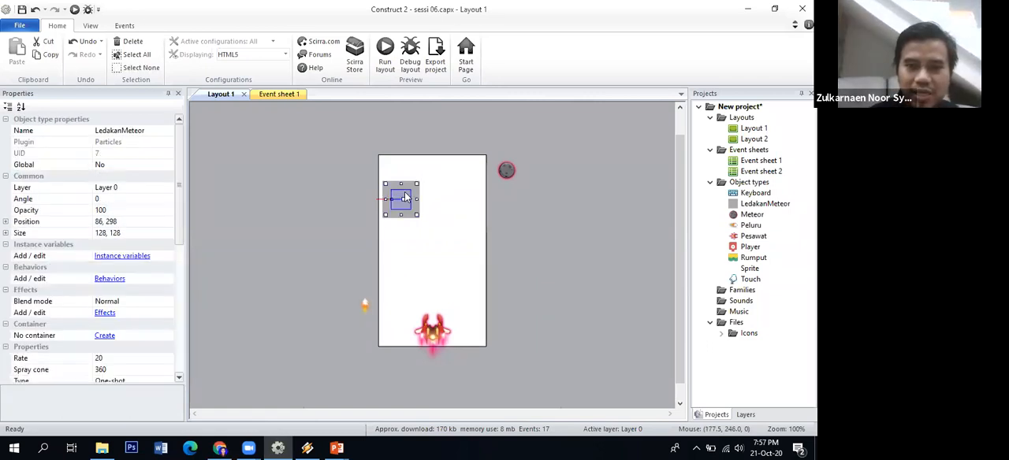
left_click_drag(405, 197, 353, 198)
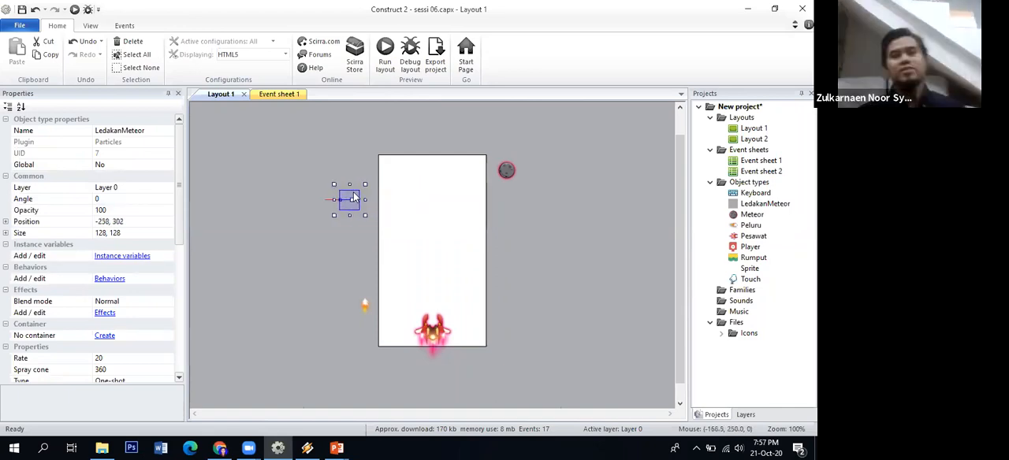
In Event sheet 1, add a System Create object action to the event for Meteor colliding with Peluru
left_click(279, 94)
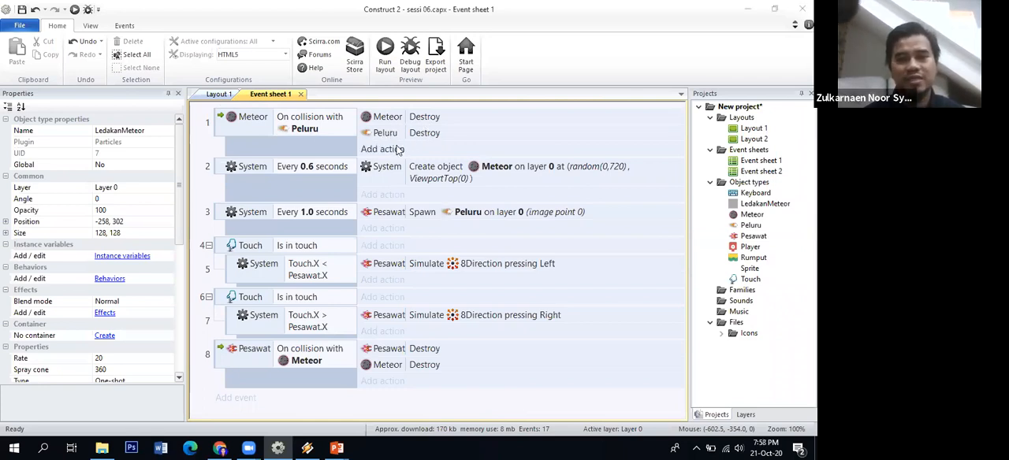
left_click(399, 150)
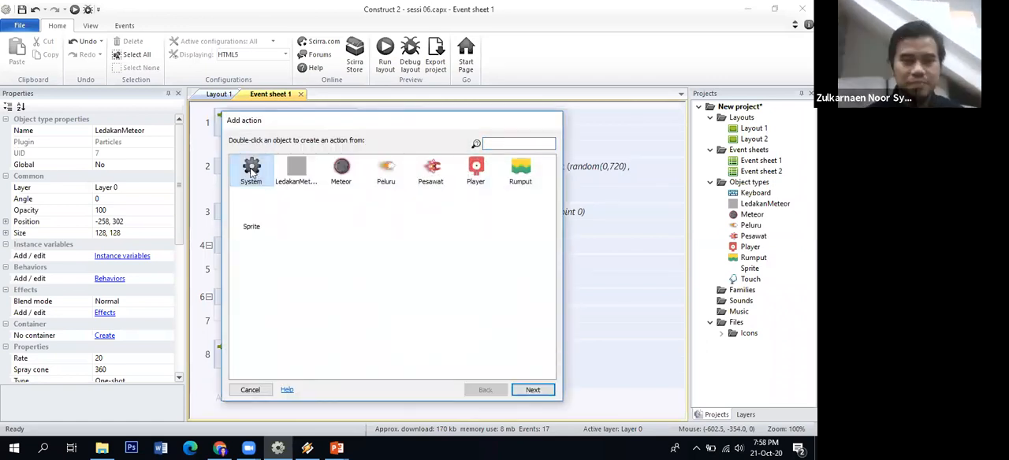
left_click(531, 390)
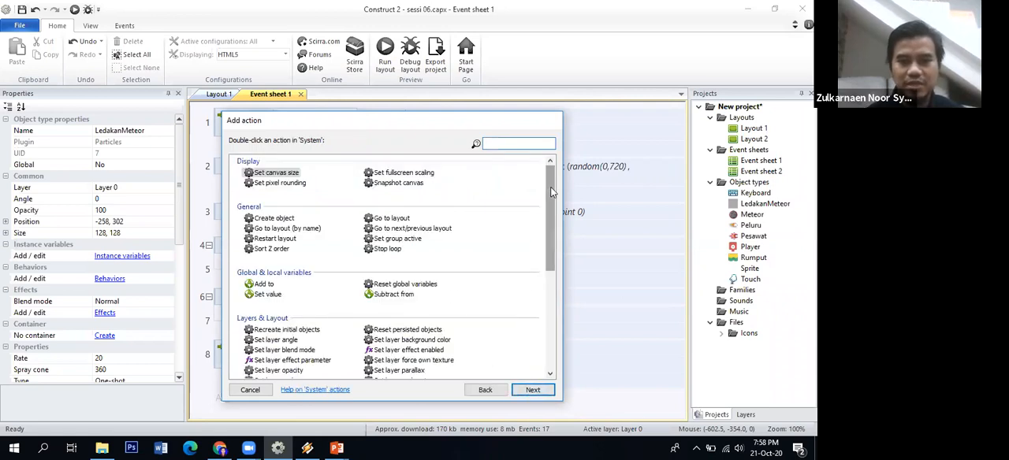
scroll(551, 193, "down", 2)
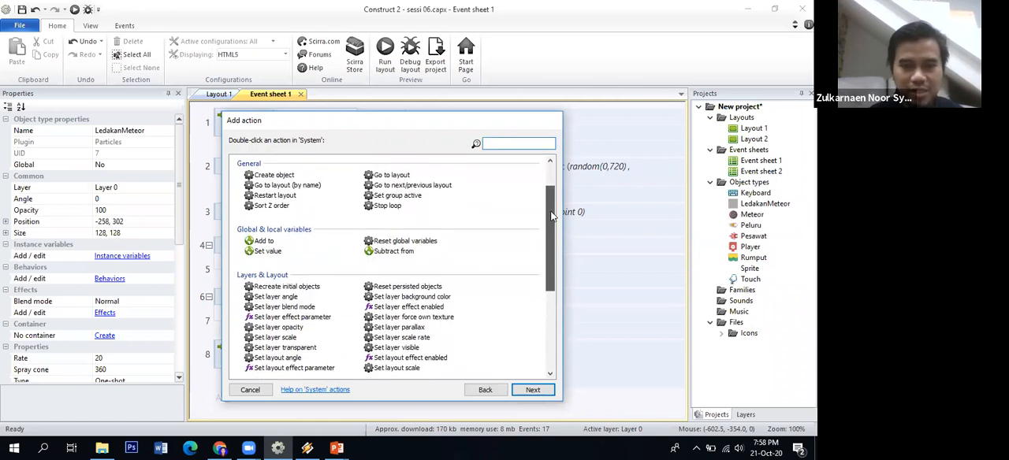
scroll(547, 224, "down", 6)
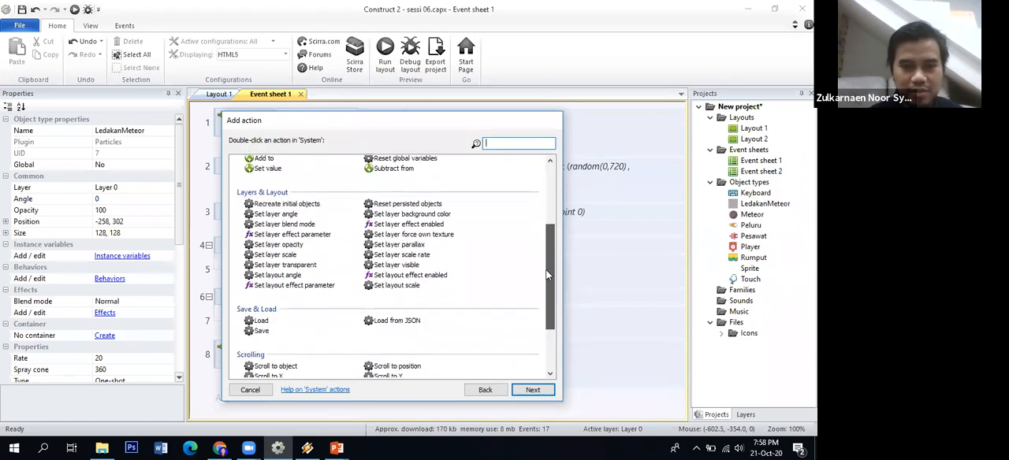
scroll(542, 311, "down", 2)
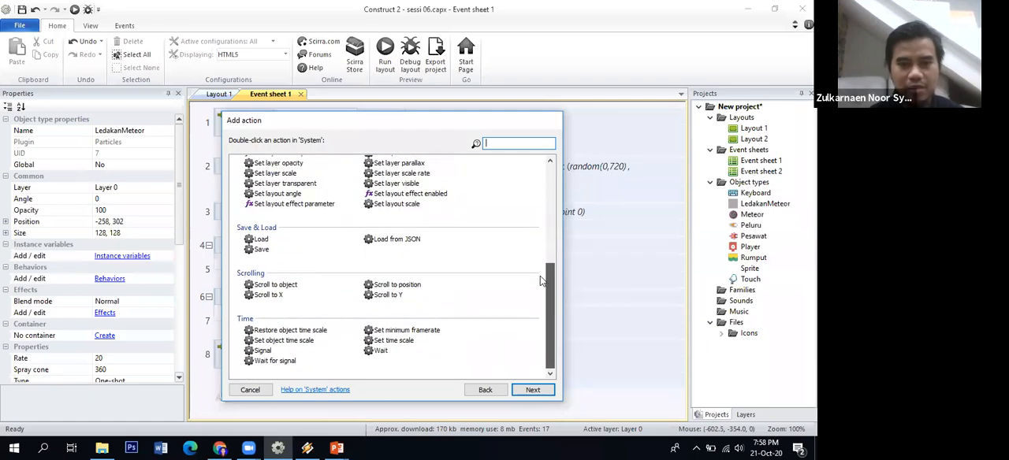
scroll(540, 276, "up", 3)
type("cre")
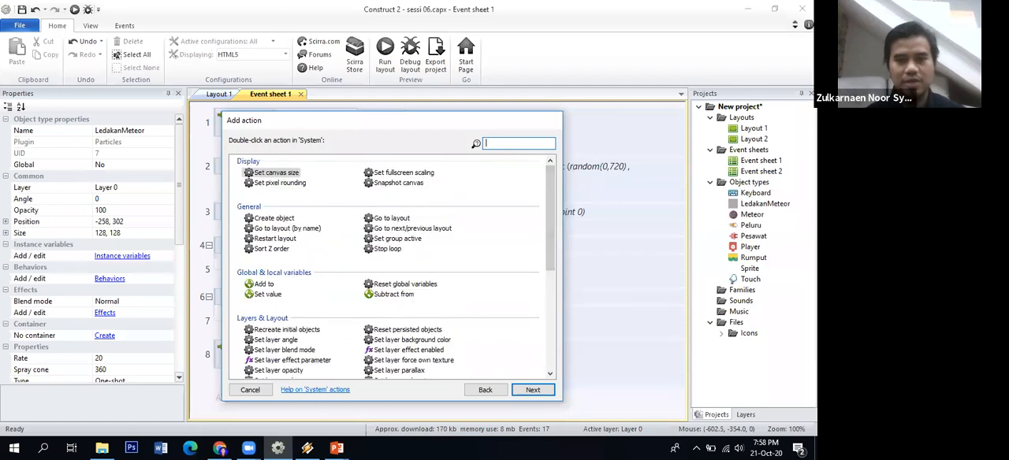
left_click(287, 209)
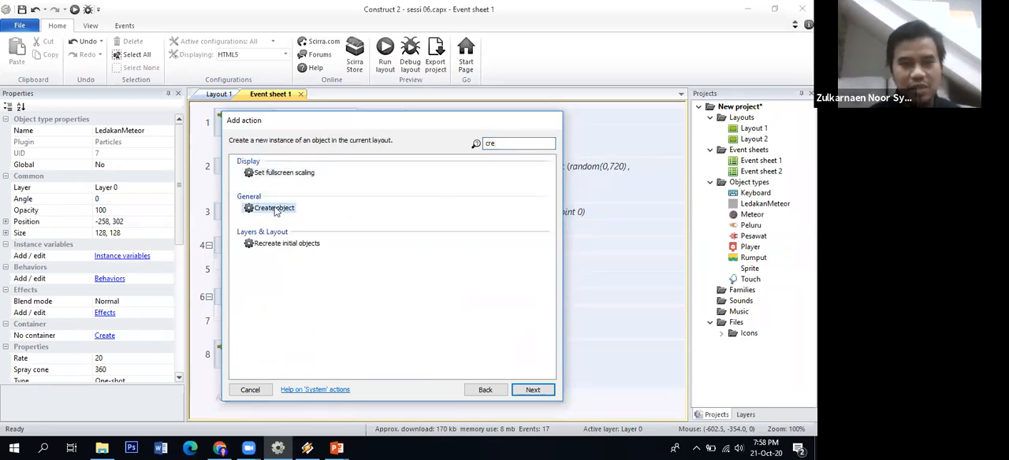
left_click(538, 389)
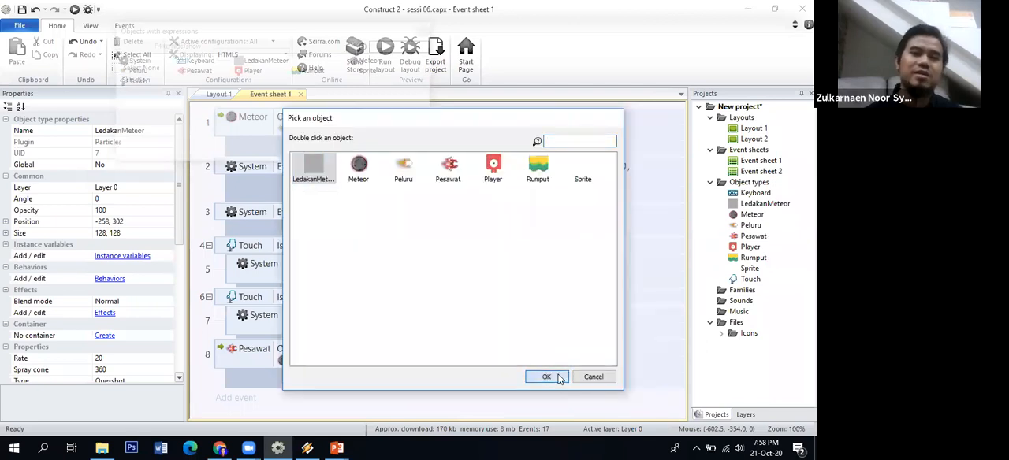
Choose LedakanMeteor as the object to create, on layer 0 at X Meteor.X and Y Meteor.Y, and finish the action
left_click(558, 379)
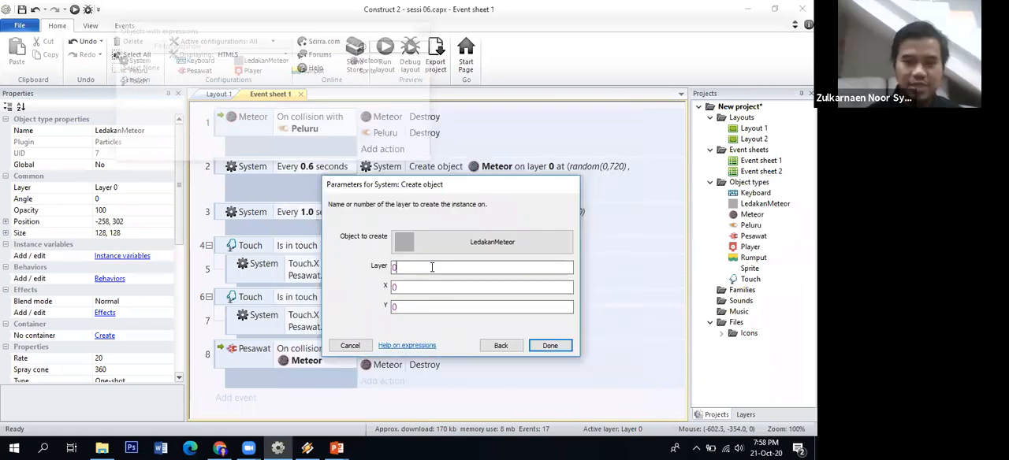
left_click(422, 288)
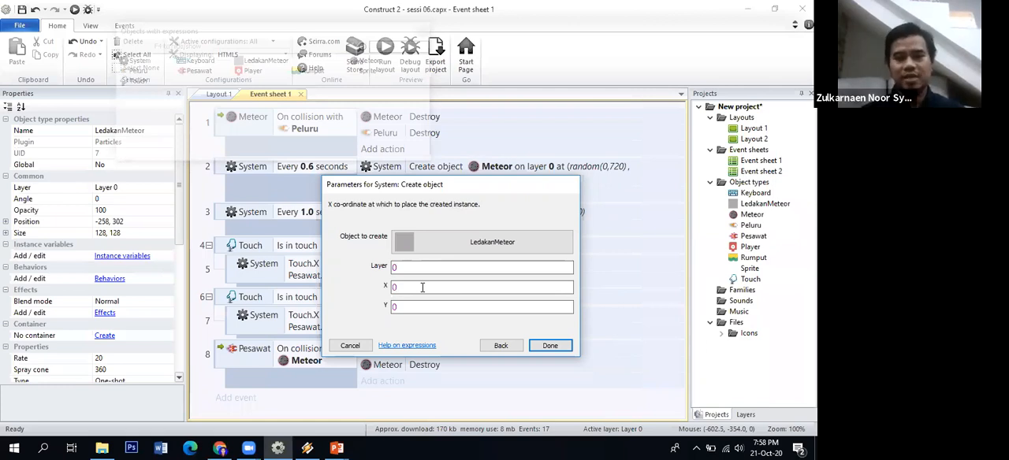
type("Met")
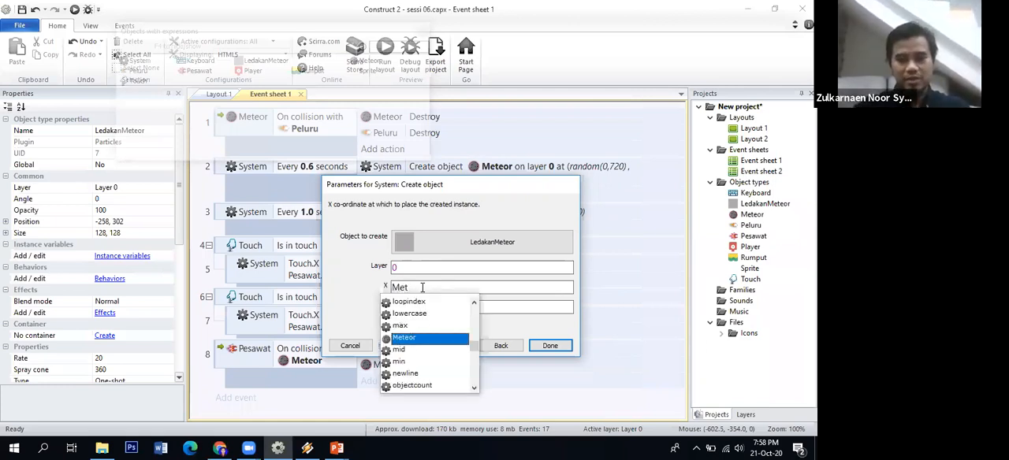
key("Return")
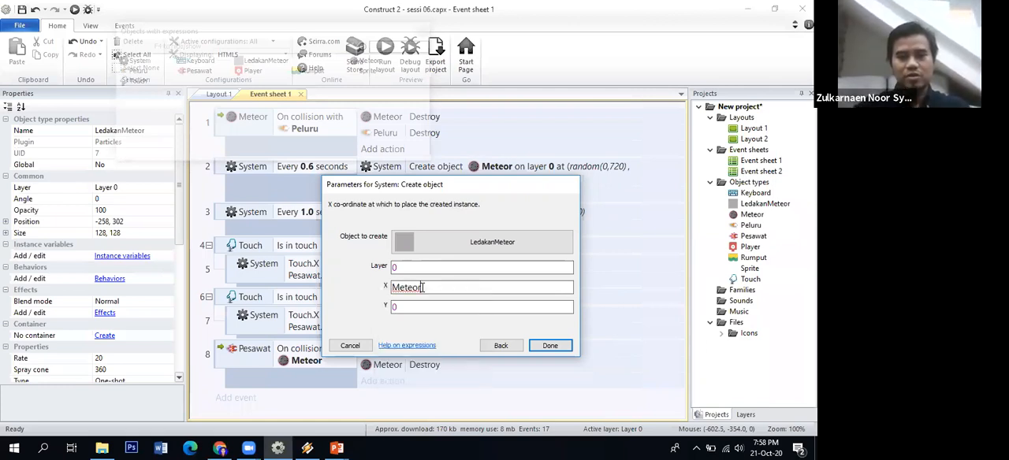
type(".X")
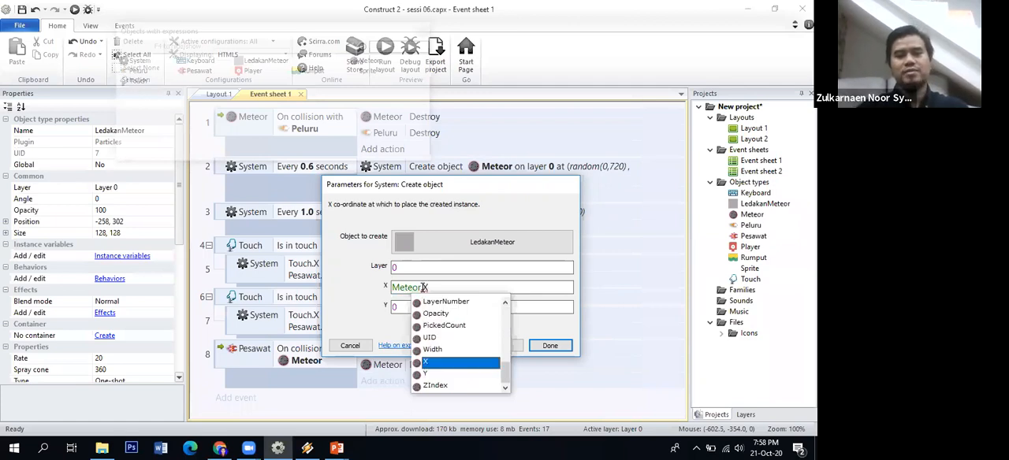
key("Return")
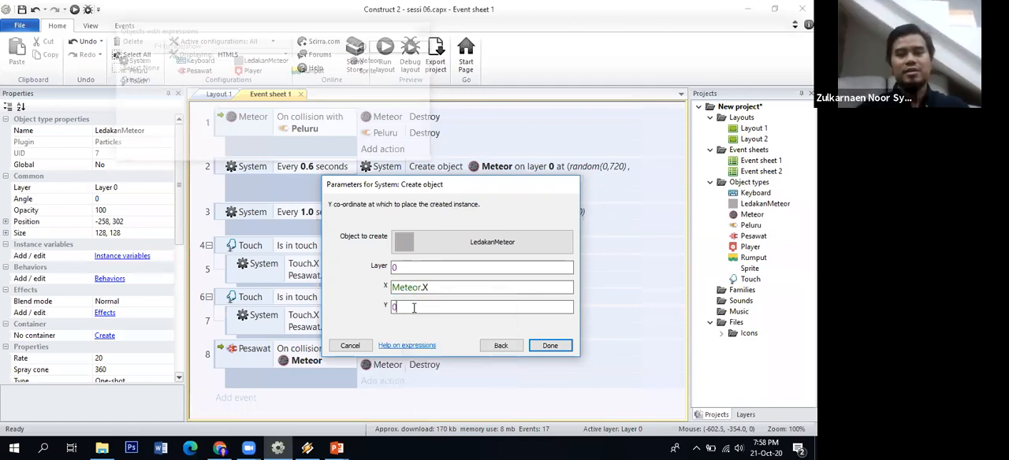
type("Mete")
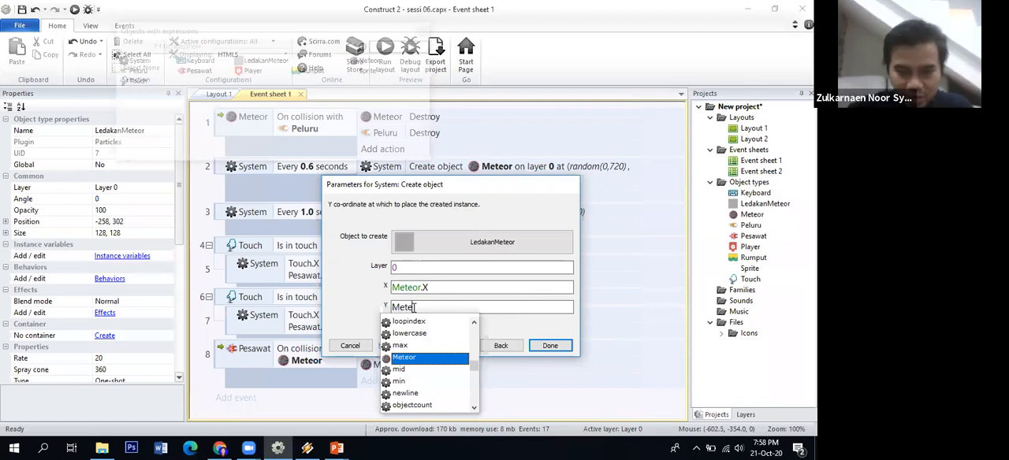
key("Return")
type(".Y")
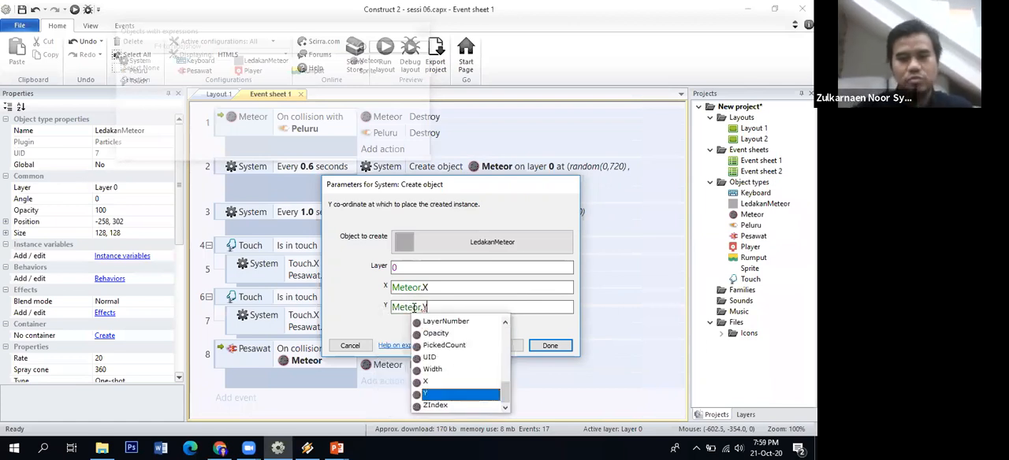
key("Return")
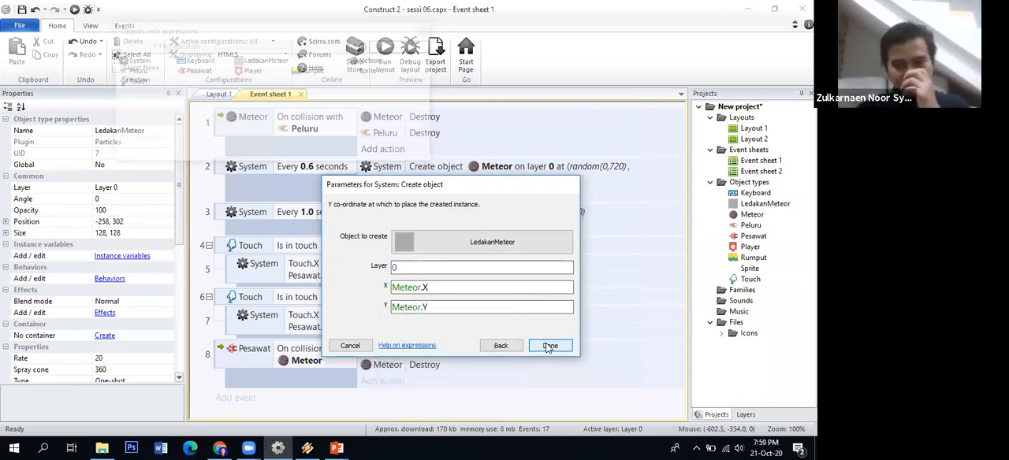
left_click(549, 346)
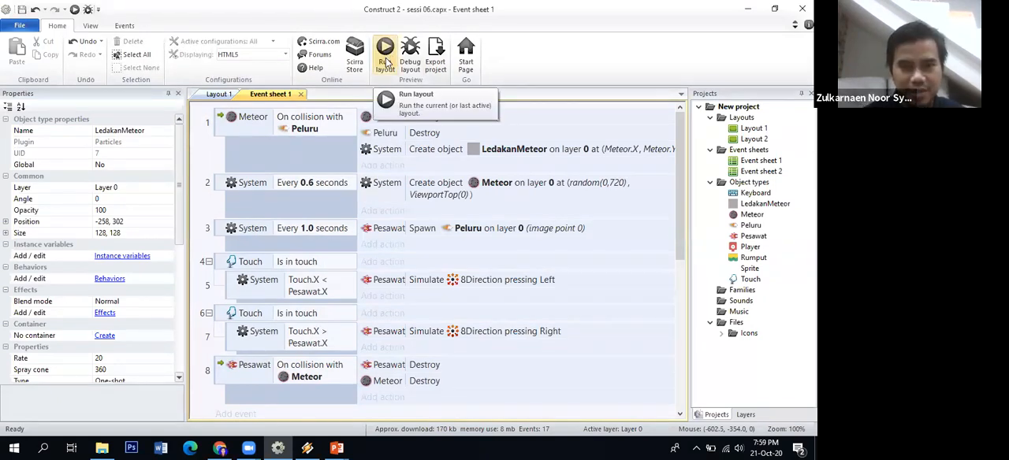
Run the layout and steer the ship from side to side while shooting meteors to test the explosion effect
left_click(386, 61)
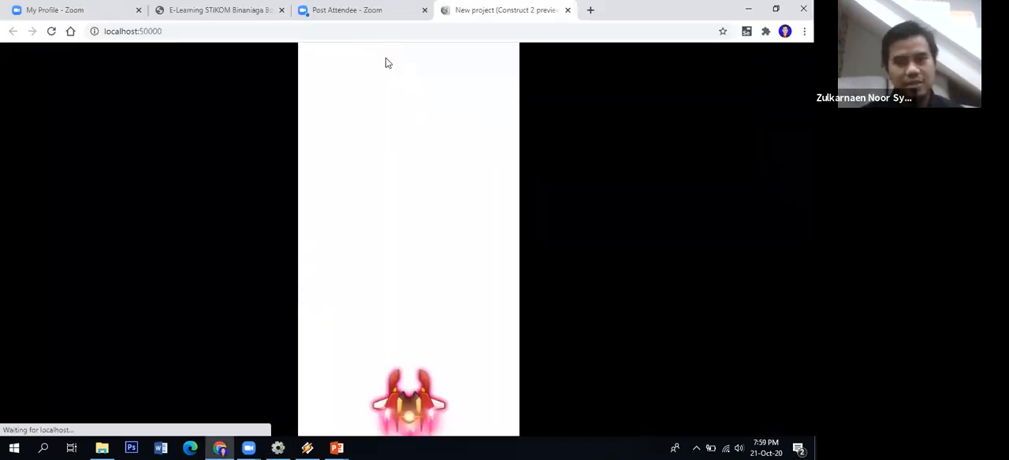
key("Right")
key("Left")
key("space")
key("Right")
key("space")
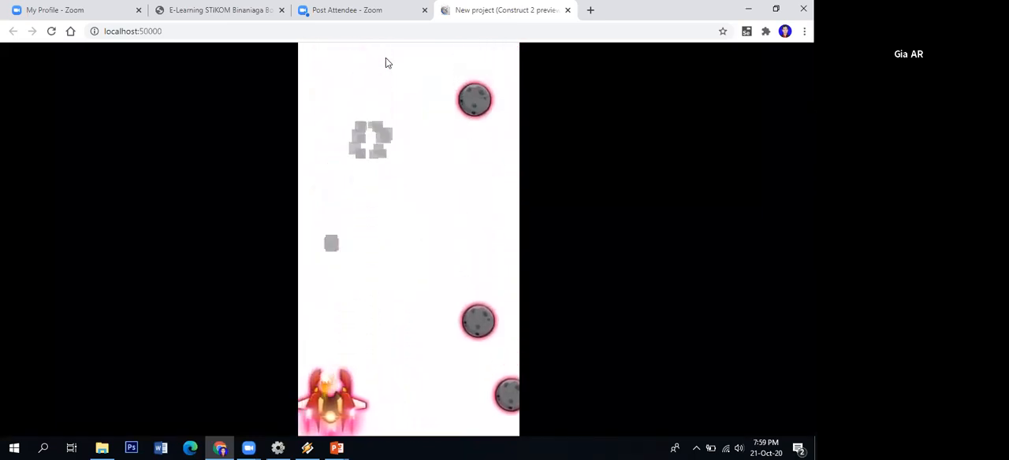
key("space")
key("Left")
key("space")
key("Right")
key("space")
key("Left")
key("space")
key("Right")
key("space")
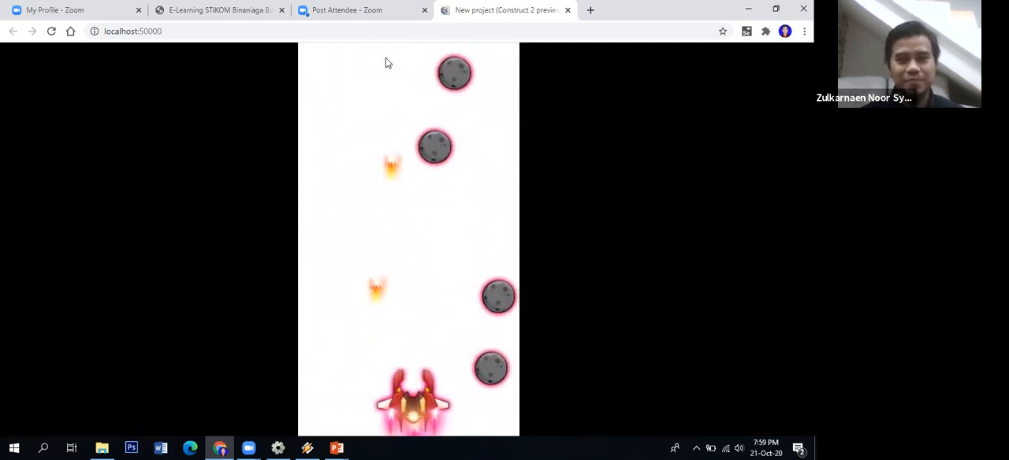
key("space")
key("Left")
key("space")
key("space")
key("Right")
key("space")
key("Left")
key("space")
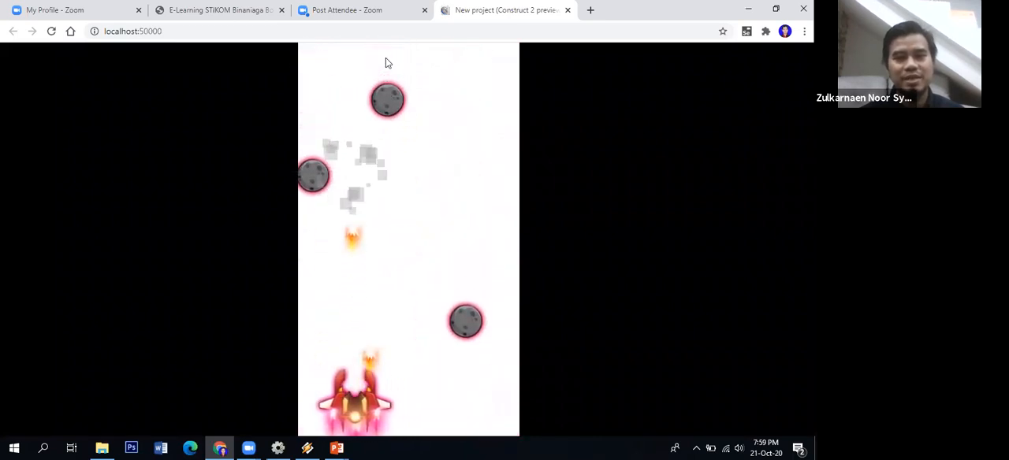
key("space")
key("Left")
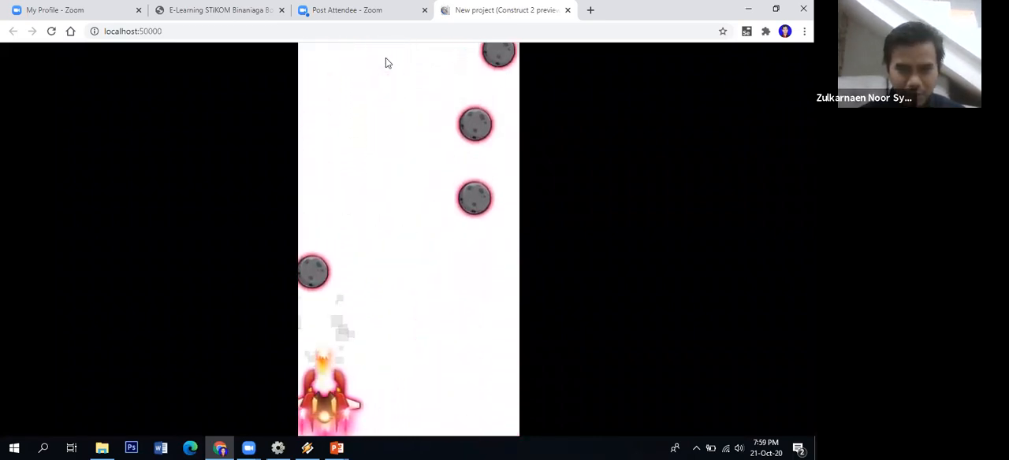
key("Right")
Keep playing the preview, shooting meteors with the ship and steering it left to check the meteor explosions
key("space")
key("space")
key("Left")
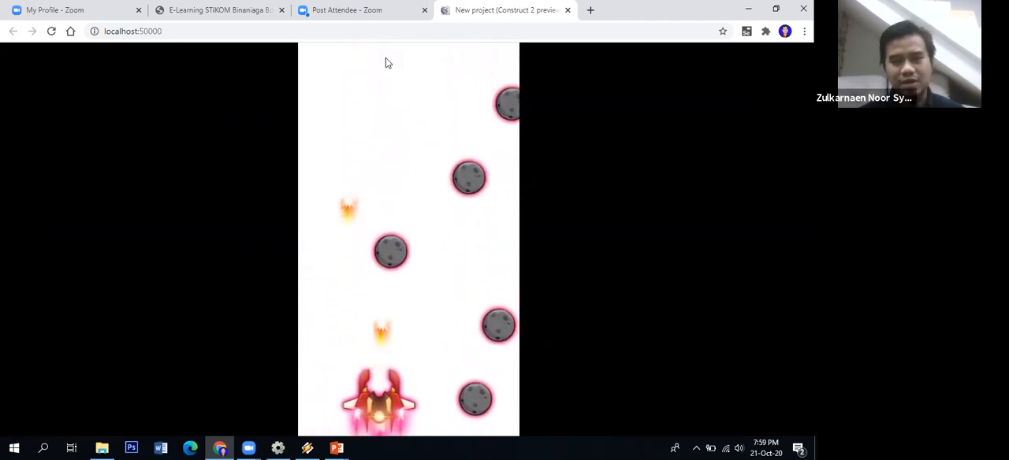
key("space")
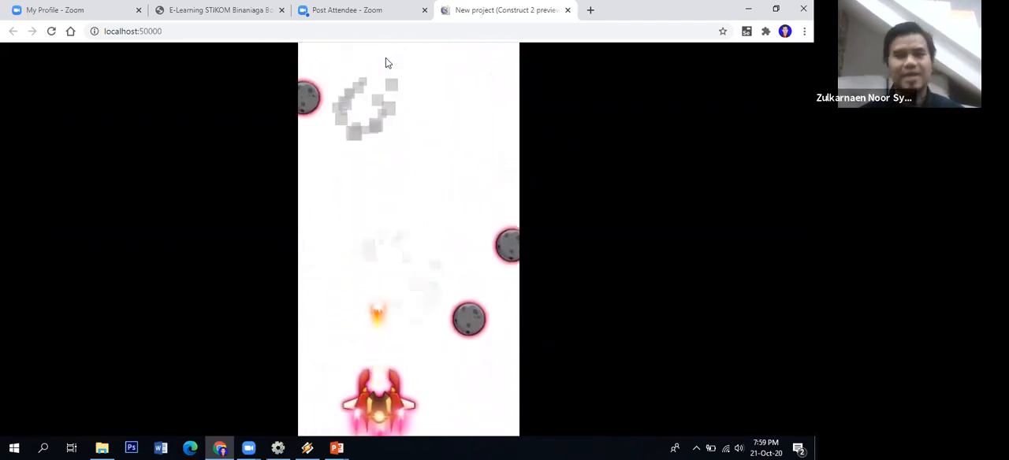
key("space")
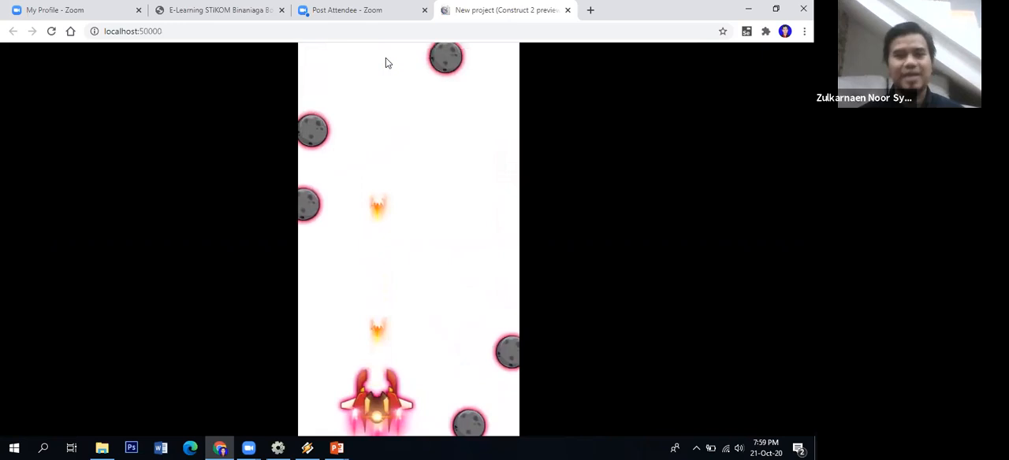
key("Left")
key("space")
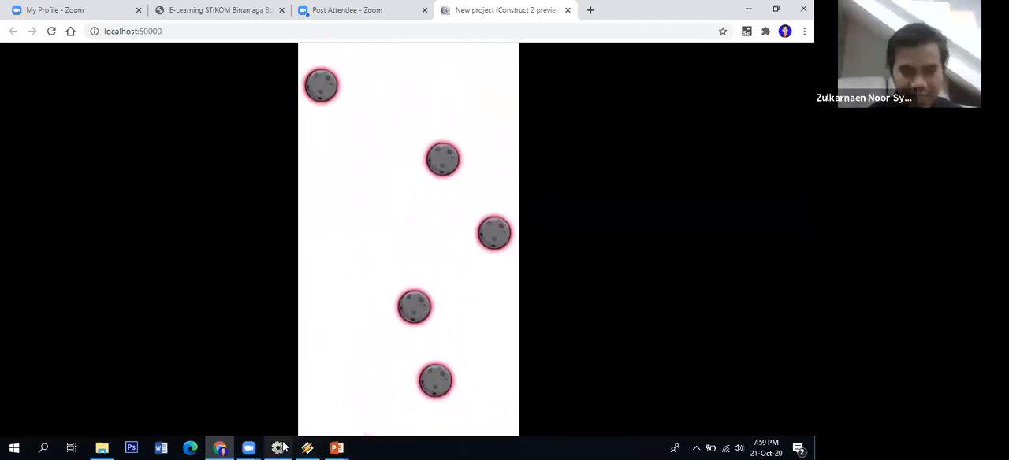
Switch back to Construct 2, clone the LedakanMeteor object type in Layout 1 and place the clone at about 82, 582
mouse_move(282, 448)
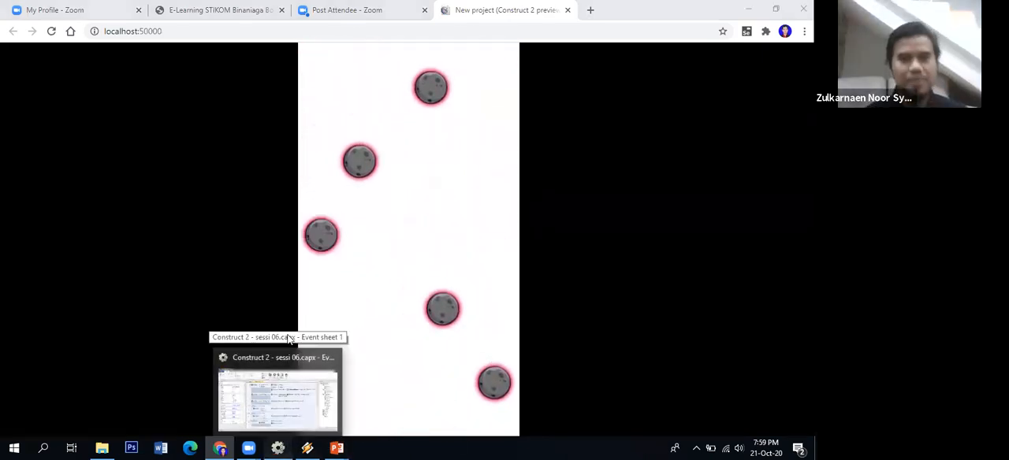
left_click(214, 95)
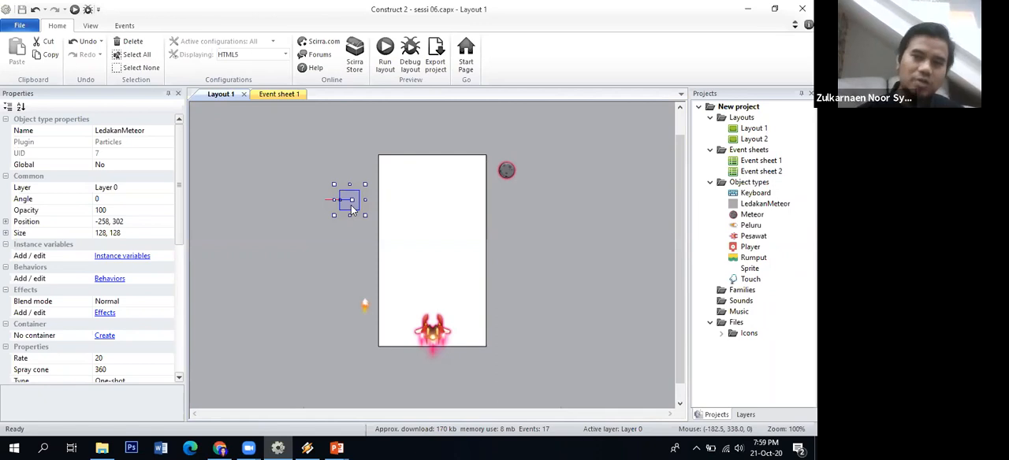
right_click(352, 207)
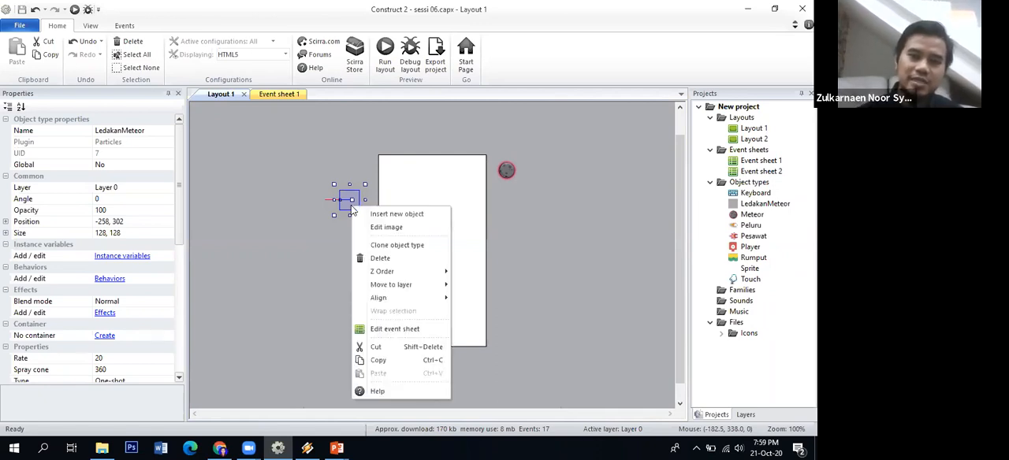
left_click(424, 246)
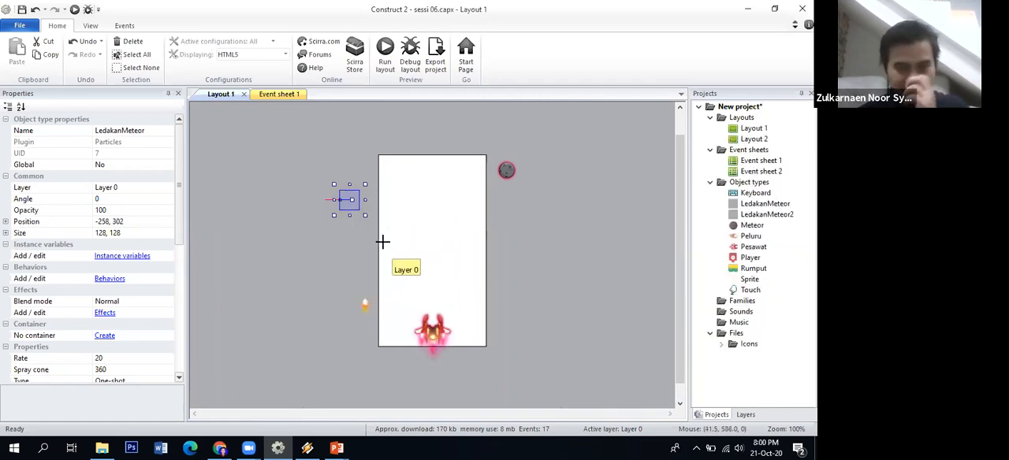
left_click(399, 242)
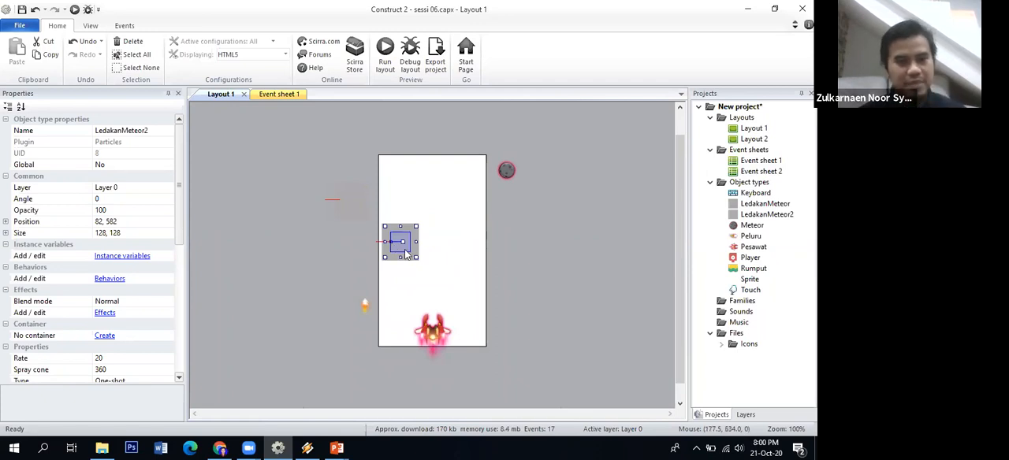
Rename the cloned particle object as LedakanPesawat
left_click(160, 132)
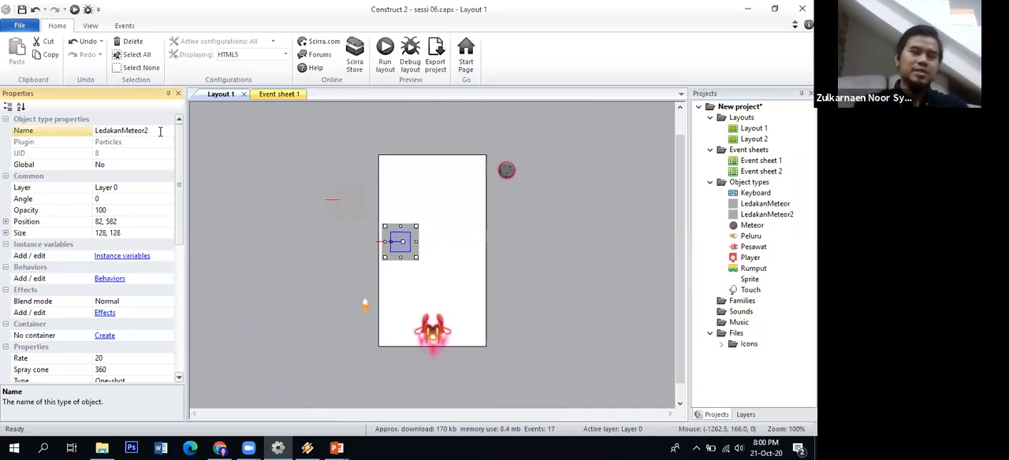
type("Pesawat")
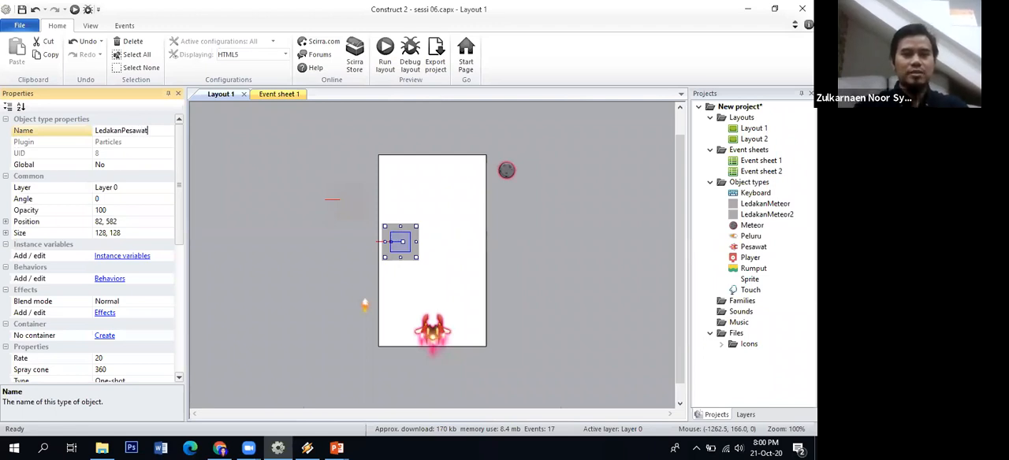
key("Return")
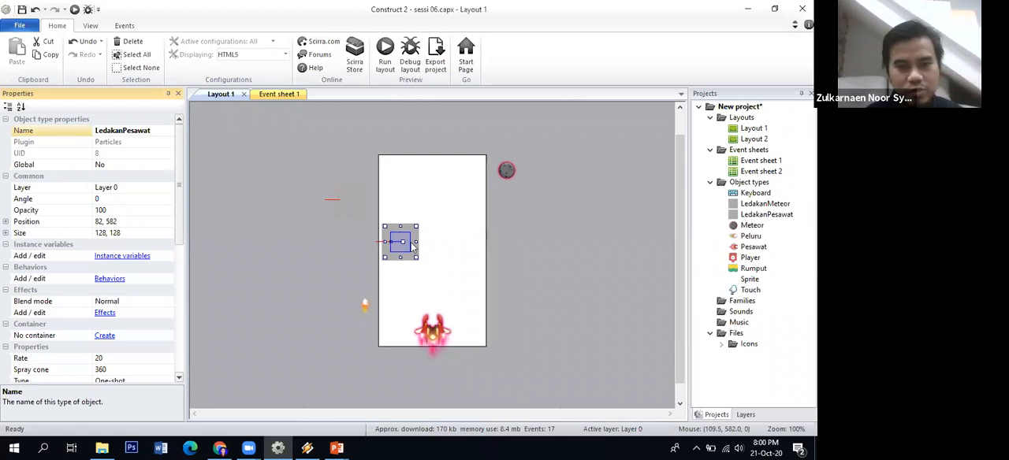
left_click(414, 267)
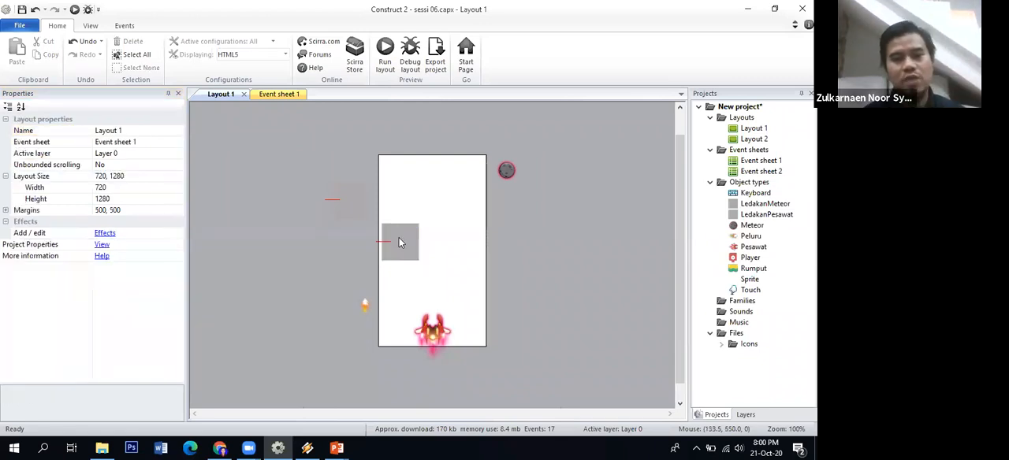
left_click(401, 242)
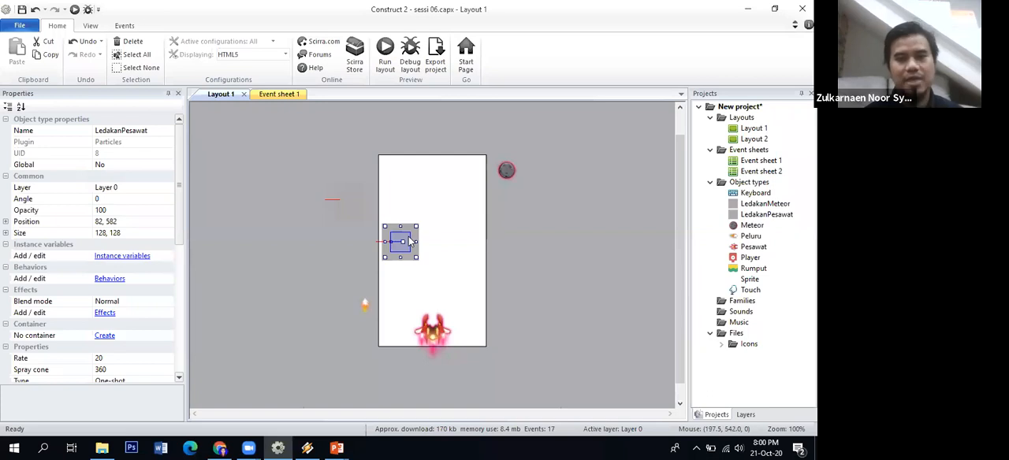
key("Escape")
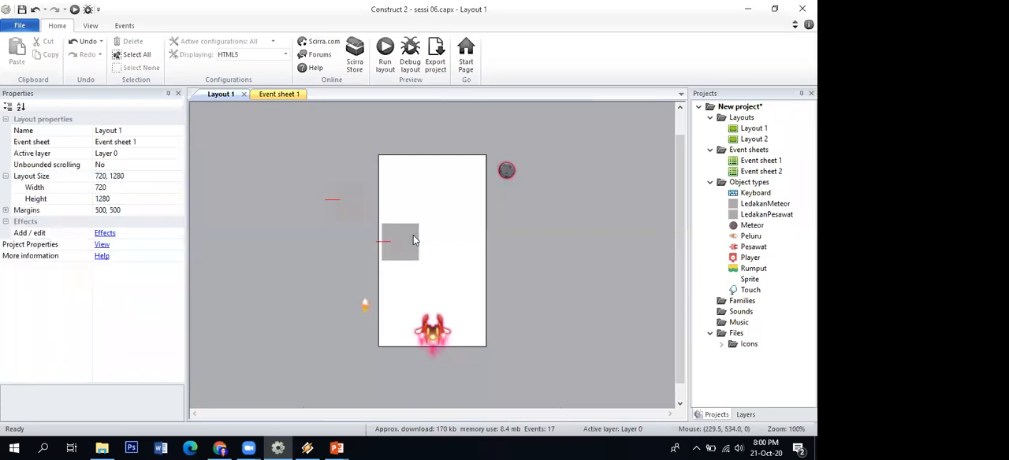
double_click(467, 296)
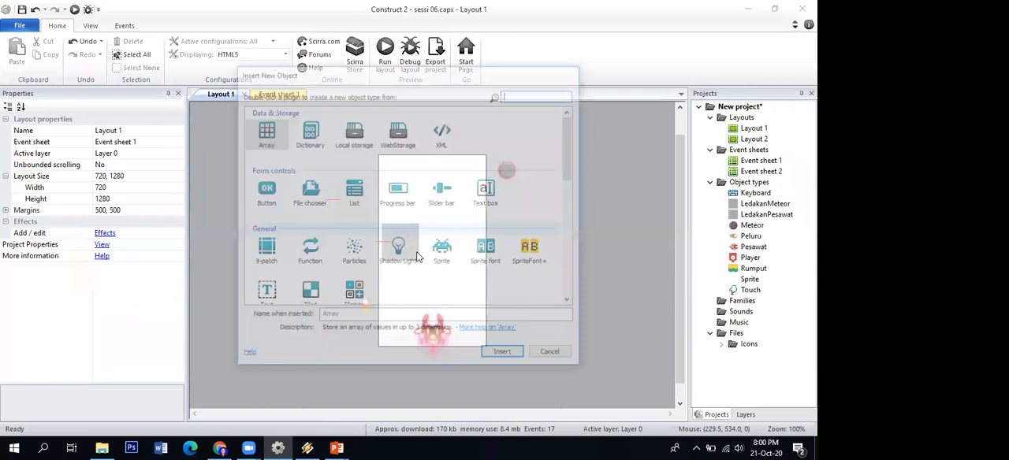
key("Escape")
Edit the LedakanPesawat image and fill it with orange-red, RGB 250, 37, 4, then close the image editor
left_click(409, 251)
right_click(409, 250)
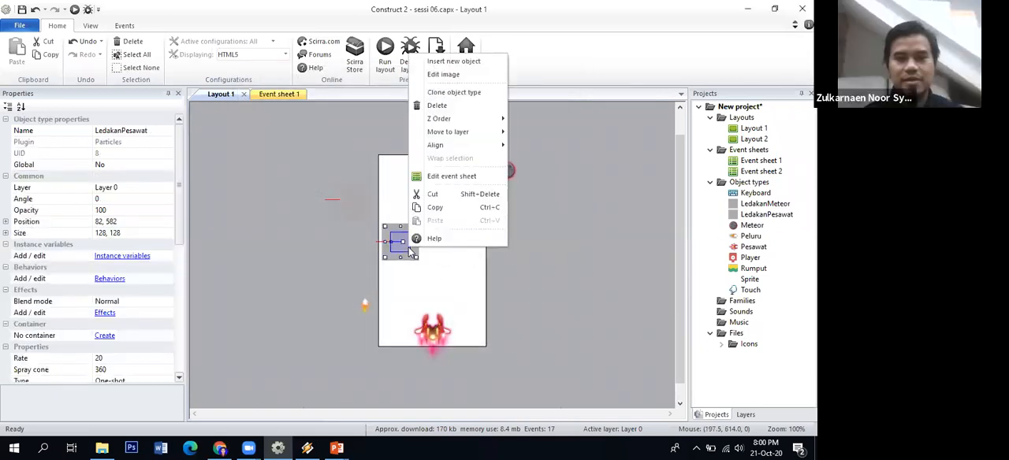
left_click(449, 78)
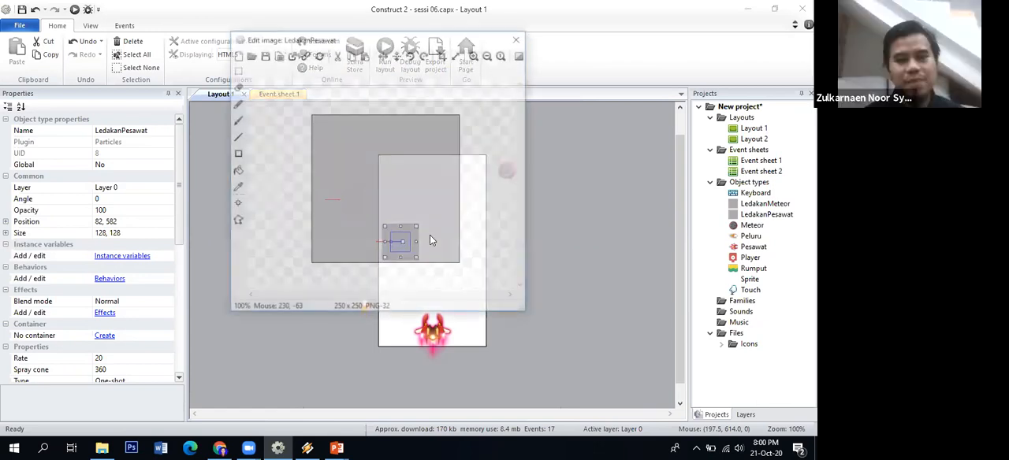
left_click(514, 173)
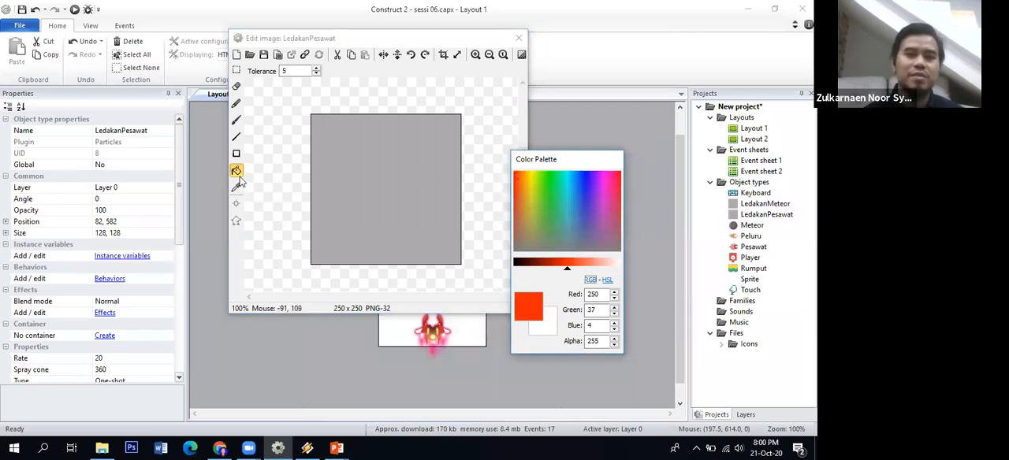
left_click(371, 150)
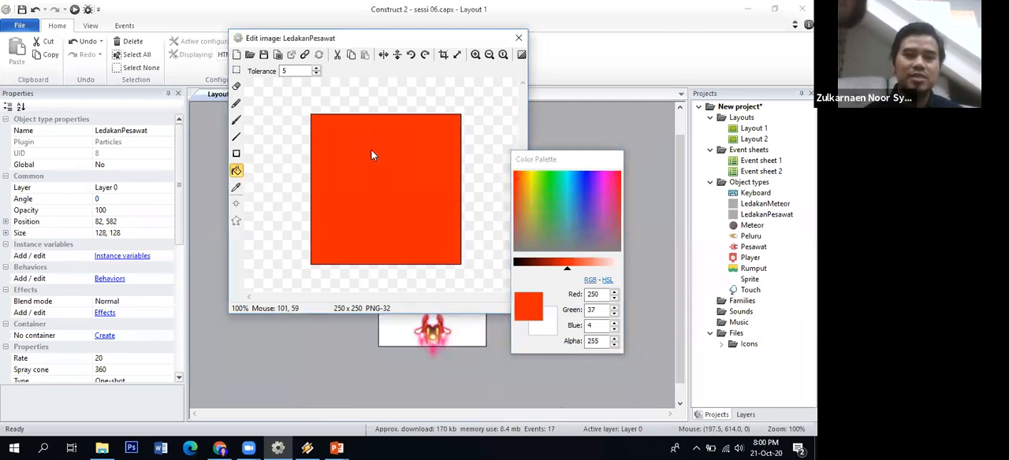
left_click(516, 37)
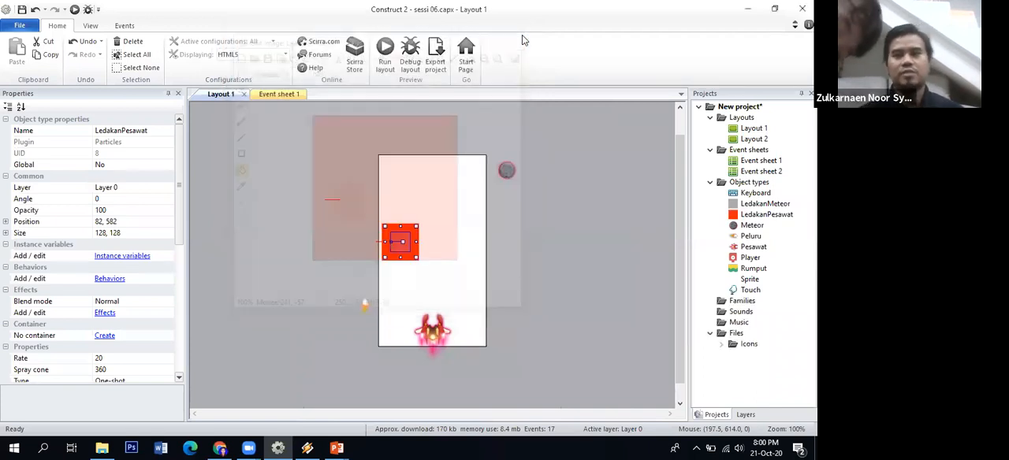
Run the layout and reload the game preview to watch how it plays with LedakanPesawat in the project
left_click(409, 129)
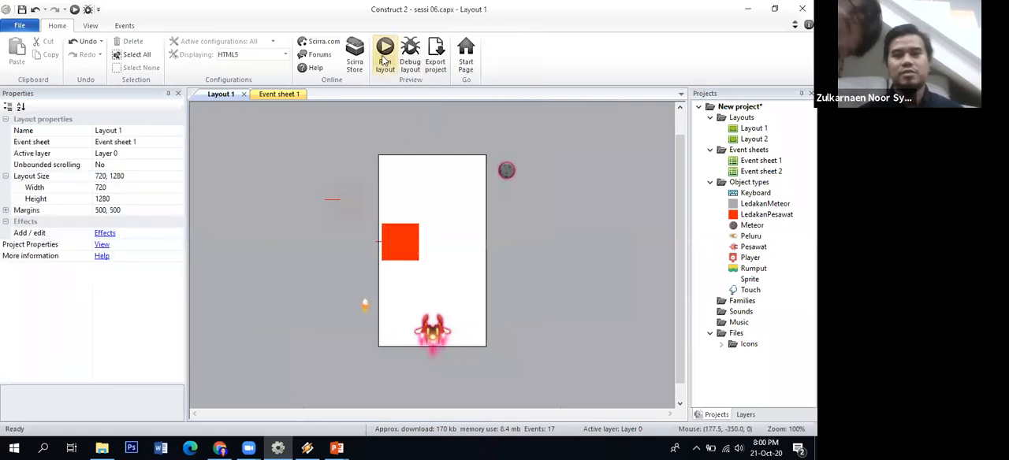
right_click(384, 51)
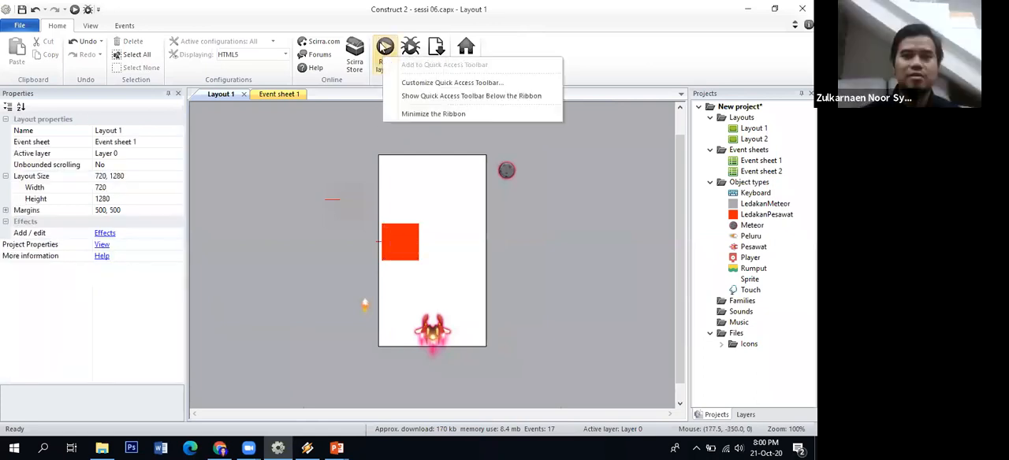
left_click(384, 47)
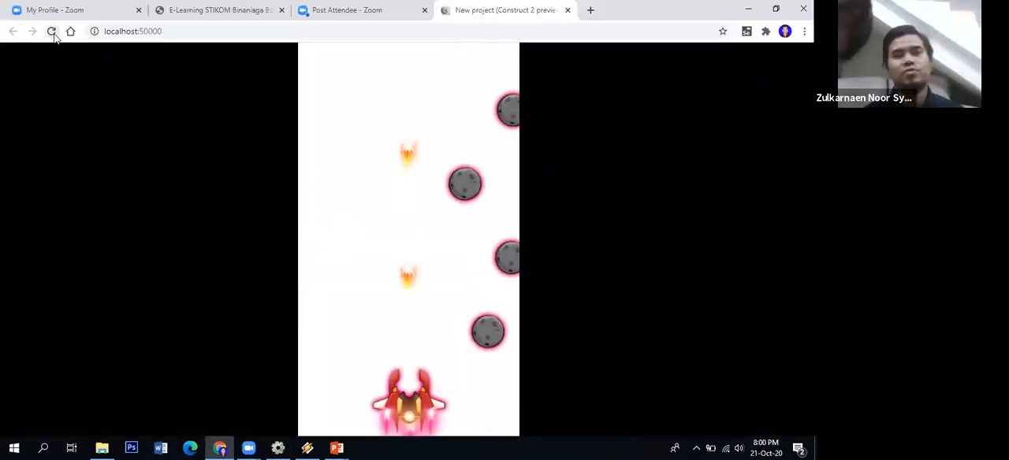
left_click(55, 34)
left_click(335, 238)
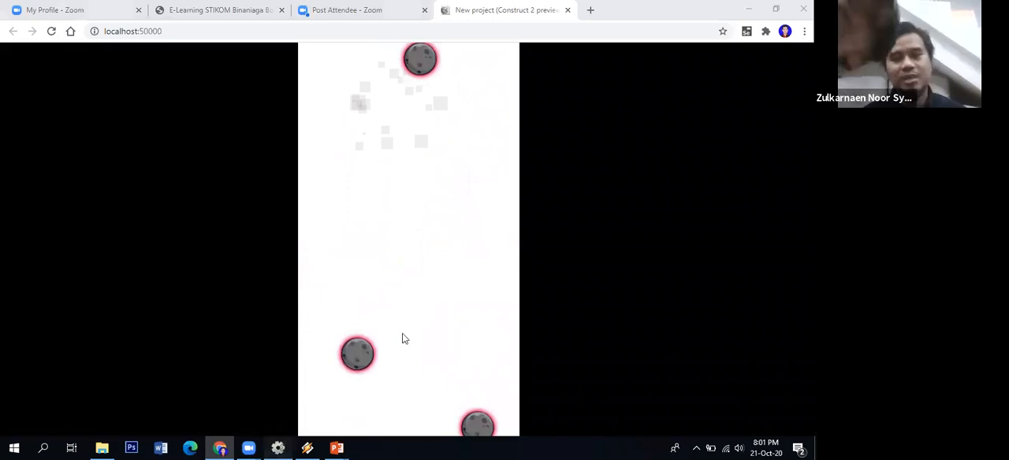
Return to Construct 2 and move the LedakanPesawat object outside the layout's left edge, to about -275, 770
key("alt+Tab")
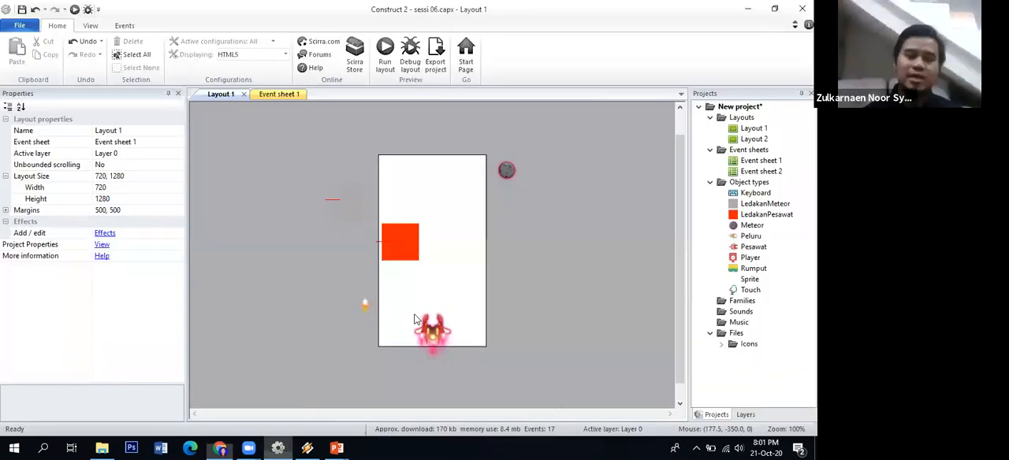
left_click(402, 242)
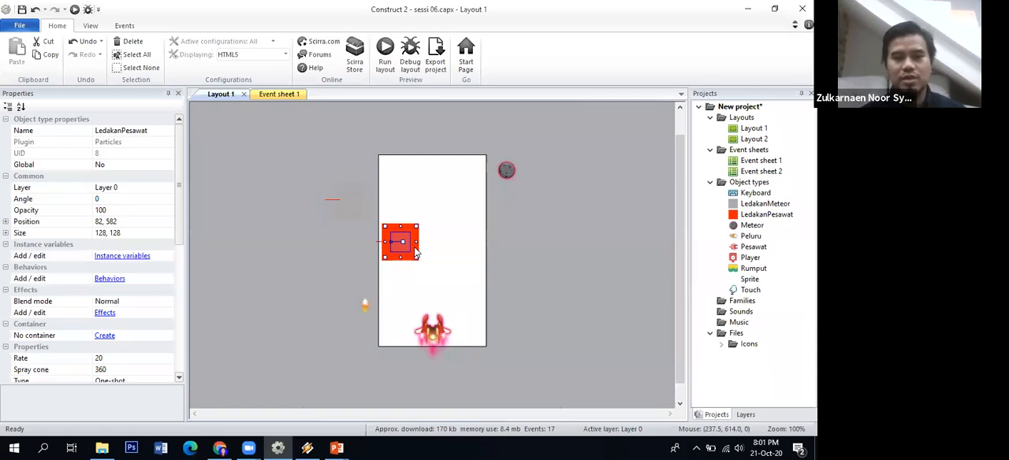
left_click(386, 265)
left_click(402, 247)
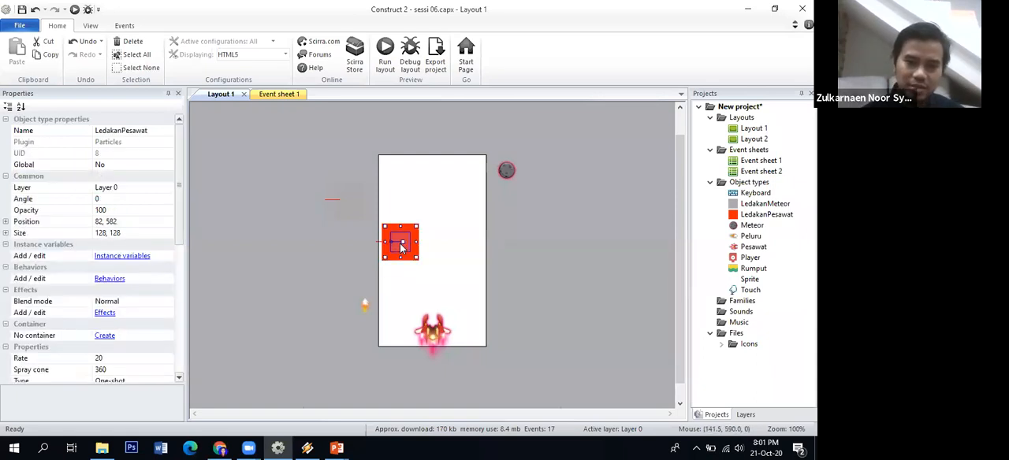
left_click_drag(407, 254, 375, 266)
left_click(400, 244)
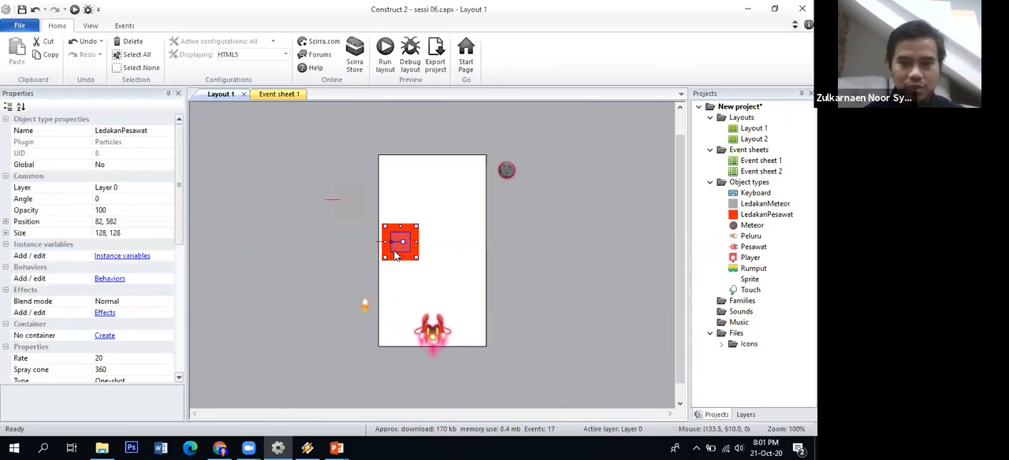
left_click(386, 262)
left_click(396, 245)
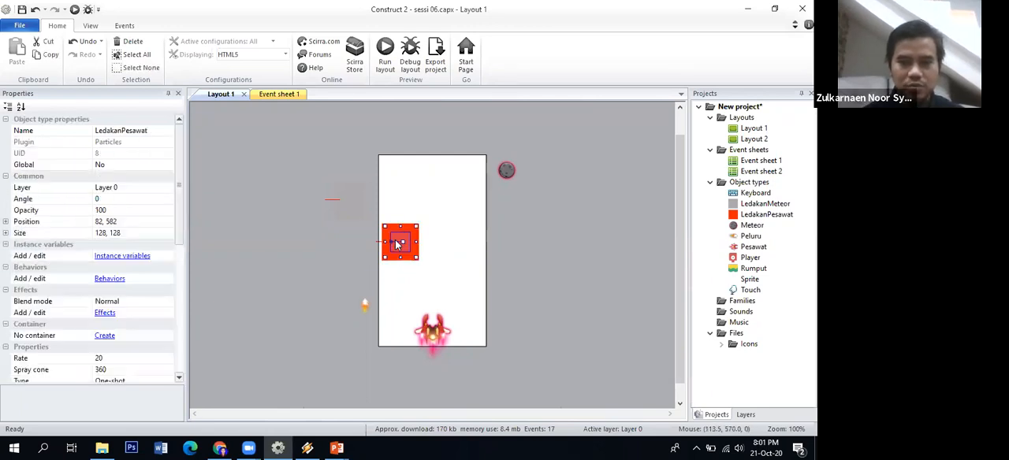
key("Left")
key("Left")
key("Left")
key("Left")
key("Left")
key("Left")
key("Left")
key("Left")
key("Left")
key("Left")
key("Left")
key("Left")
key("Left")
key("Left")
key("Left")
key("Left")
key("Left")
key("Left")
key("Left")
key("Left")
key("Left")
left_click(360, 235)
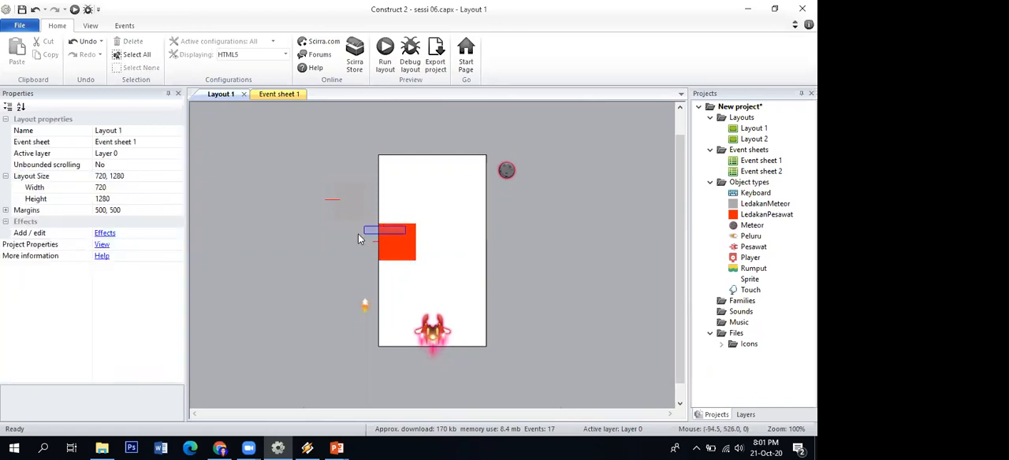
left_click(384, 242)
left_click_drag(383, 242, 342, 268)
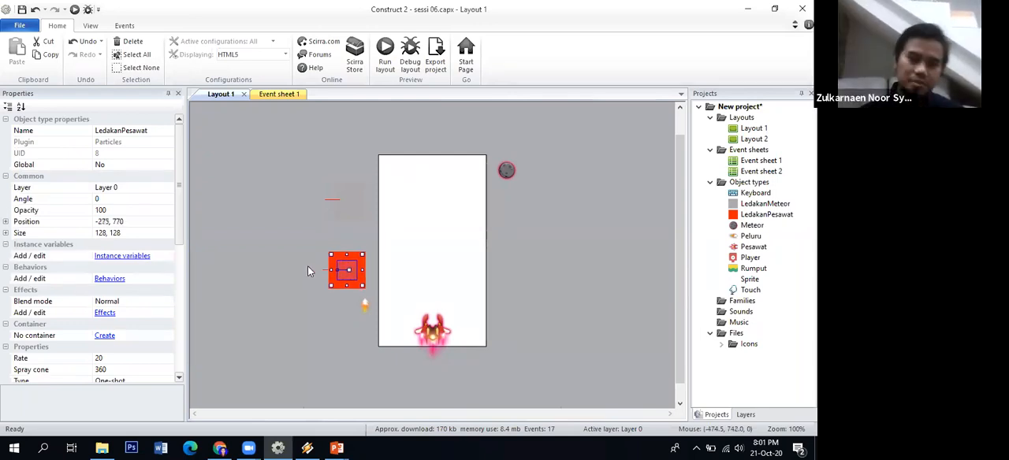
left_click(308, 268)
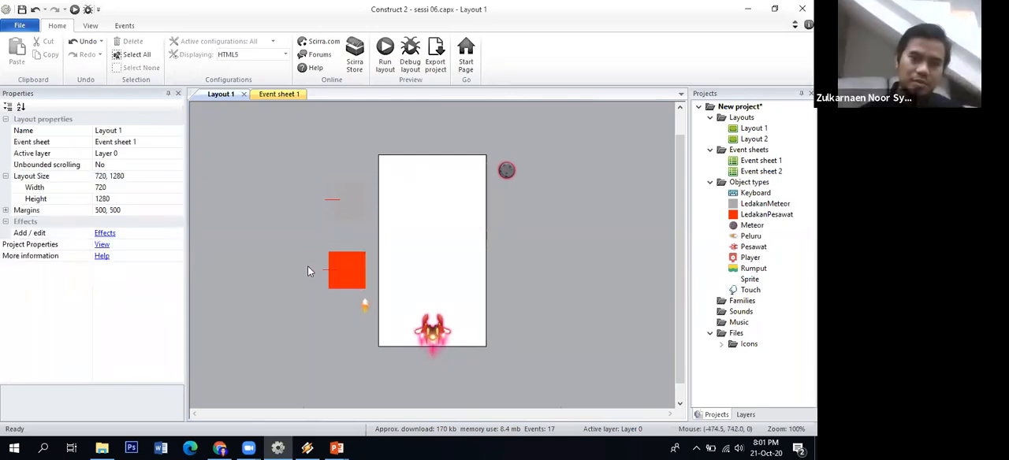
In Event sheet 1, add a System Create object action for LedakanPesawat to the Pesawat collision with Meteor event
left_click(291, 95)
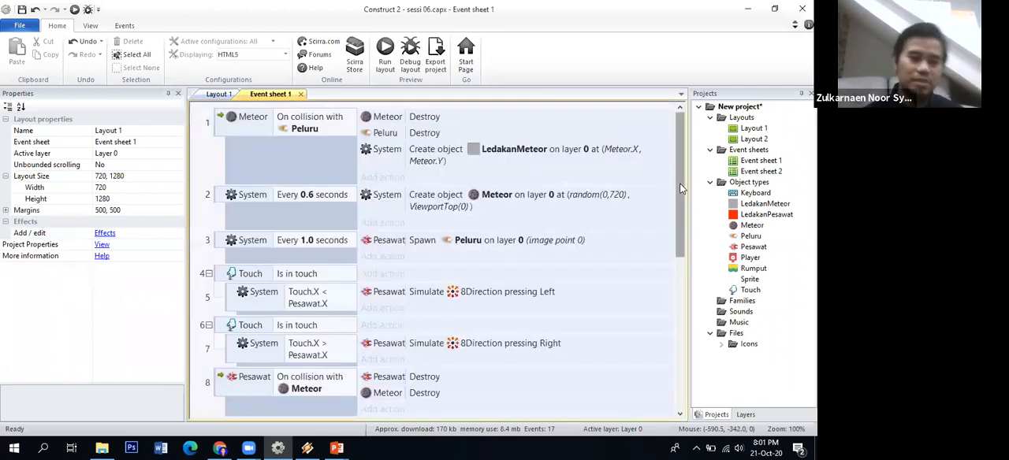
left_click_drag(681, 187, 679, 226)
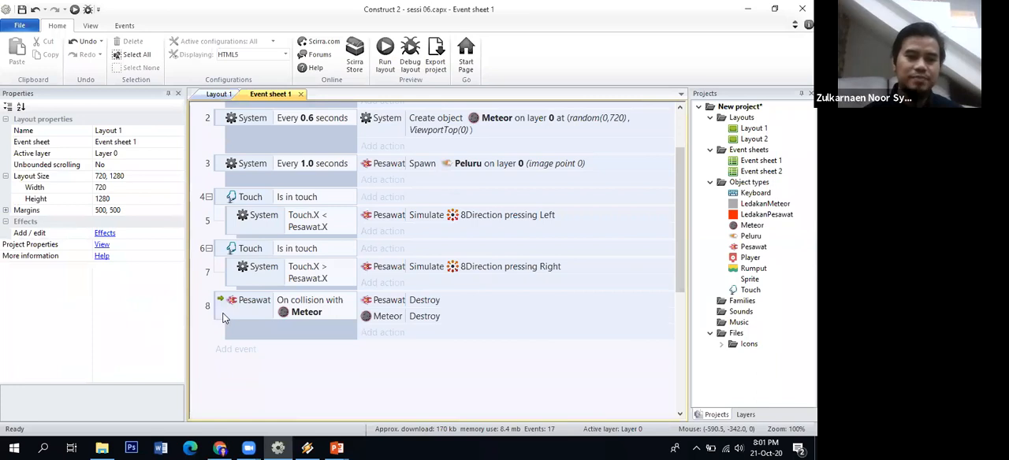
left_click(223, 315)
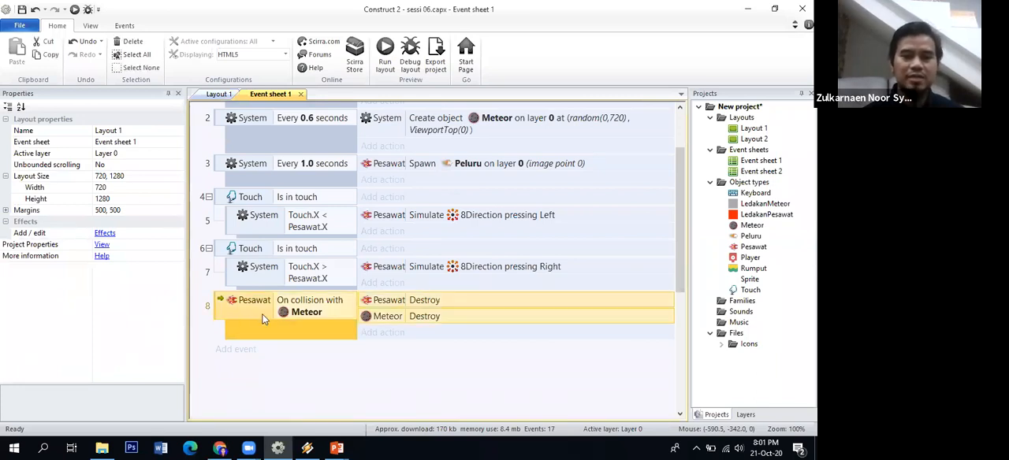
left_click(378, 332)
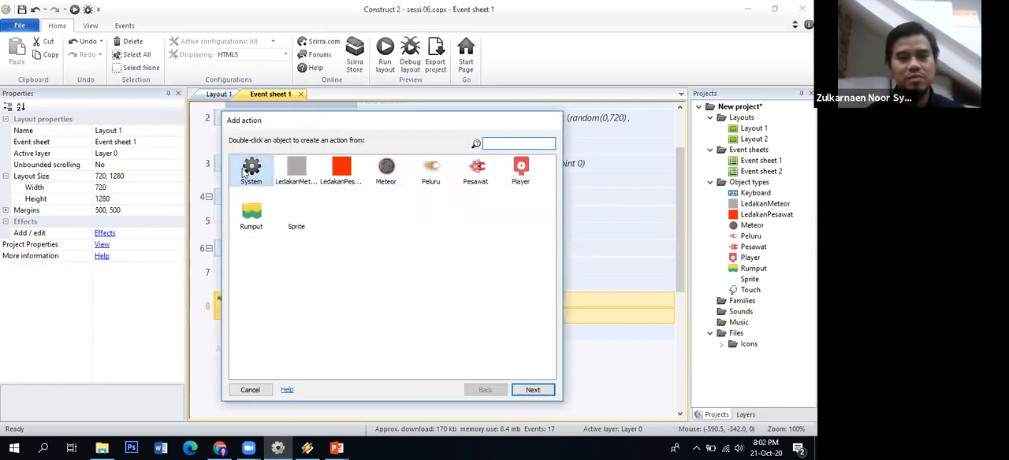
left_click(525, 392)
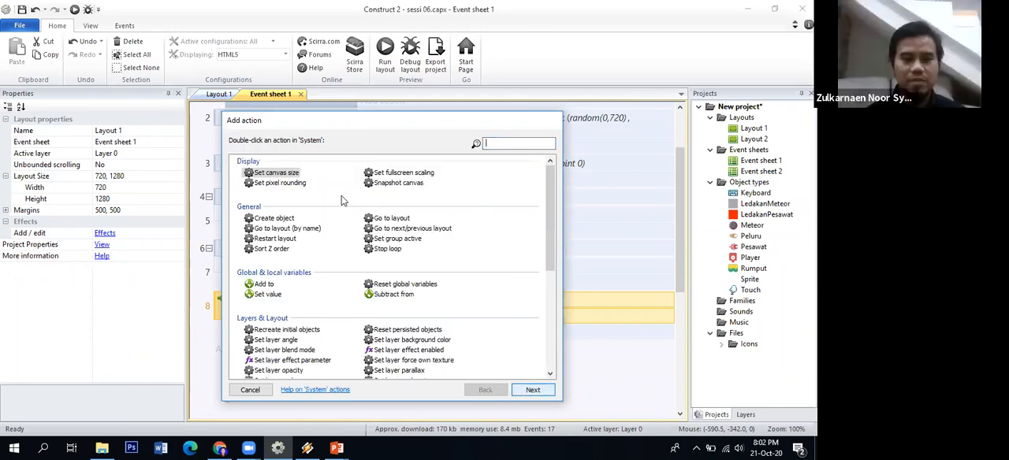
left_click(285, 220)
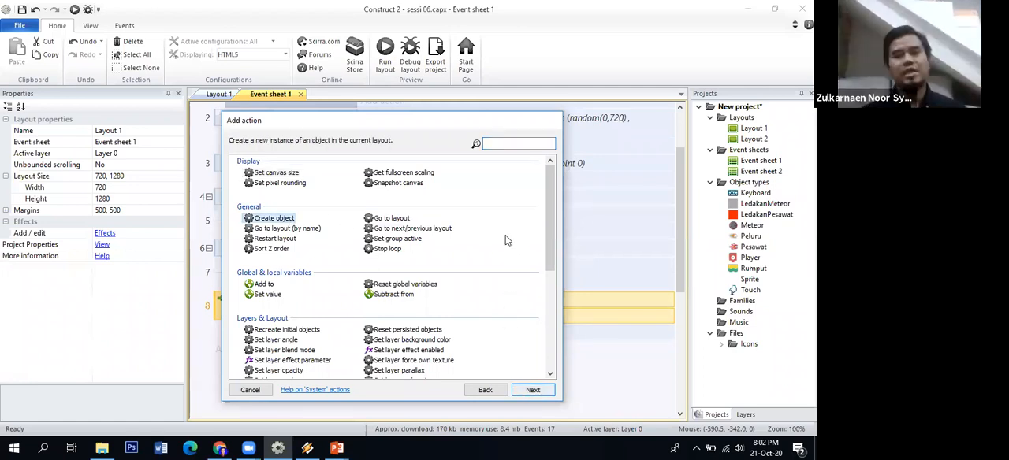
key("Return")
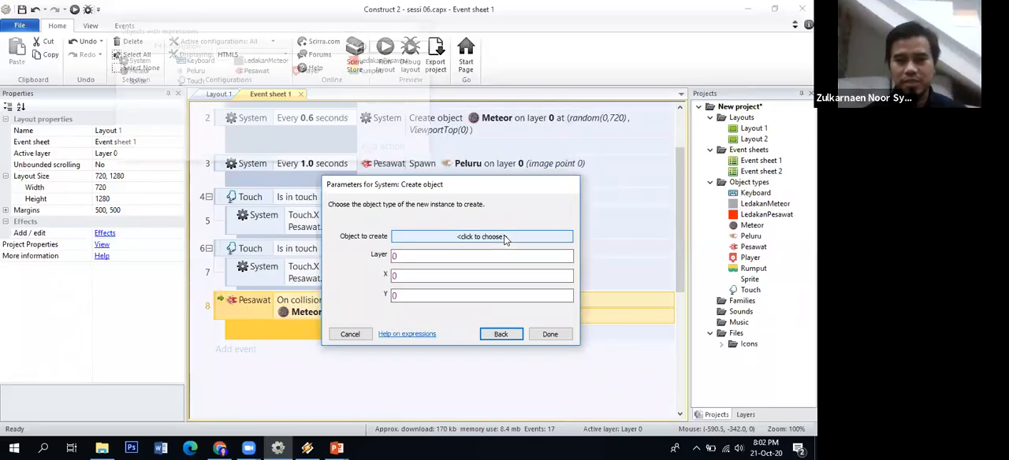
left_click(506, 236)
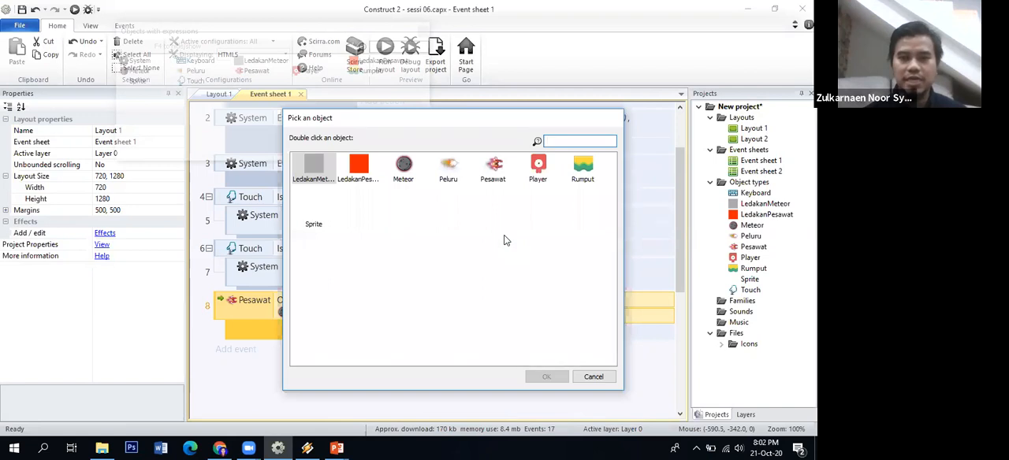
left_click(354, 181)
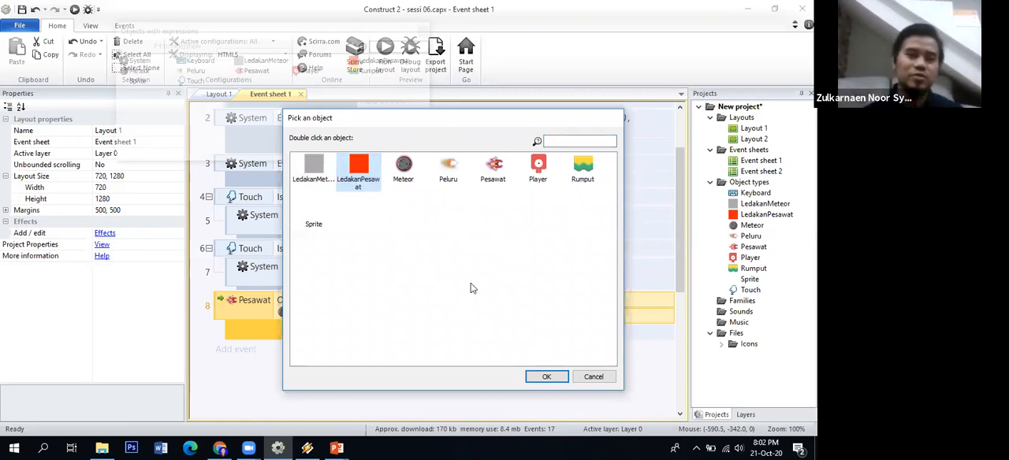
left_click(547, 378)
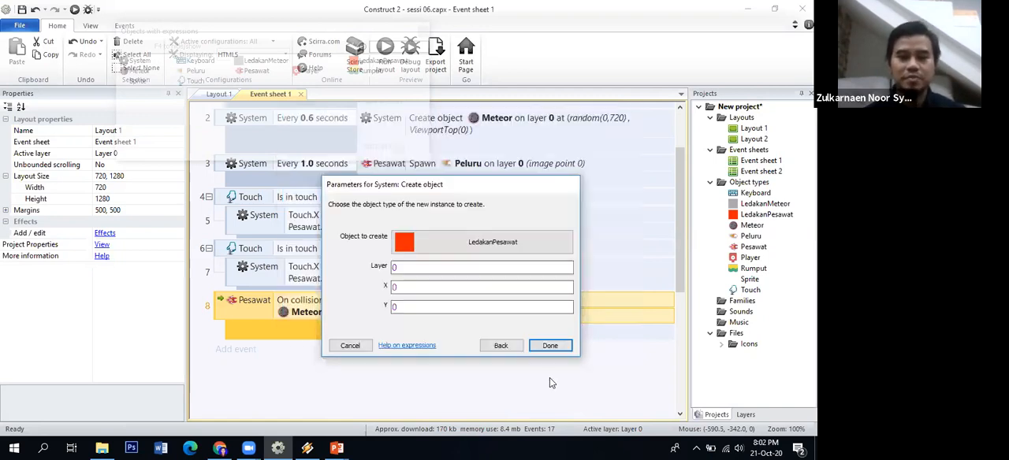
Set the created LedakanPesawat's position to X Pesawat.X and Y Pesawat.Y on layer 0, and finish the action
left_click(457, 269)
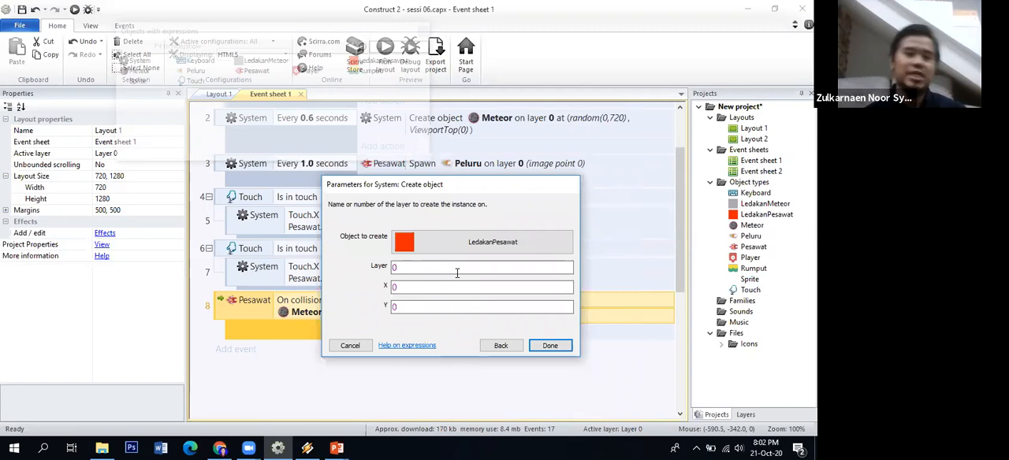
left_click(447, 287)
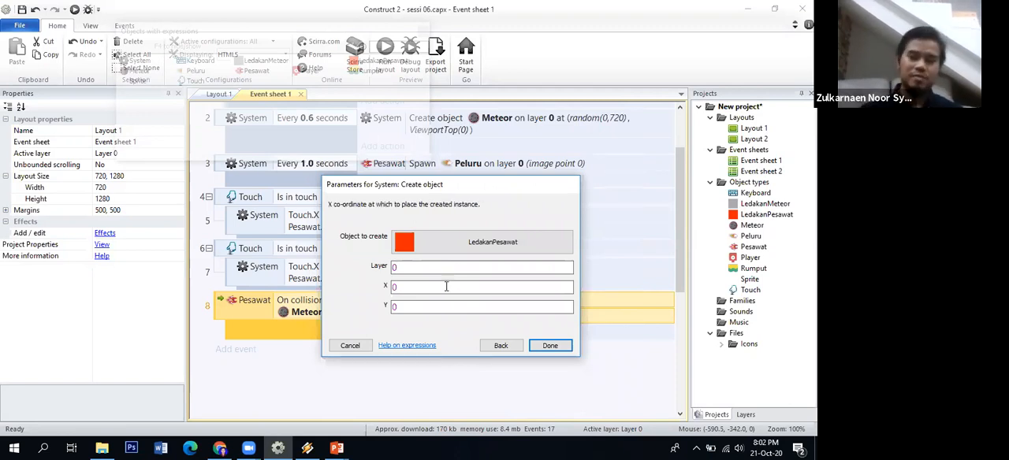
type("P")
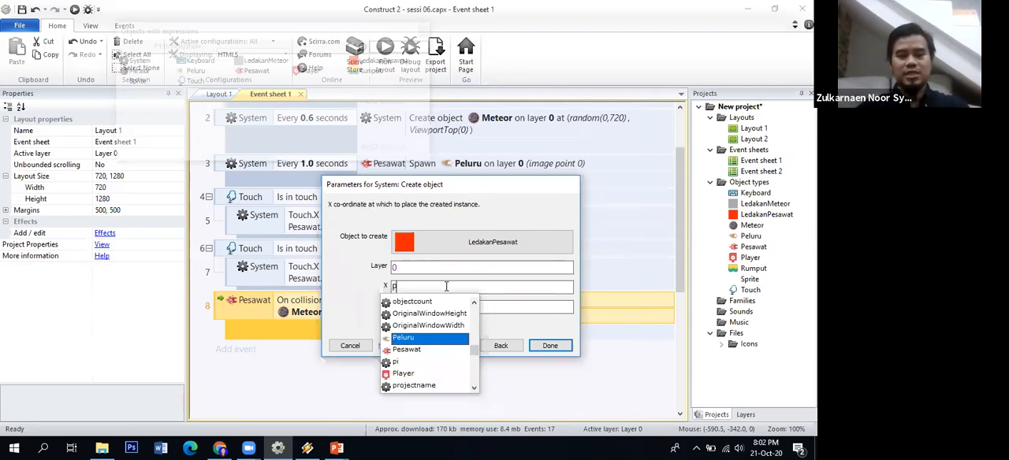
type("esawat.X")
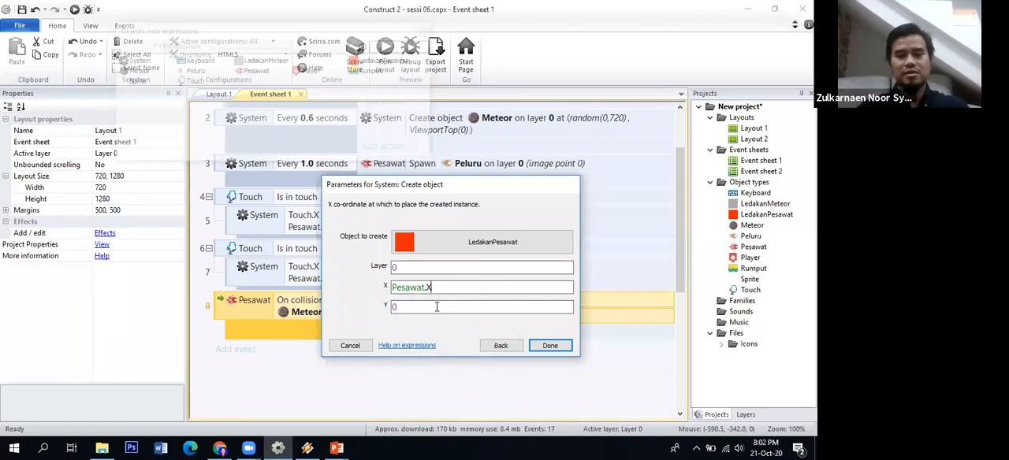
key("Tab")
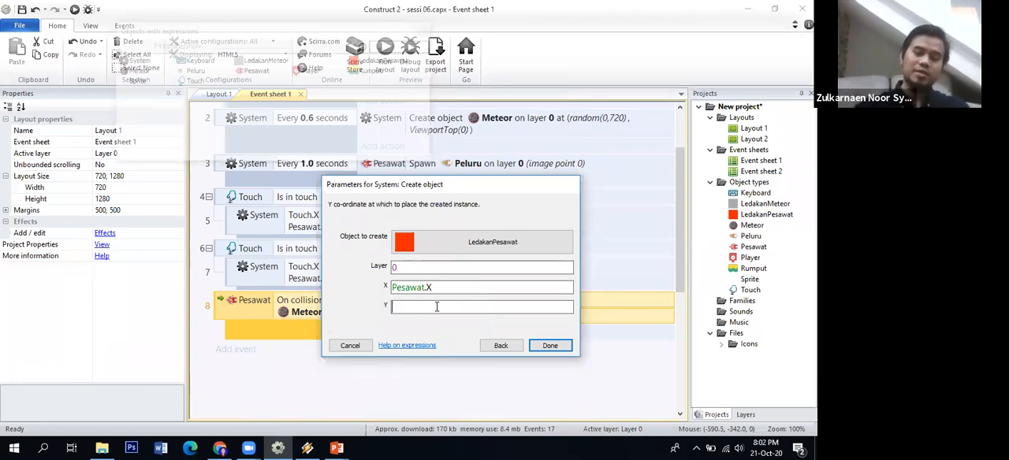
type("Pesaw")
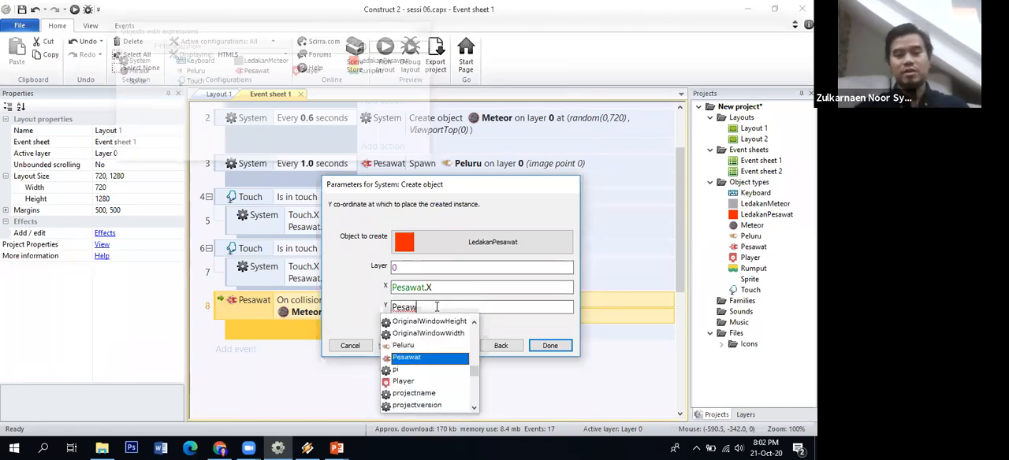
type("at.Y")
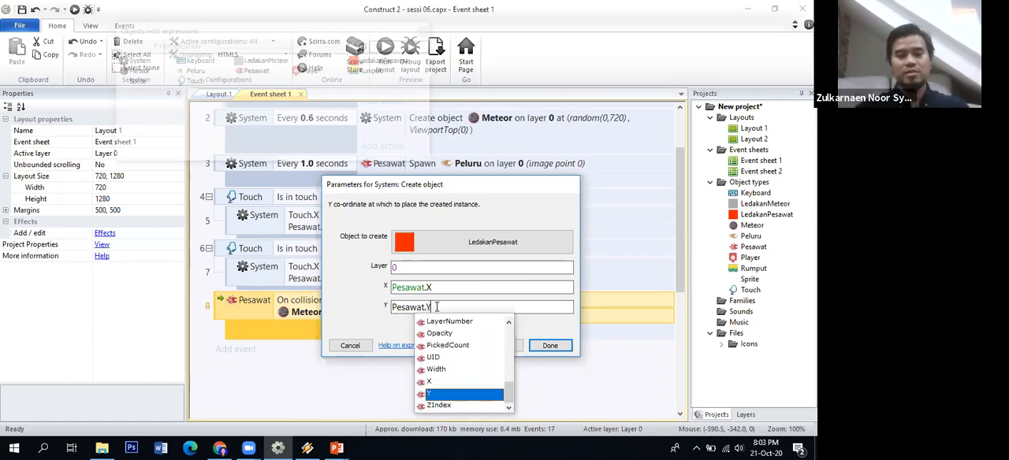
left_click(563, 349)
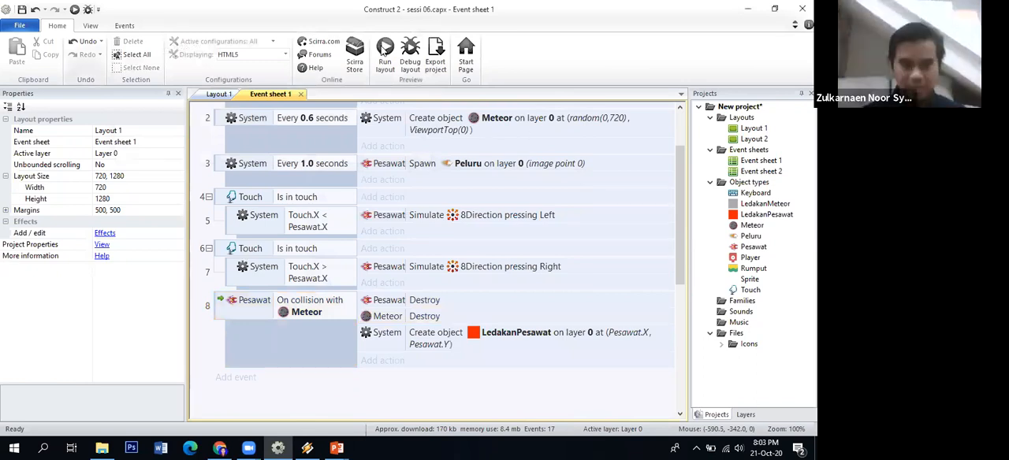
Run the layout and steer the ship among the meteors to test the LedakanPesawat explosion
left_click(384, 51)
key("space")
key("Left")
key("space")
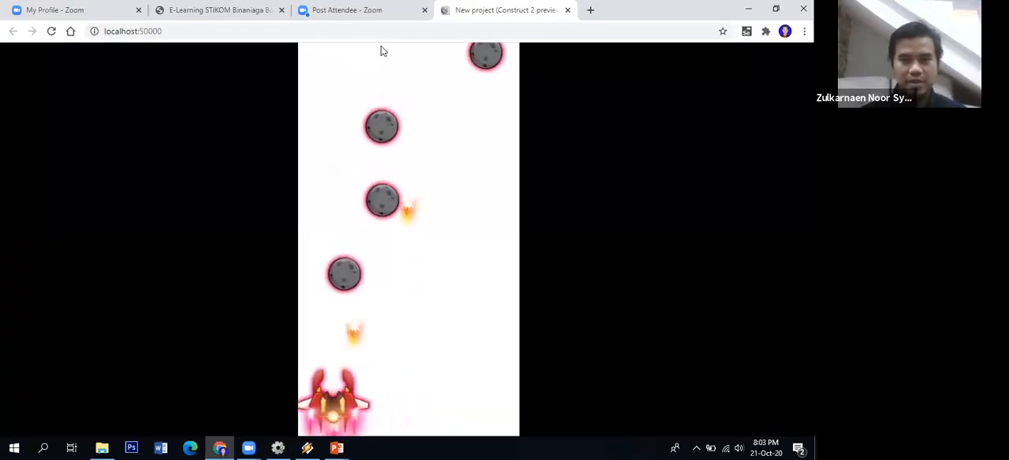
key("space")
key("Right")
key("Right")
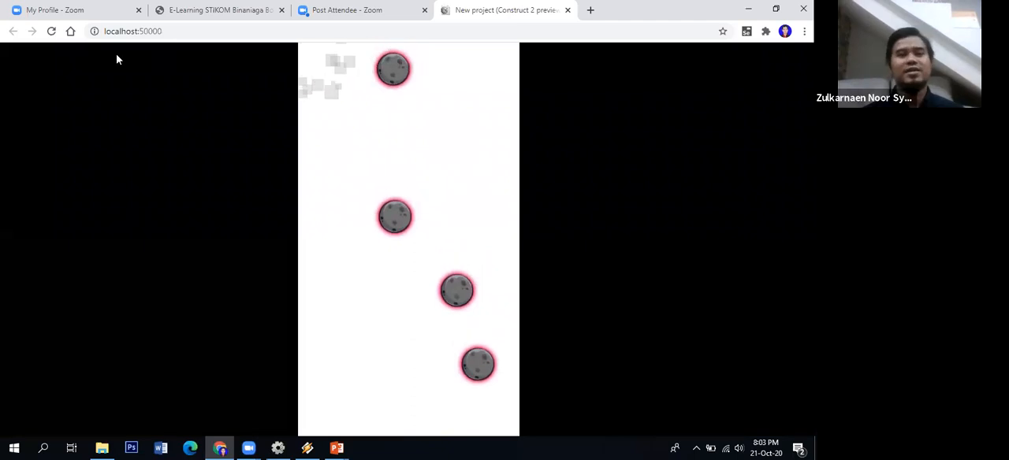
Reload the game preview and play again, steering the ship into a meteor to check its red explosion
left_click(51, 32)
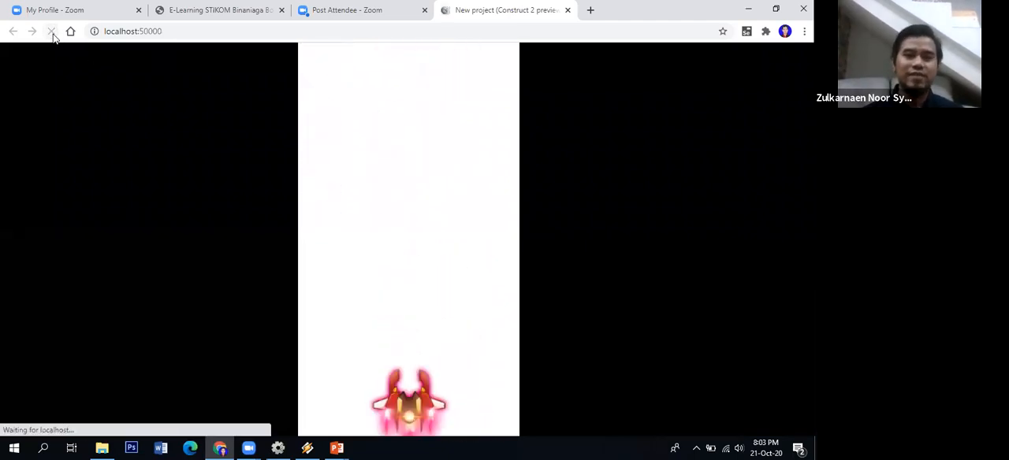
key("Left")
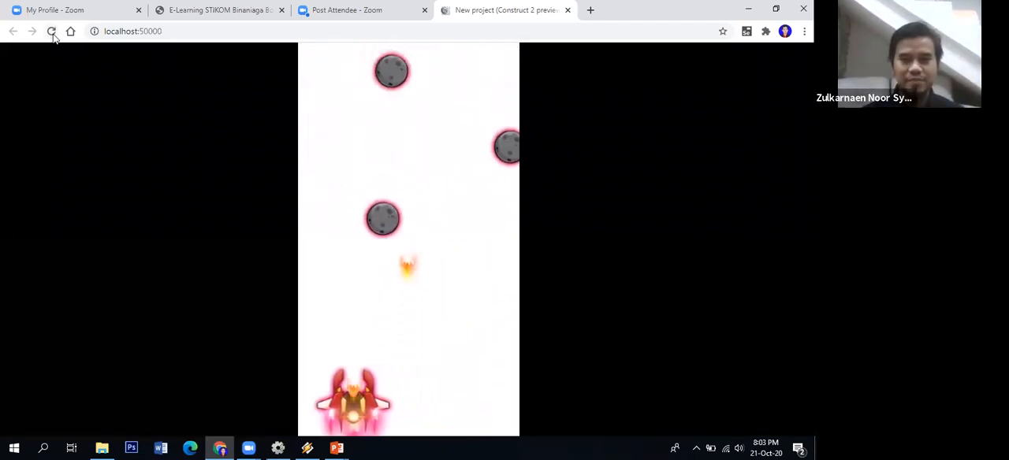
key("Right")
key("Right")
key("Left")
key("Left")
key("Right")
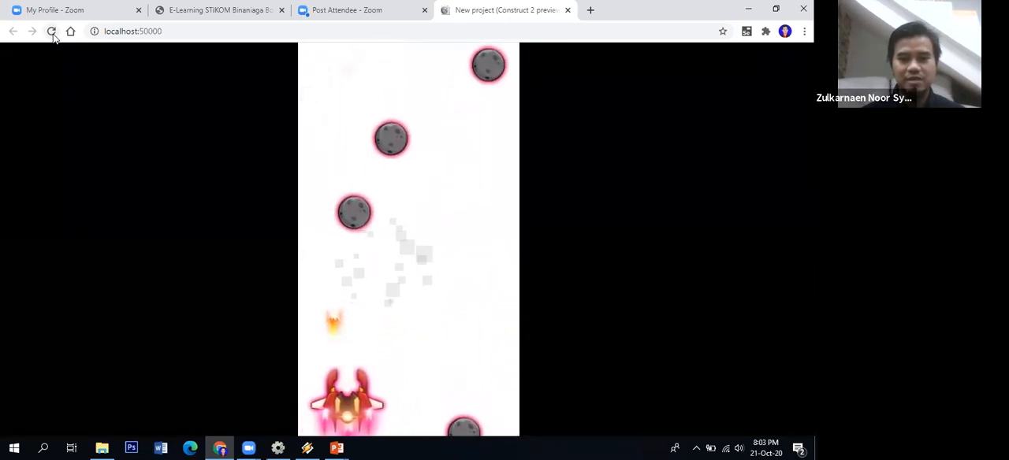
key("Left")
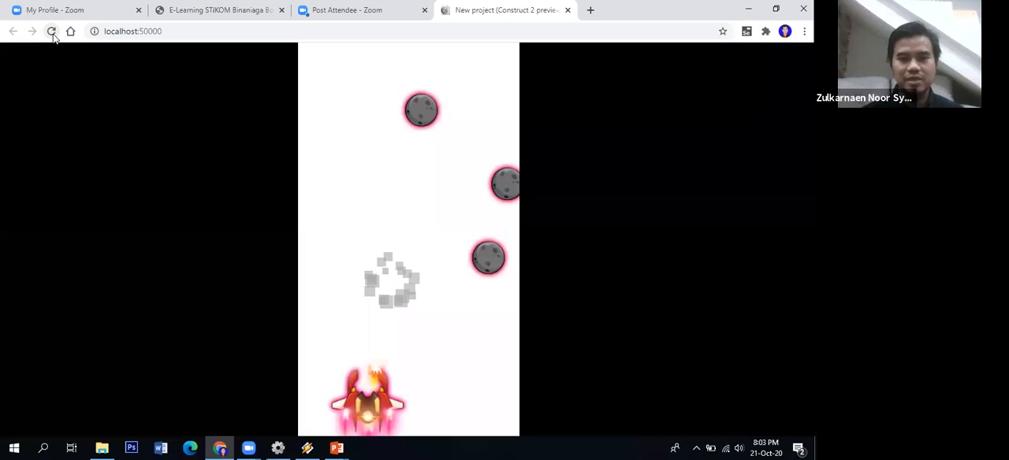
key("Left")
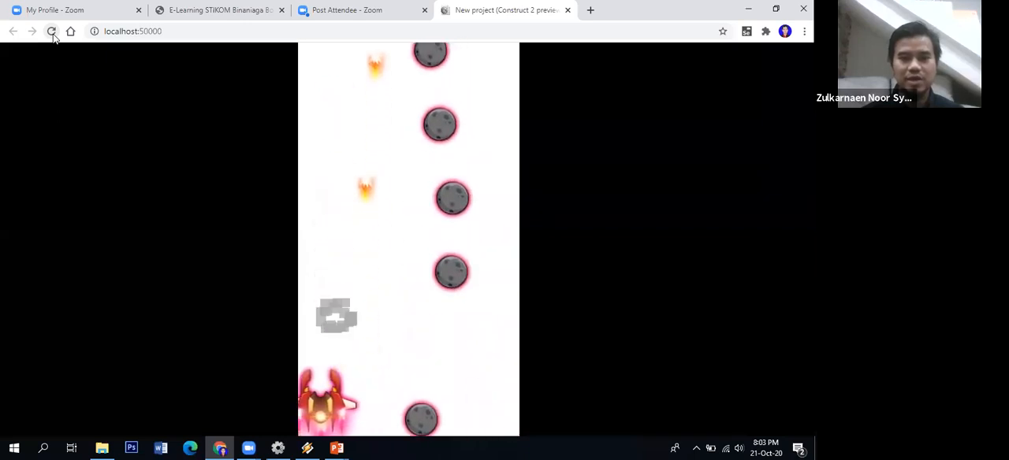
key("Right")
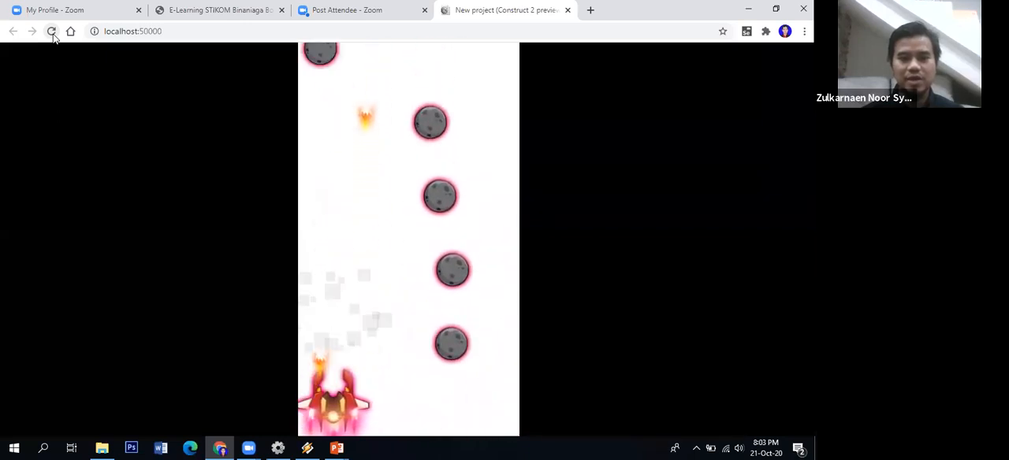
key("Right")
key("Left")
key("Right")
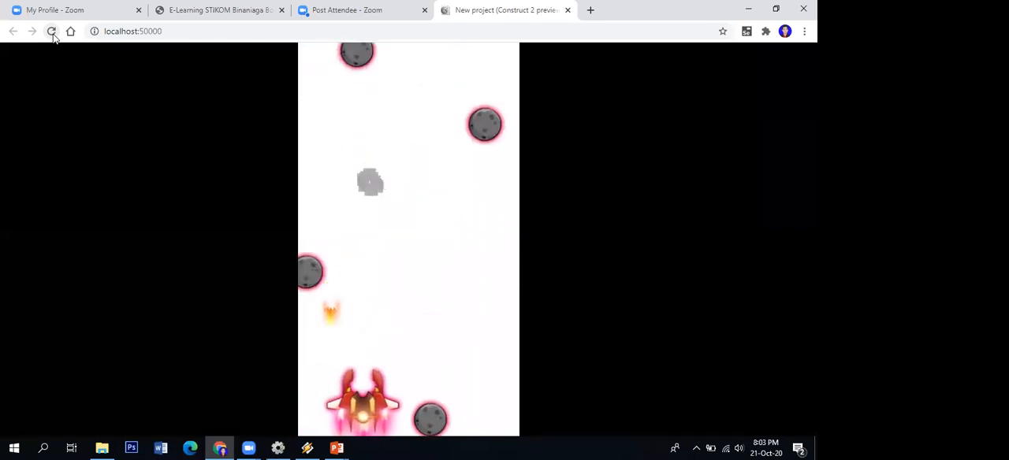
key("Left")
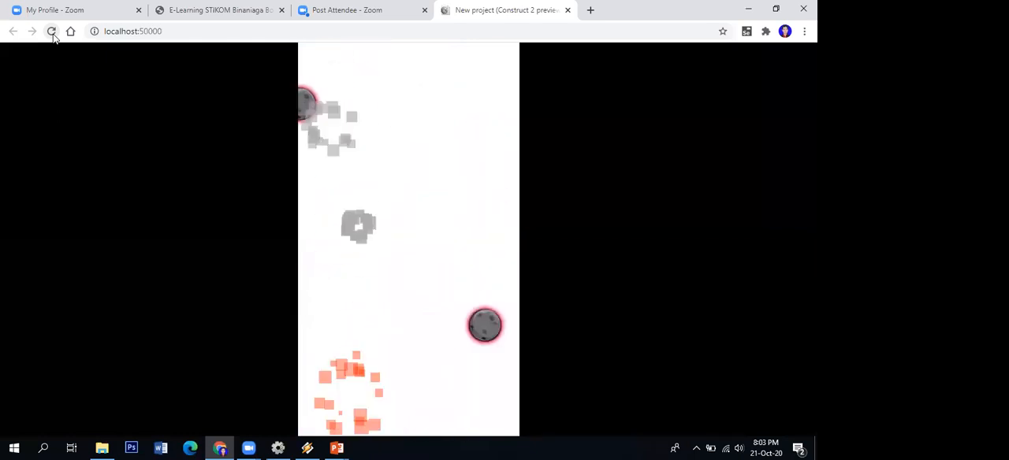
left_click(52, 34)
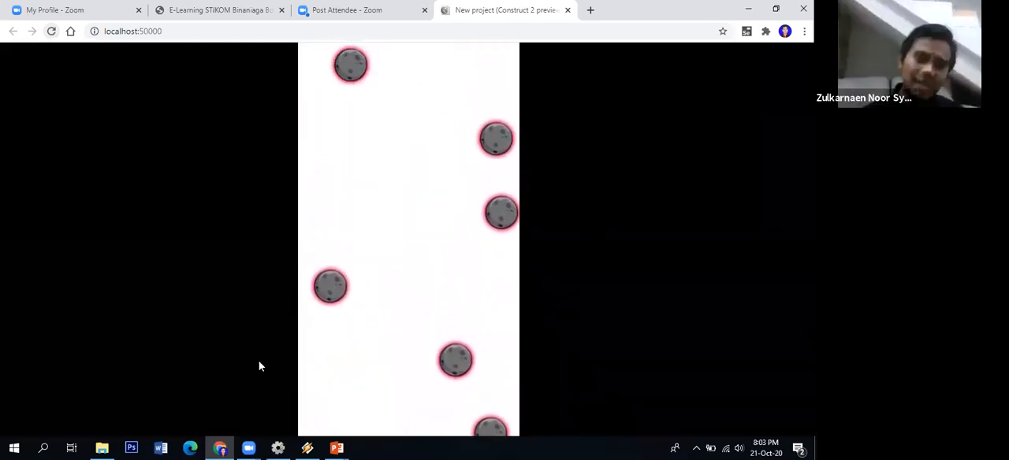
left_click(248, 448)
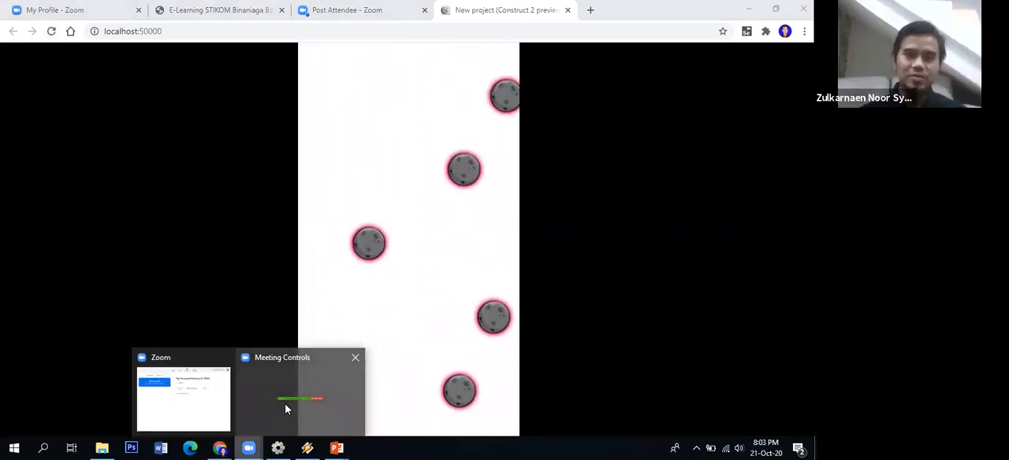
left_click(289, 402)
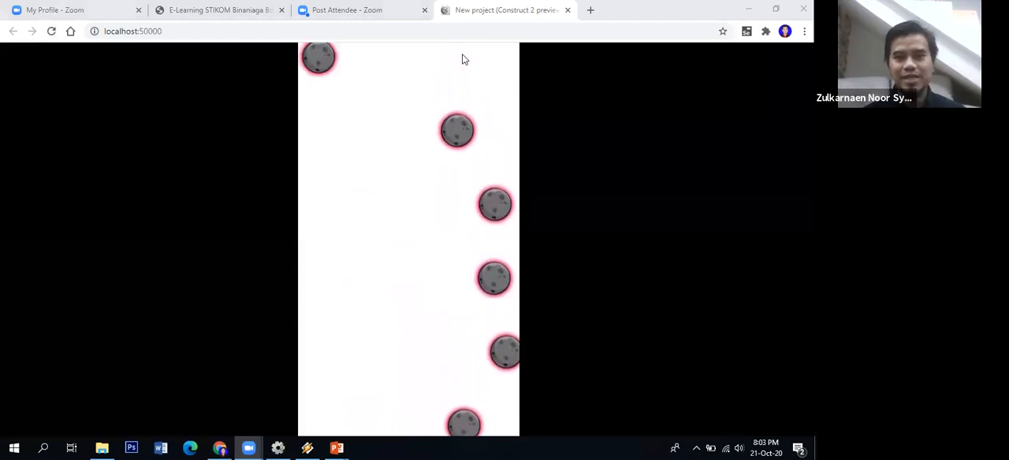
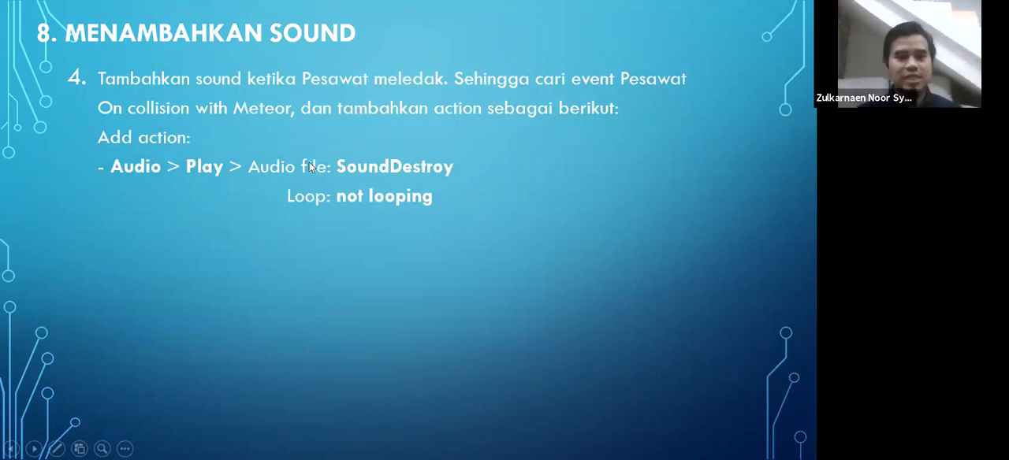
Read through the Menambahkan Sound slides on playing SoundDestroy for meteor and ship explosions, and close the slideshow
left_click(355, 237)
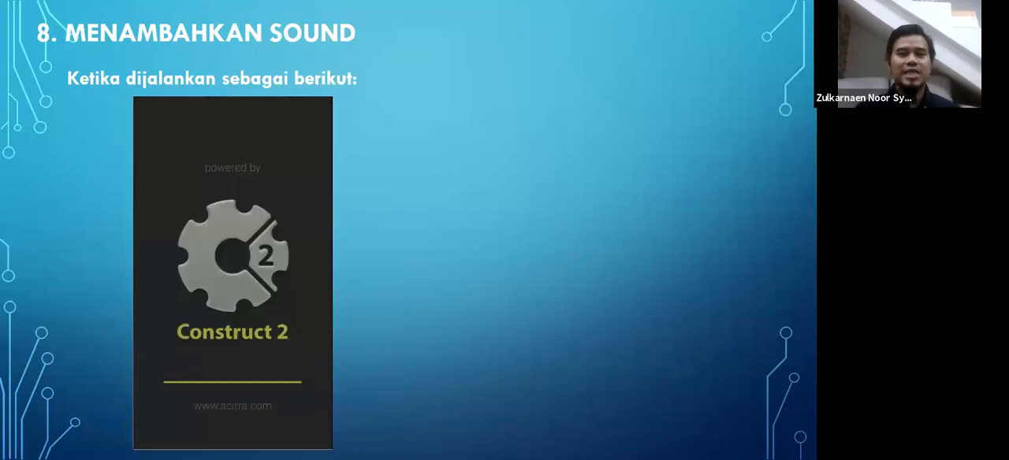
key("Right")
key("Left")
key("Right")
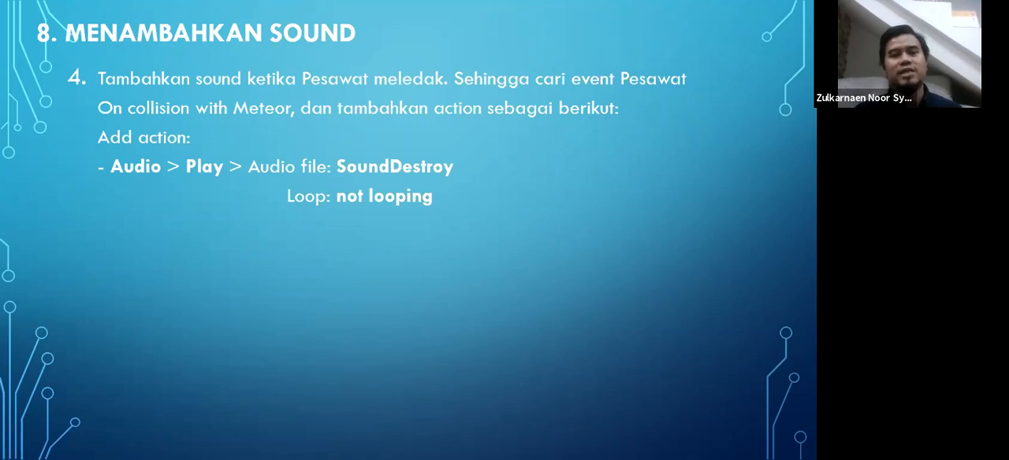
key("Left")
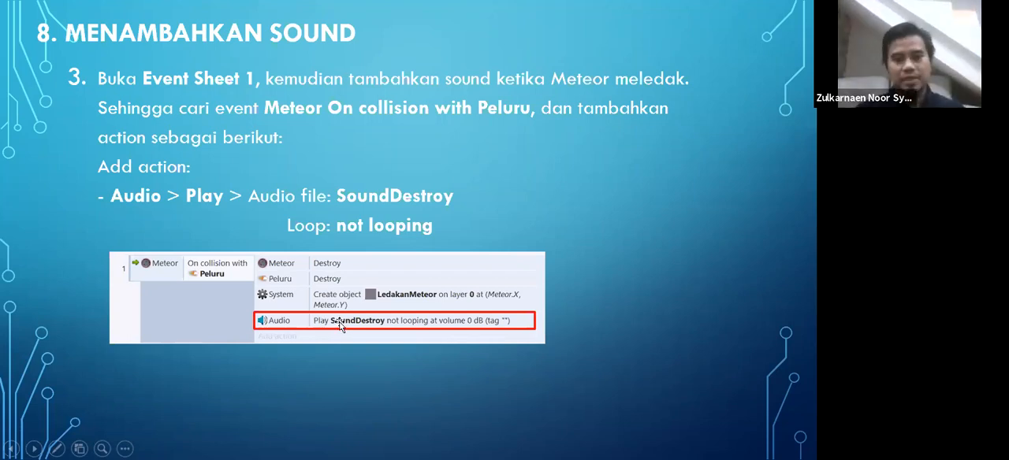
key("Escape")
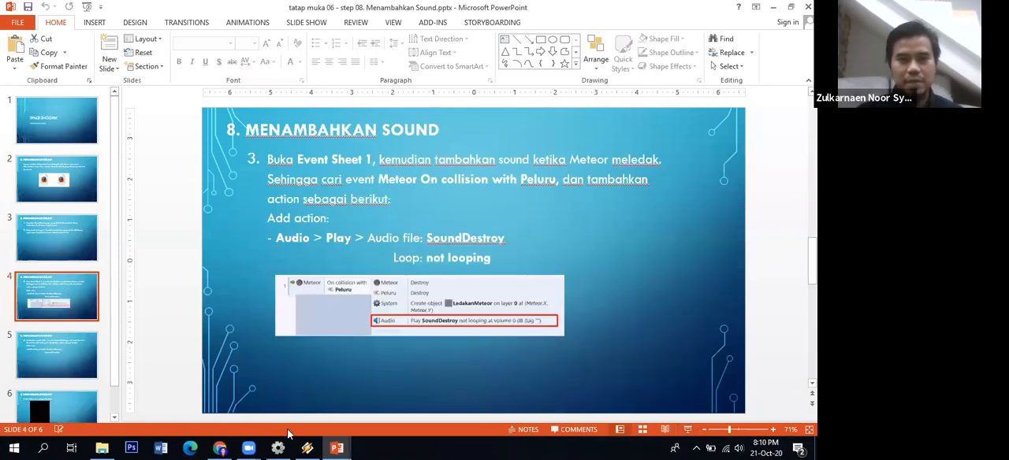
Compare Event sheet 1 in Construct 2 with the full event list on the Menambahkan Objek Partikel slide in PowerPoint
mouse_move(280, 447)
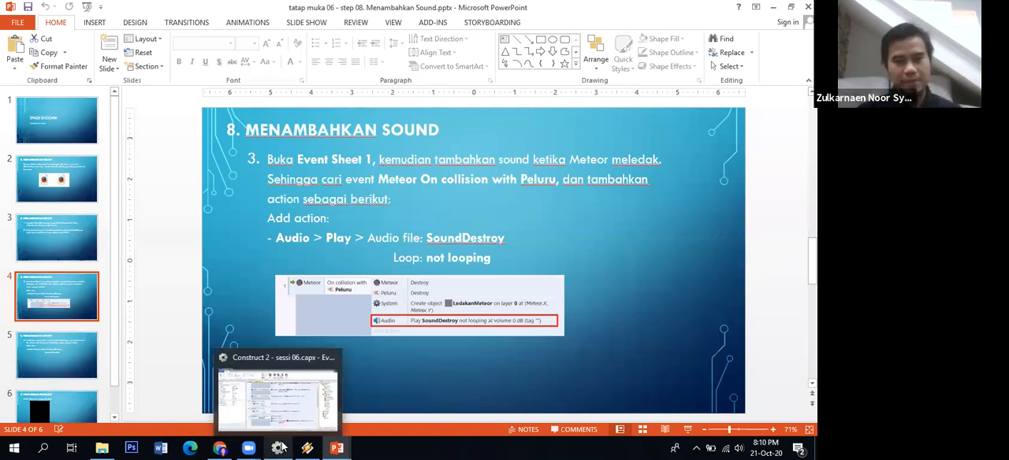
left_click(281, 447)
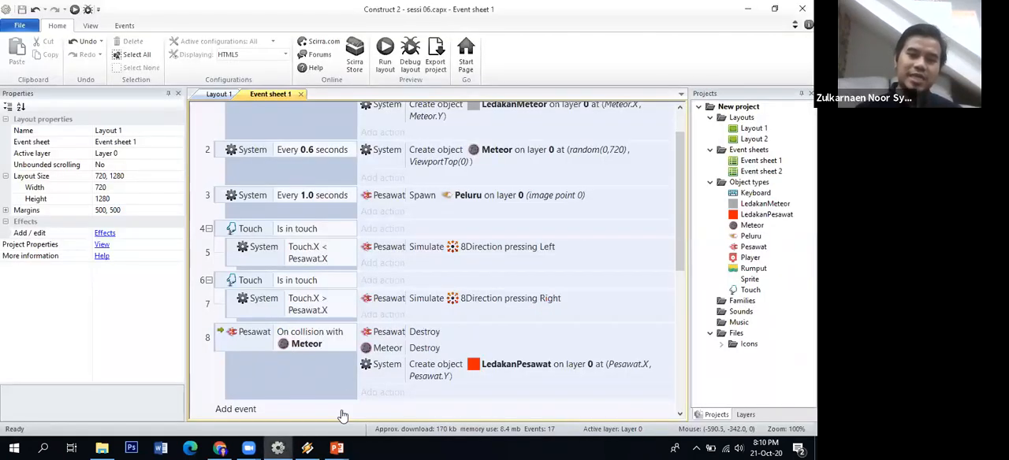
left_click(337, 448)
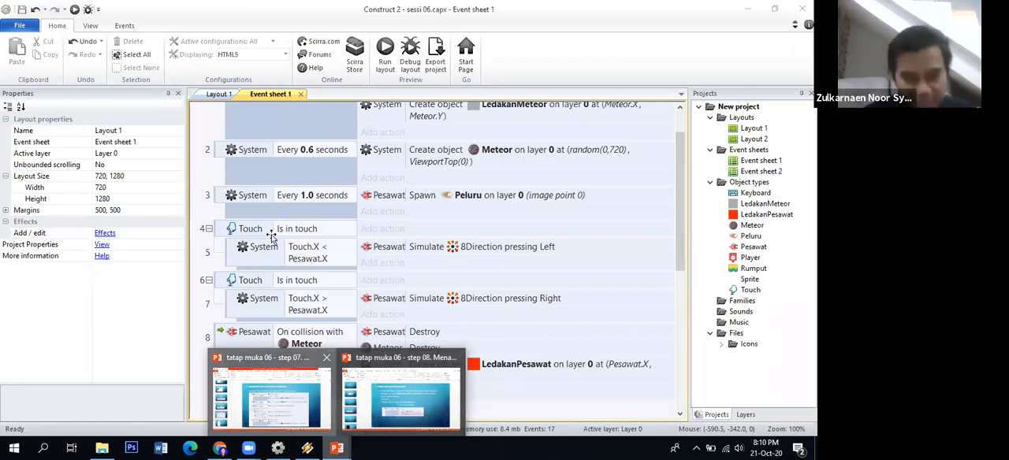
left_click(272, 395)
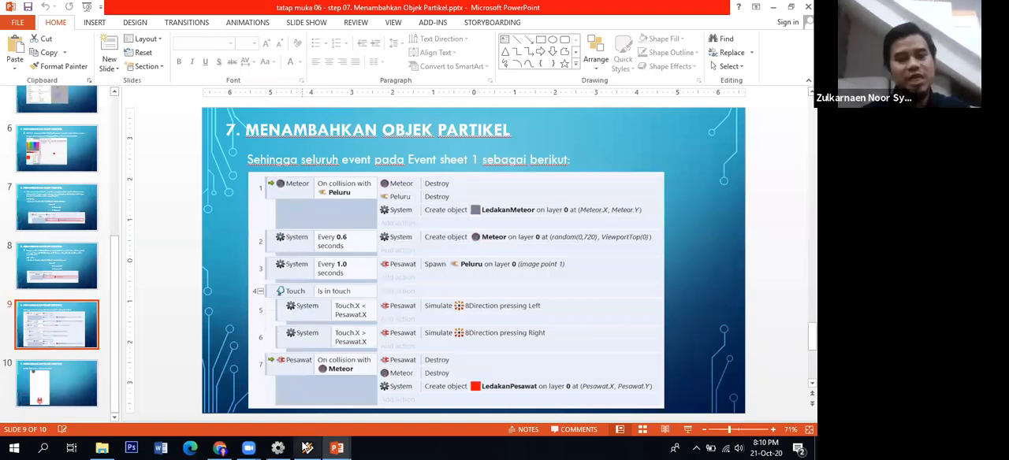
mouse_move(278, 448)
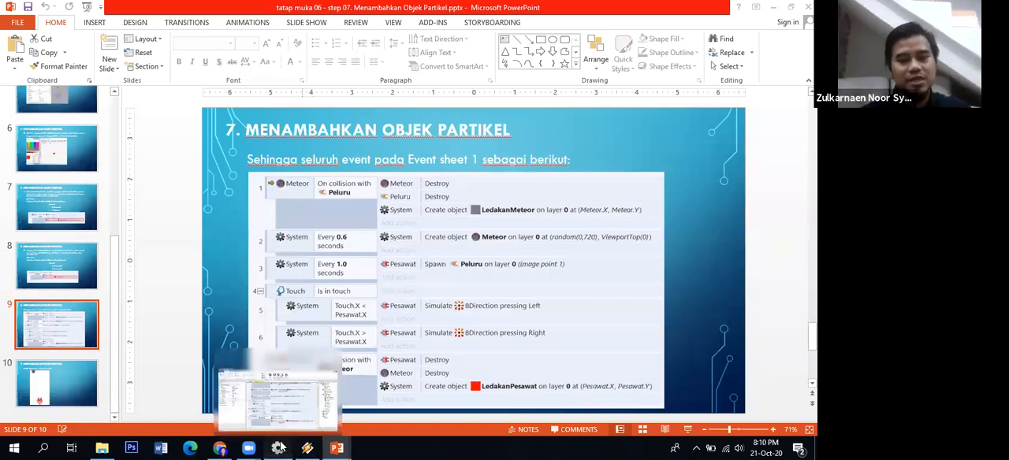
left_click(278, 402)
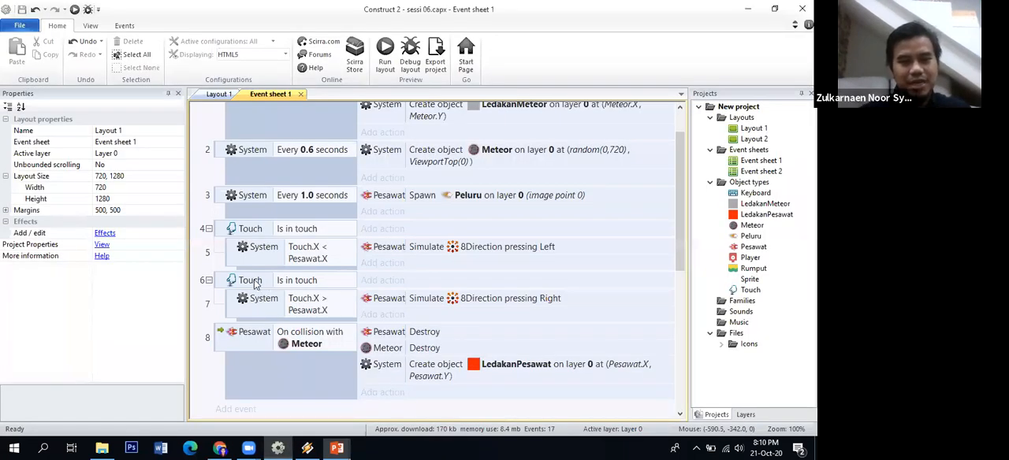
Check the slide's event structure and move the Touch.X > Pesawat.X sub-event under the first Touch Is in touch event in Construct 2
left_click(254, 284)
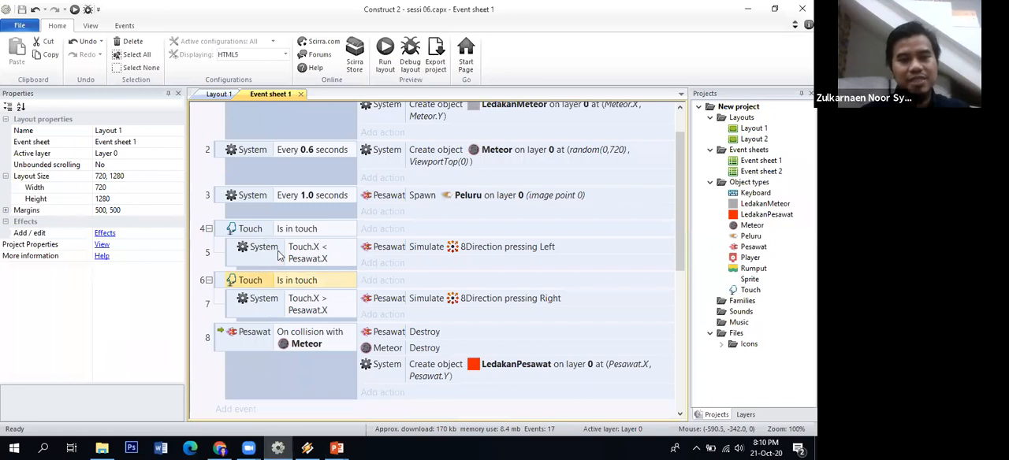
left_click(253, 307)
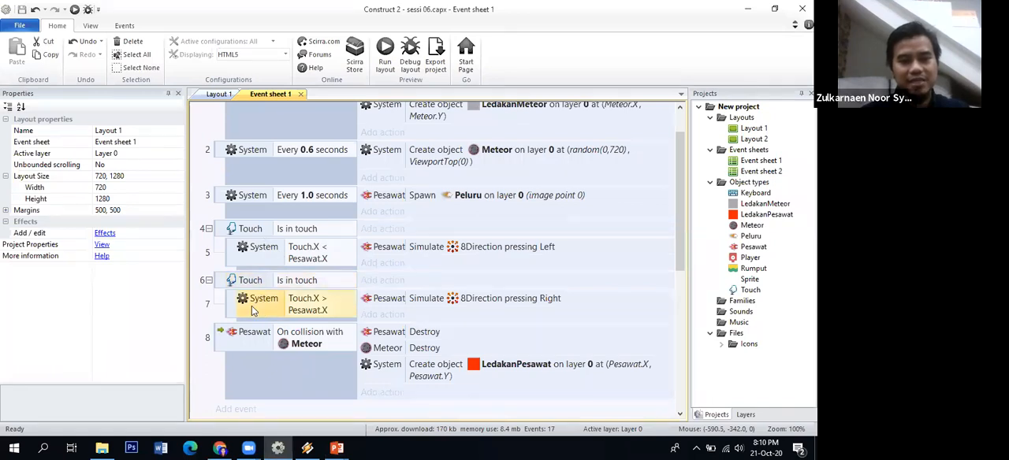
left_click(233, 309)
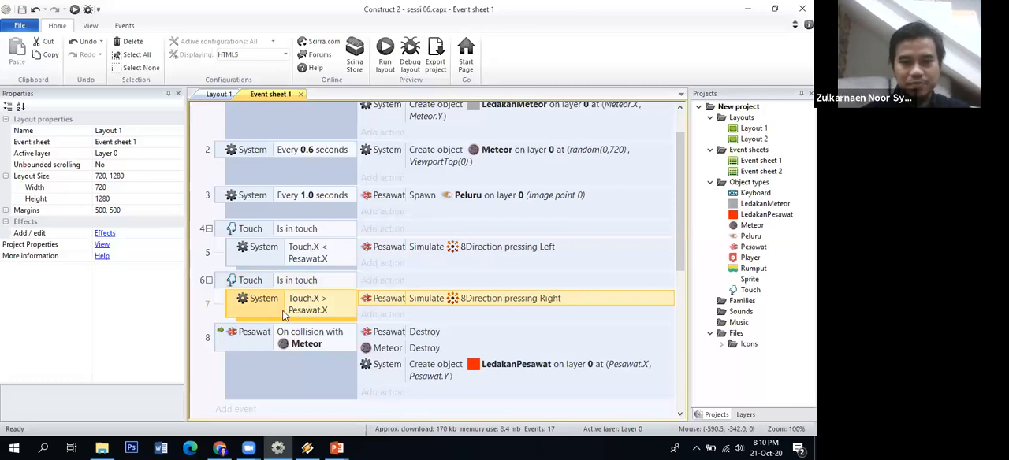
mouse_move(337, 447)
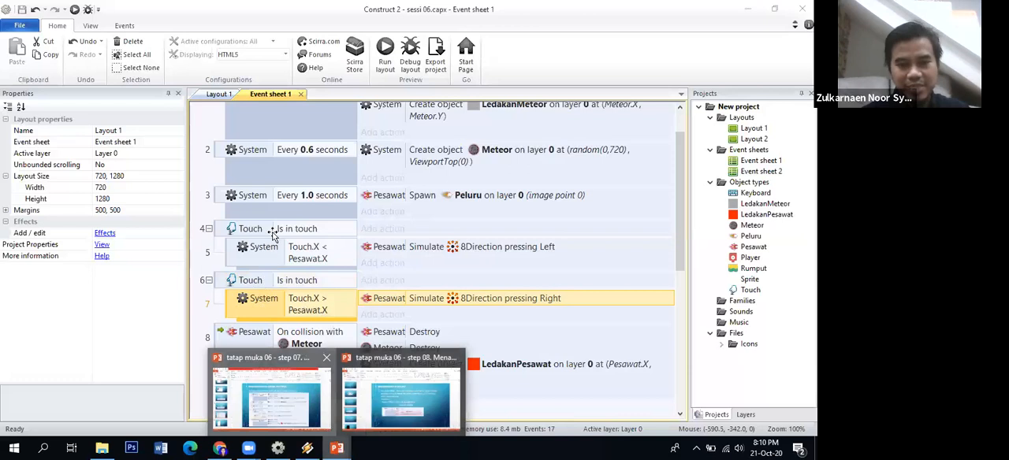
left_click(266, 367)
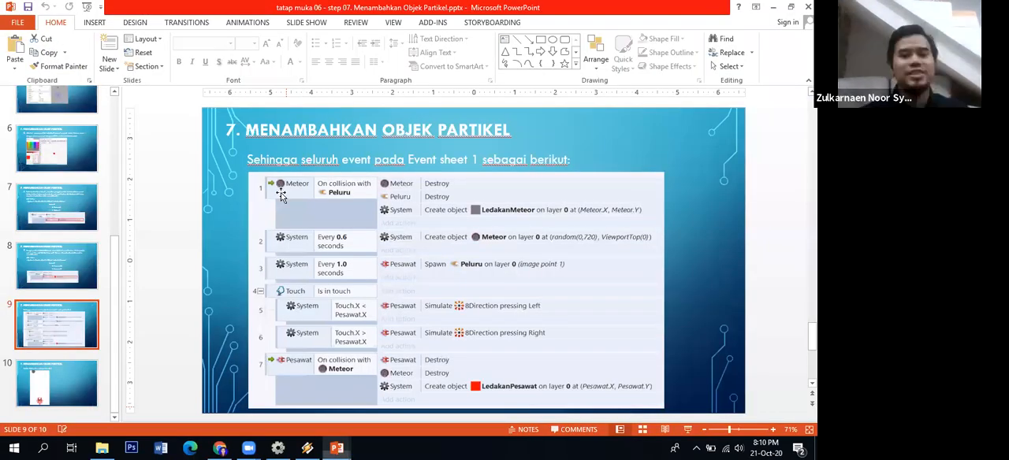
left_click(280, 448)
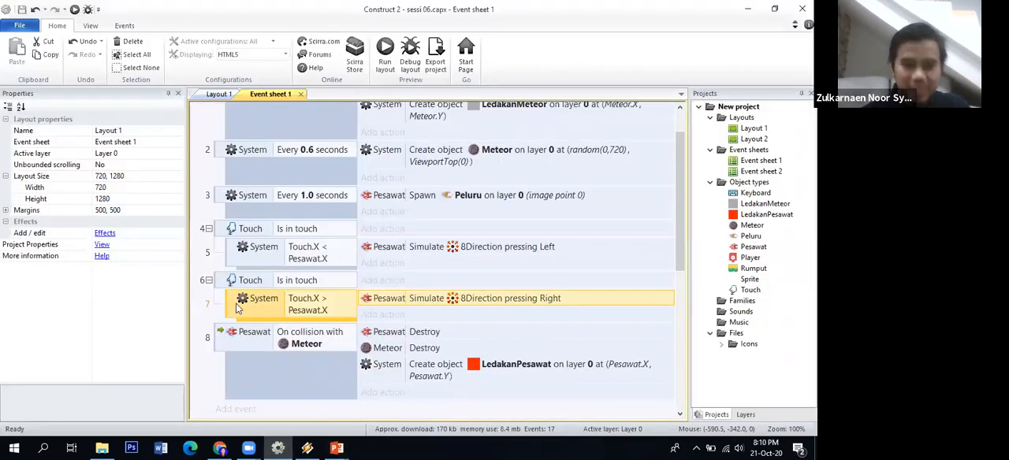
left_click_drag(237, 307, 234, 276)
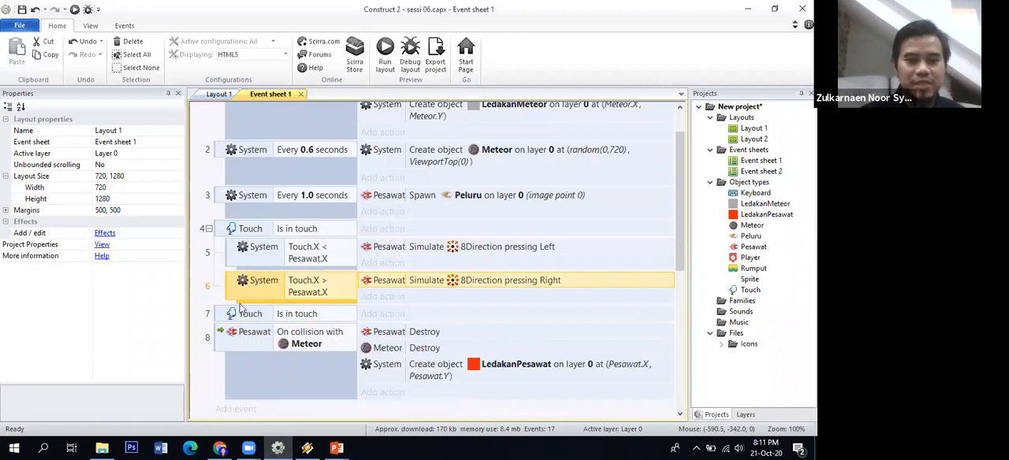
Delete the leftover second Touch Is in touch event, including its remaining empty event block
left_click(226, 313)
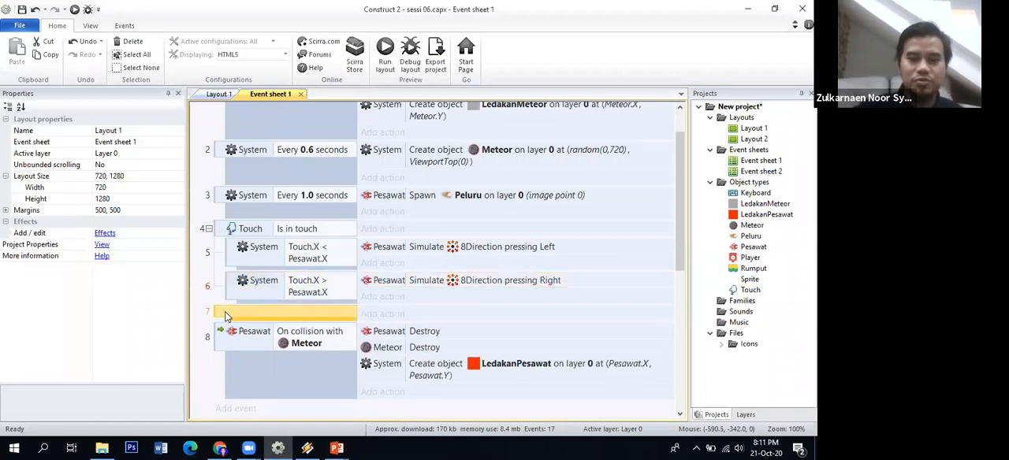
double_click(226, 316)
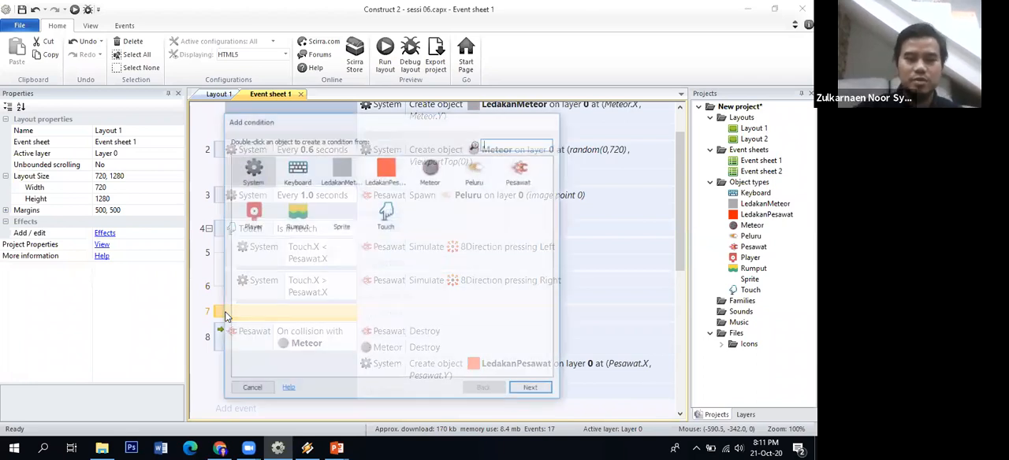
key("Escape")
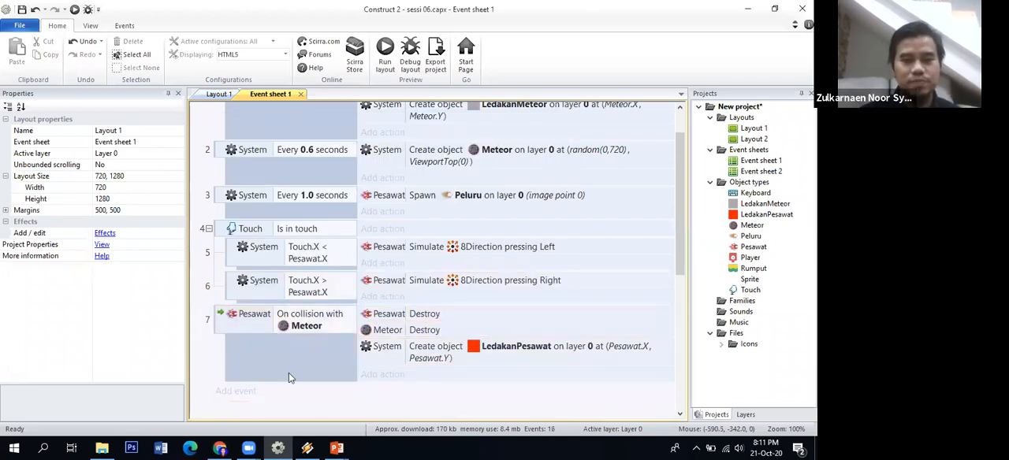
Save the project and run the layout to test the game with the merged touch events
mouse_move(337, 448)
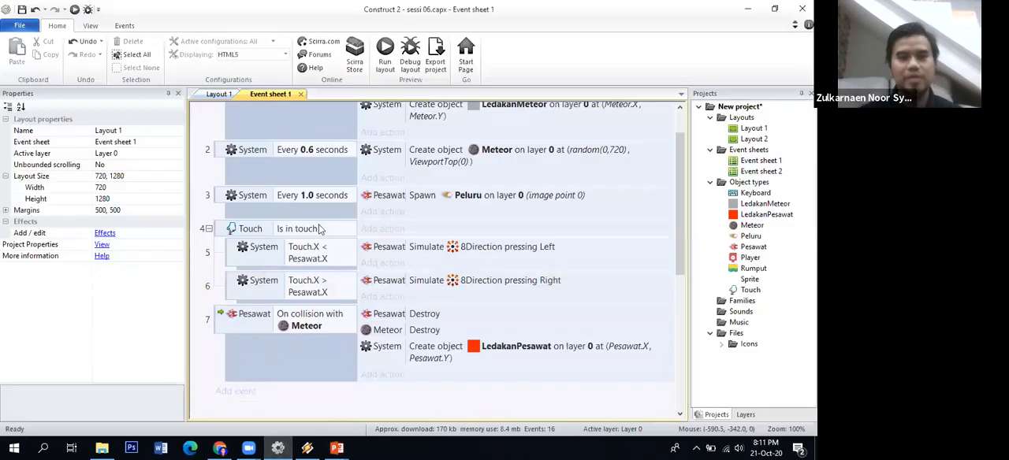
left_click(24, 10)
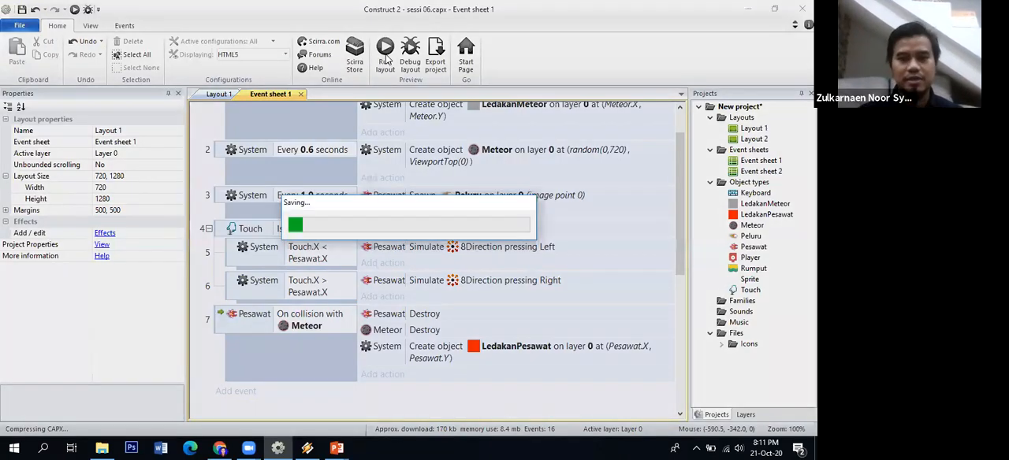
left_click(386, 60)
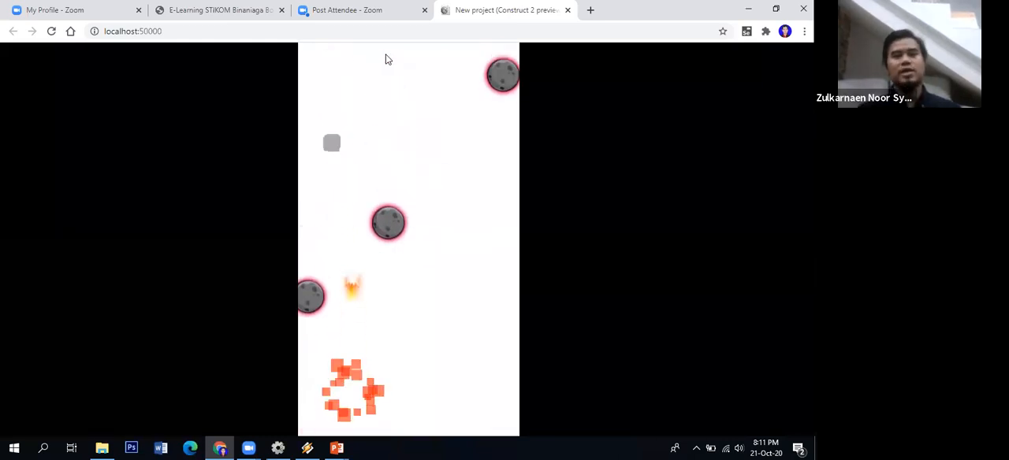
Check the Menambahkan Objek Partikel slide in PowerPoint against the events in Construct 2's Event sheet 1
left_click(337, 448)
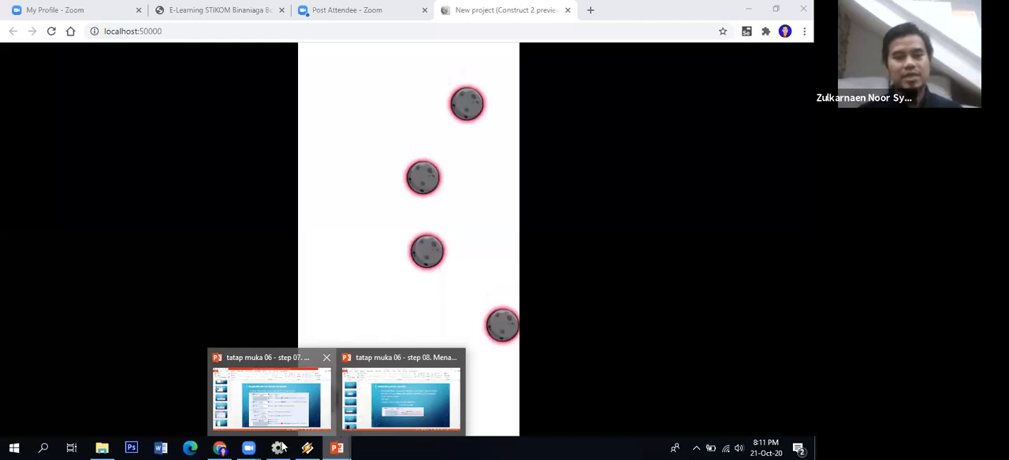
left_click(325, 409)
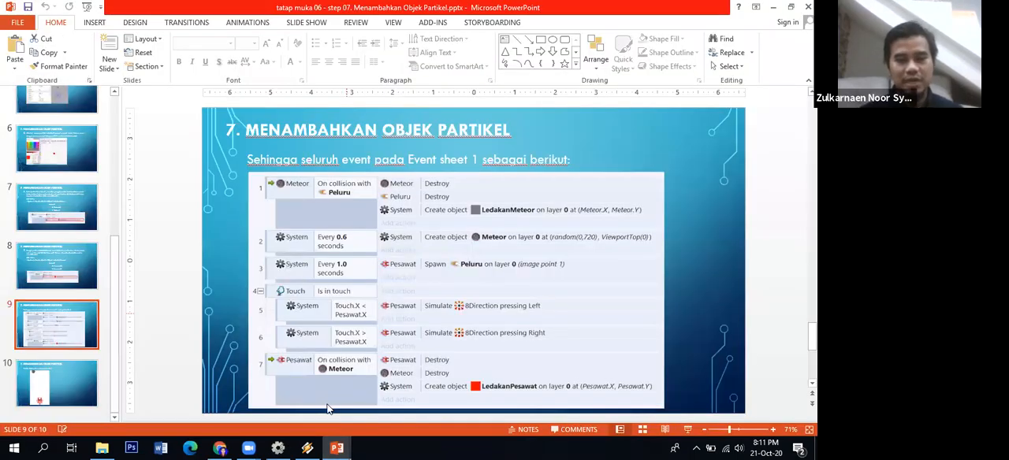
key("alt+Tab")
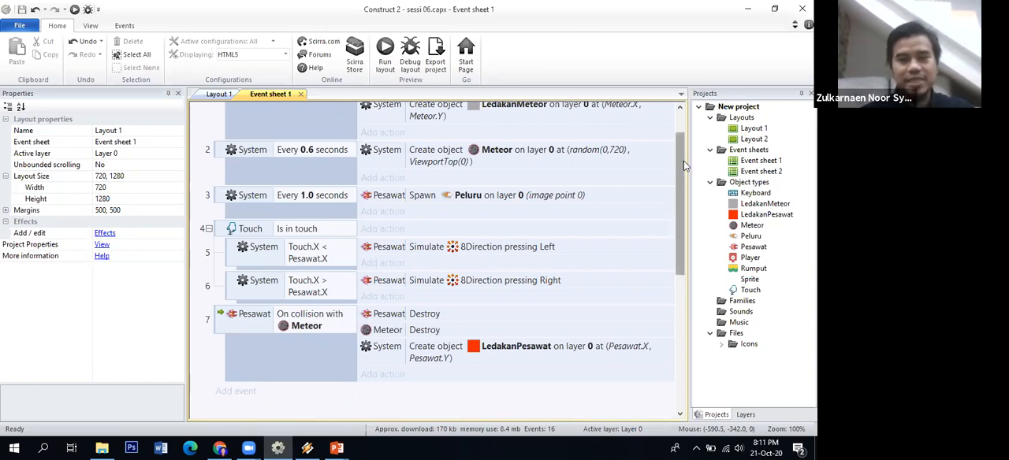
scroll(684, 166, "up", 2)
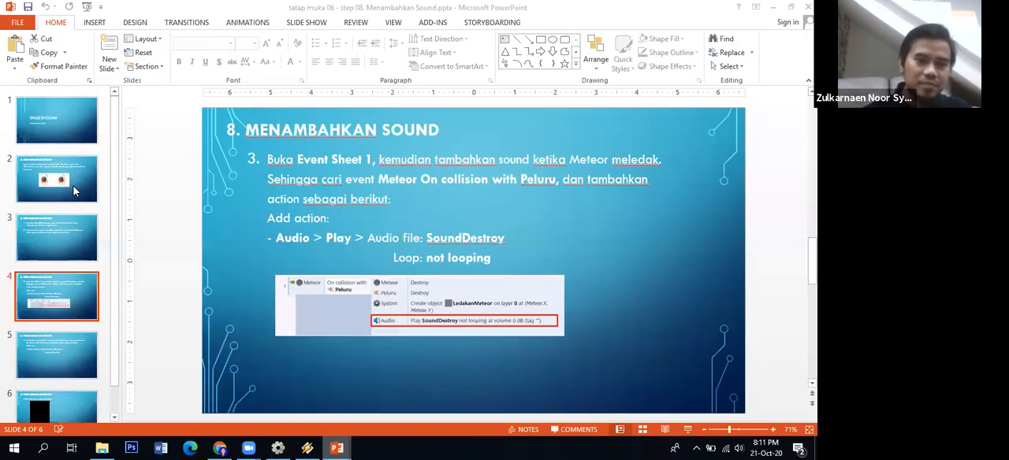
Review the Menambahkan Sound slides for the SoundDestroy action on Meteor's collision with Peluru, and return to Construct 2
left_click(67, 231)
left_click(66, 290)
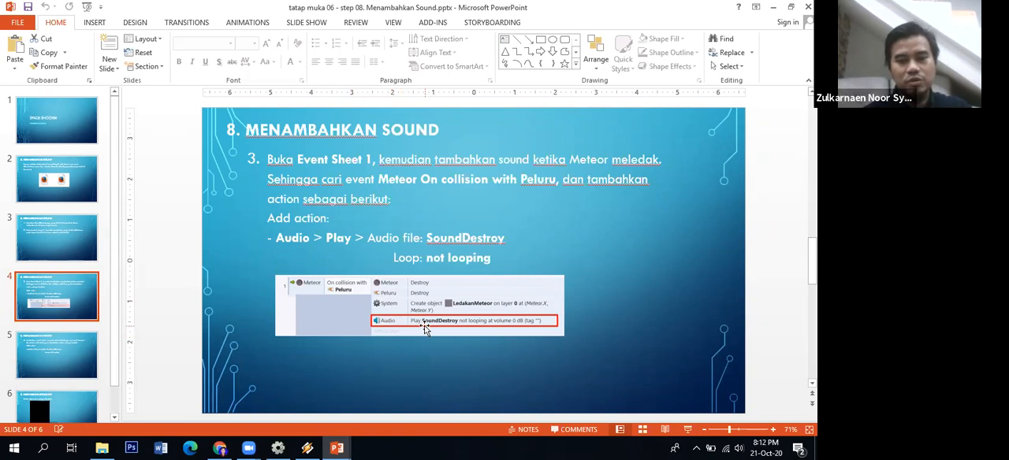
left_click(279, 447)
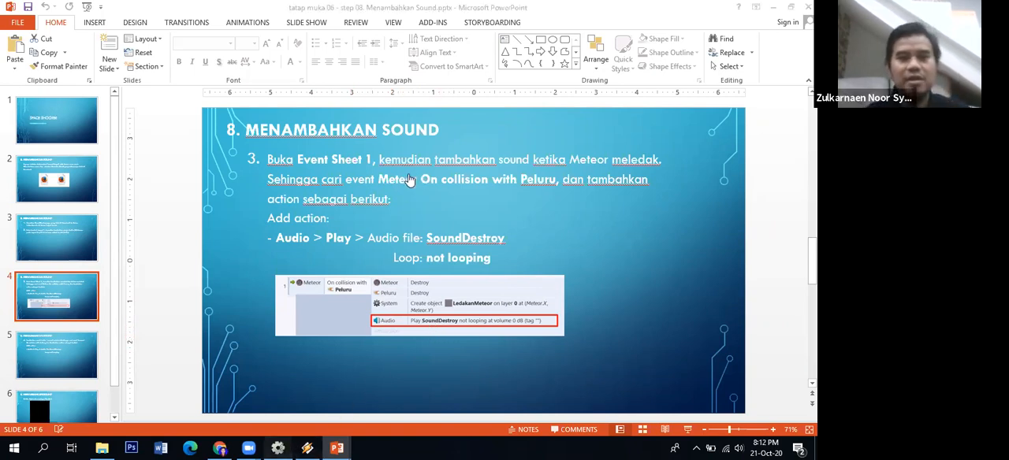
left_click(338, 448)
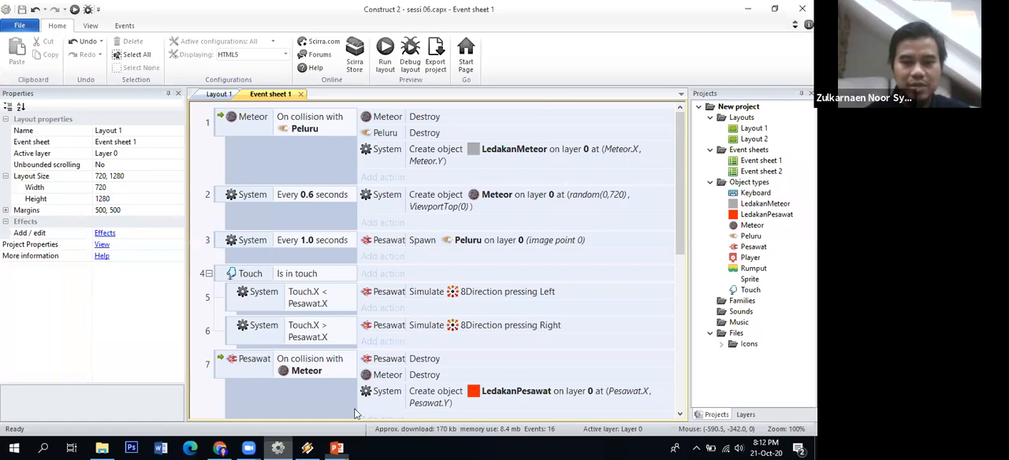
mouse_move(337, 447)
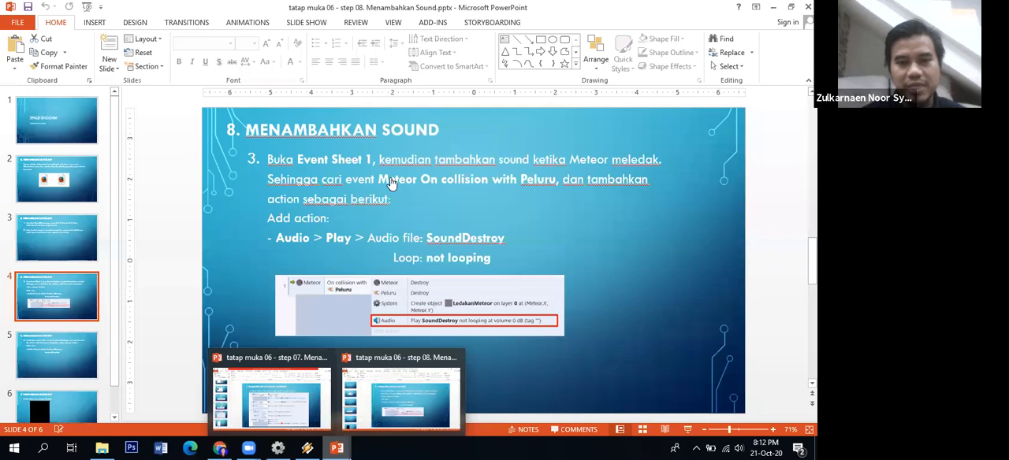
left_click(392, 183)
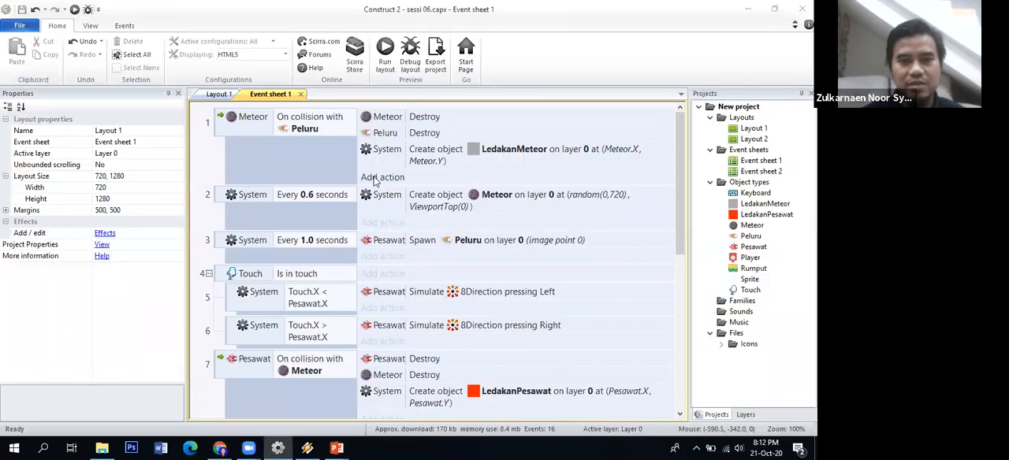
left_click(376, 180)
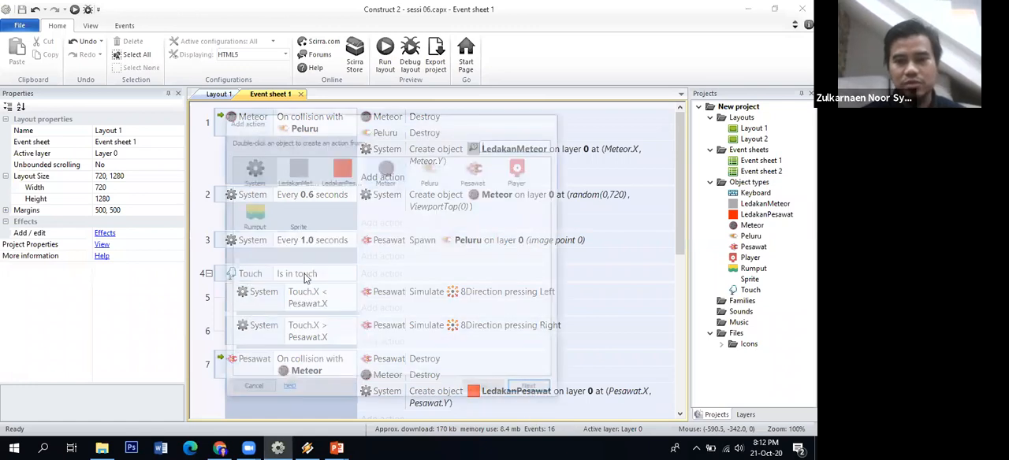
left_click(254, 388)
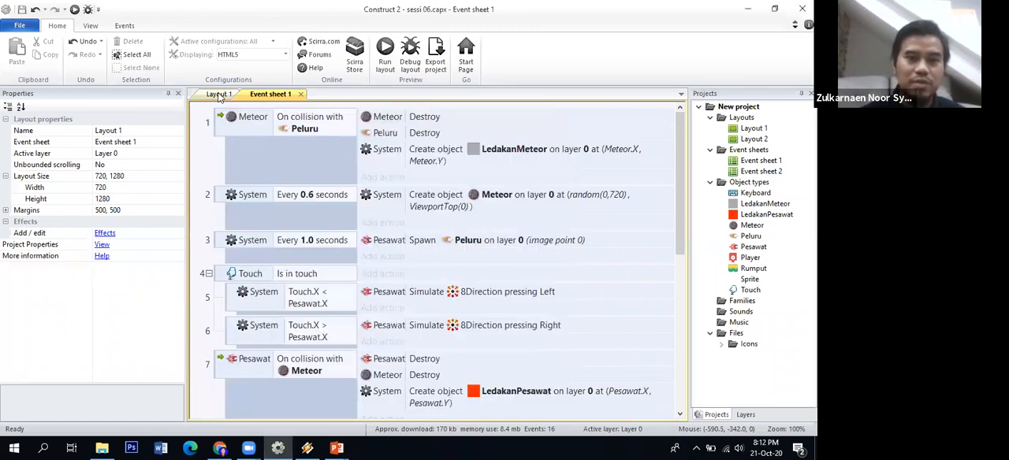
Start importing sounds into the project's Sounds folder and browse to materi 2020 > AssetSpaceShooterGame > Audio
left_click(219, 95)
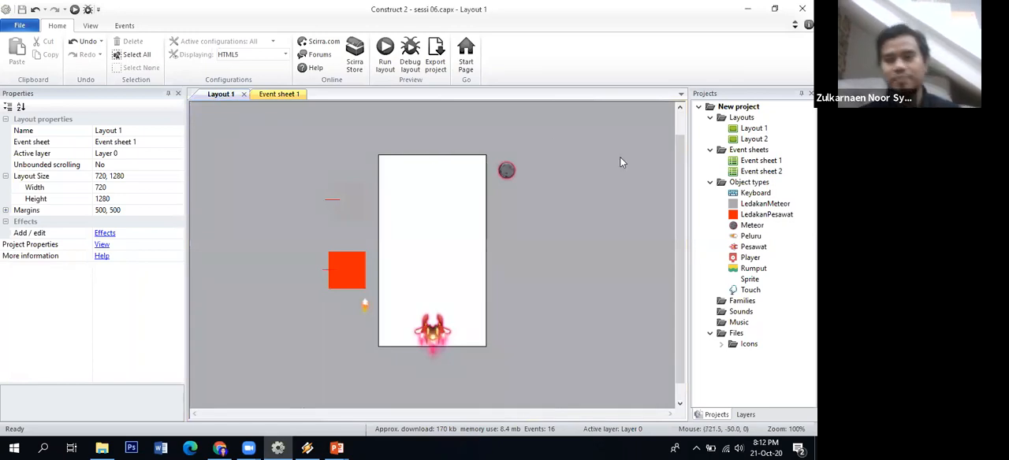
right_click(741, 315)
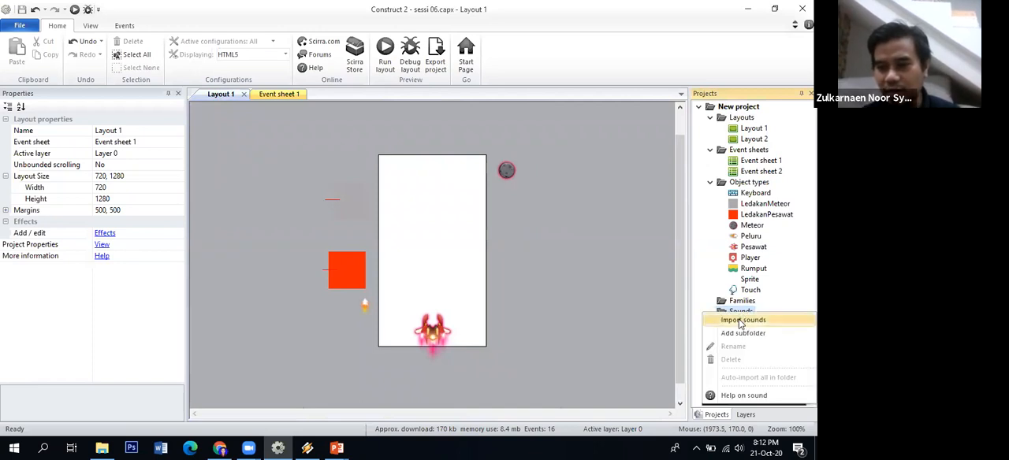
left_click(740, 322)
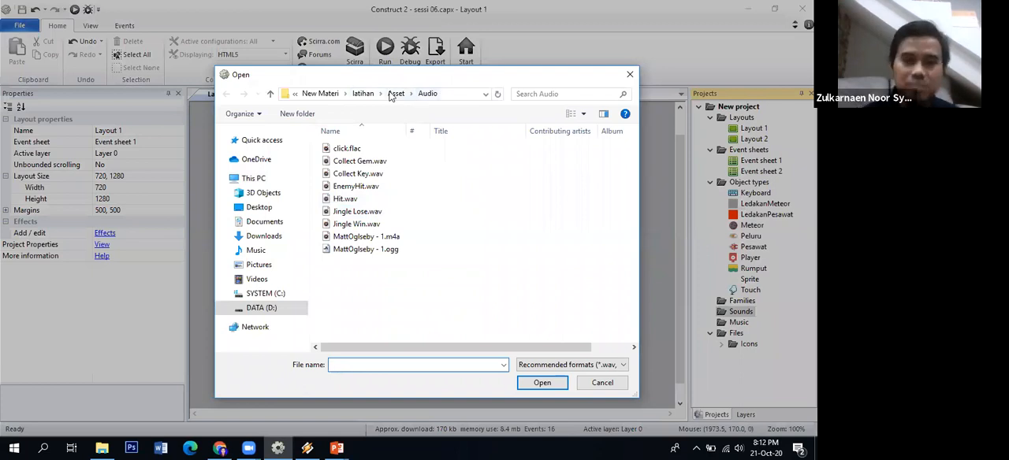
left_click(328, 96)
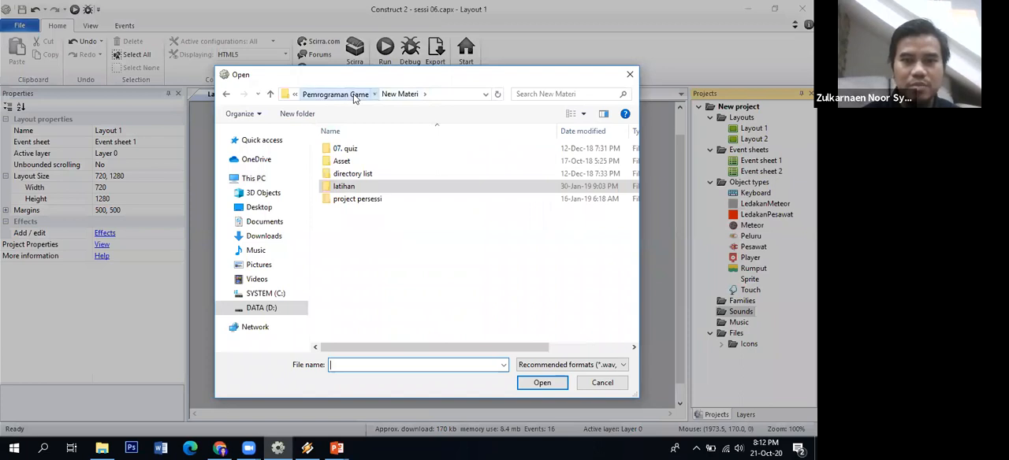
left_click(354, 96)
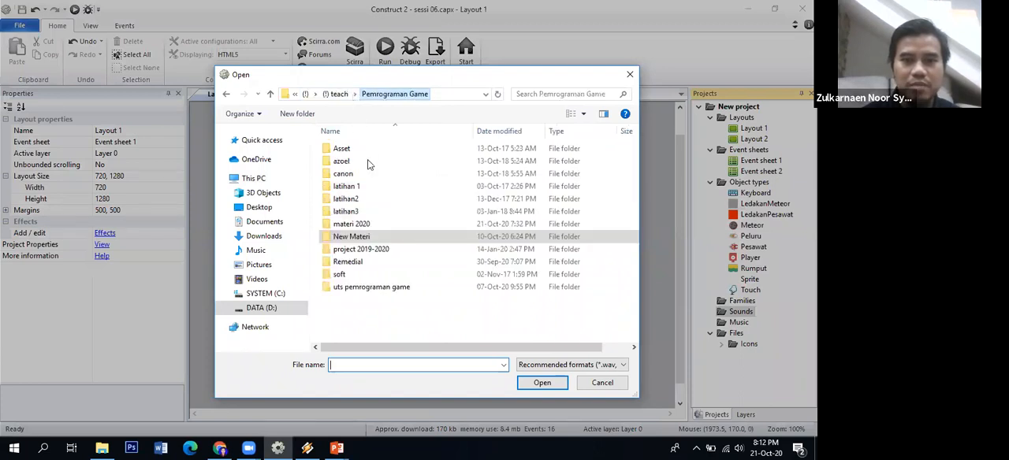
double_click(353, 225)
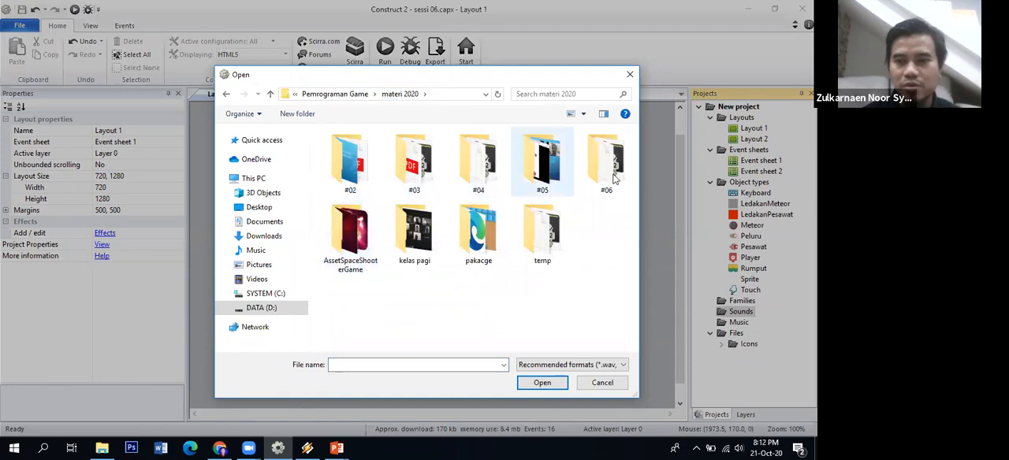
double_click(607, 165)
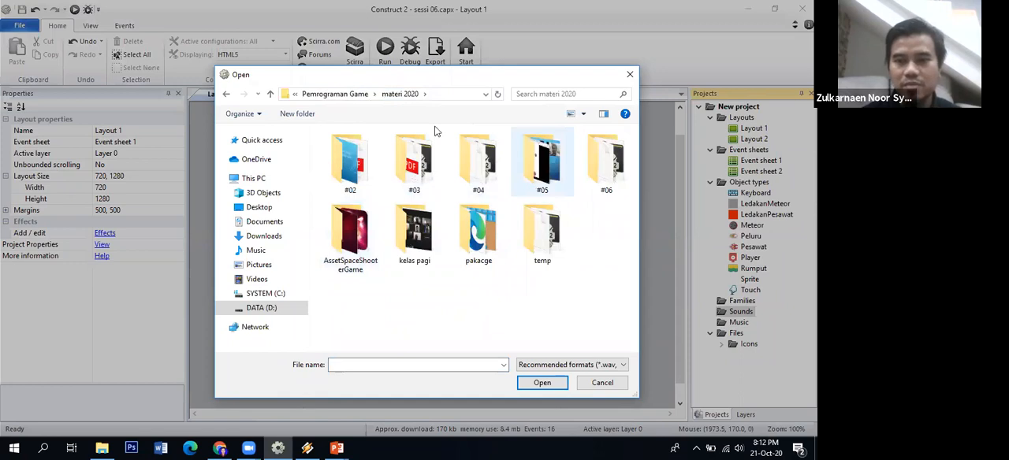
left_click(398, 96)
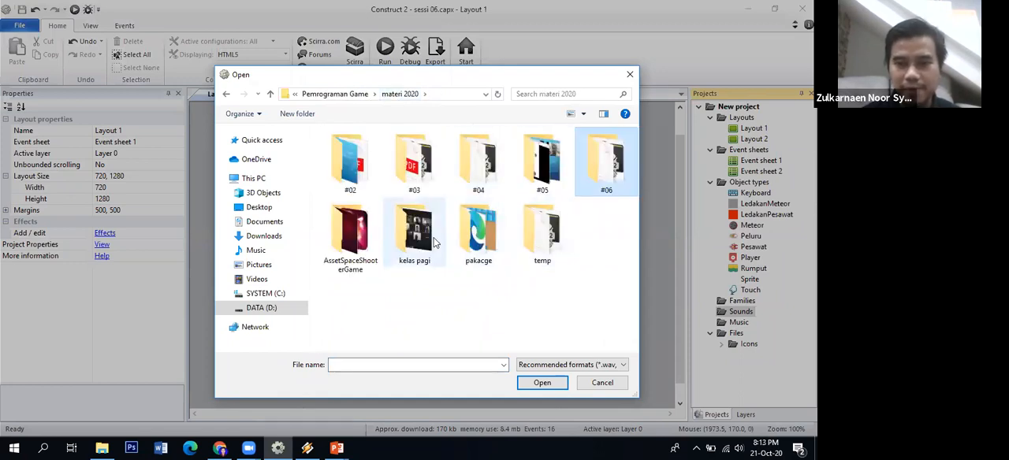
double_click(349, 266)
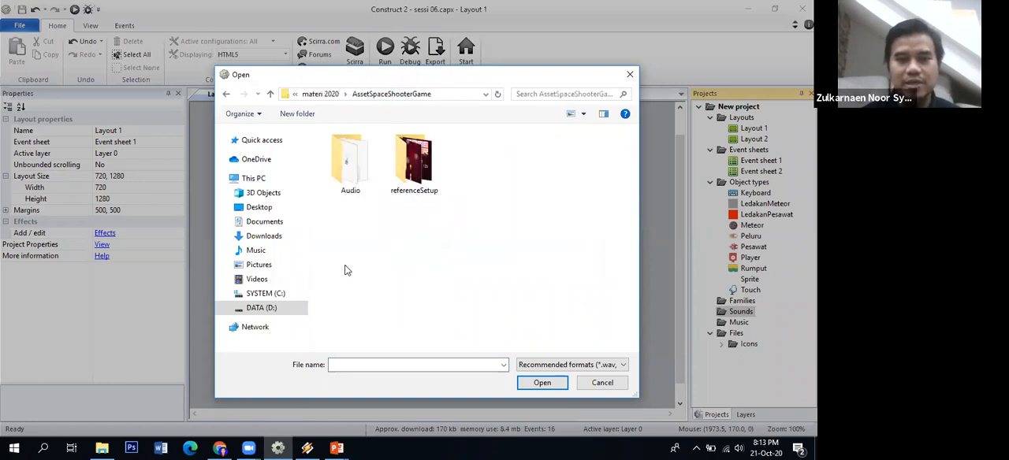
double_click(350, 162)
Import SoundDestroy.ogg and SoundPeluru.ogg together into the project at the 96 kbps encoding quality
left_click_drag(386, 170, 359, 150)
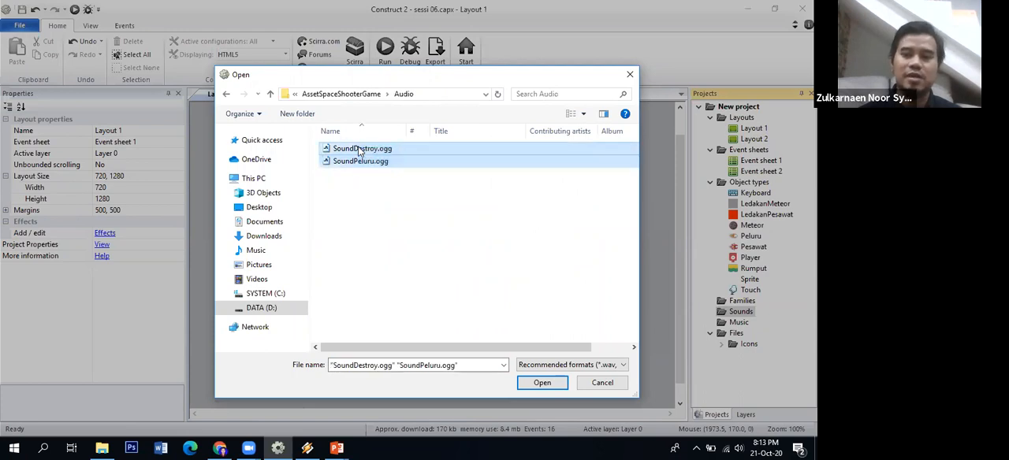
left_click(542, 383)
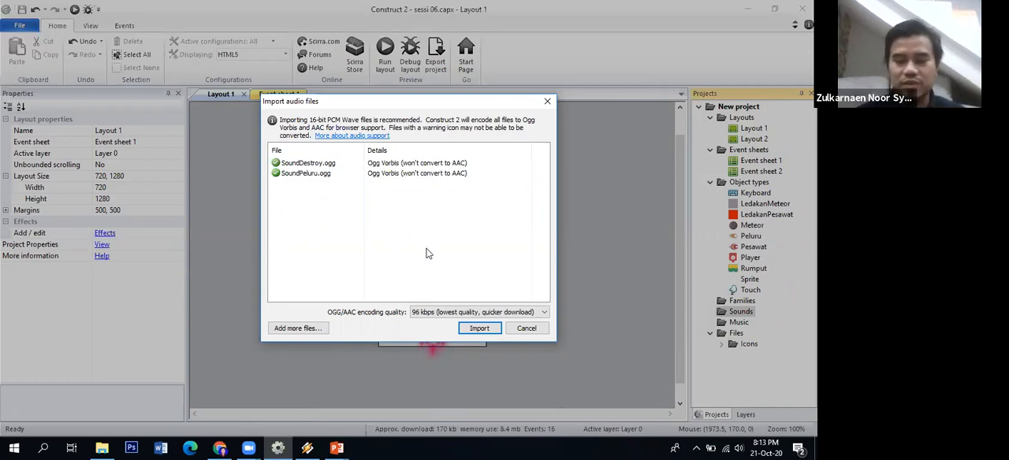
left_click(482, 329)
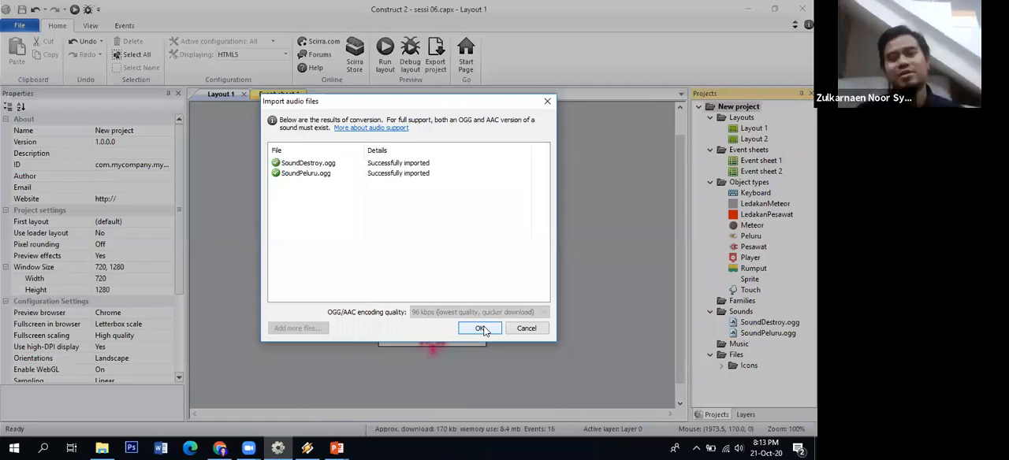
left_click(483, 328)
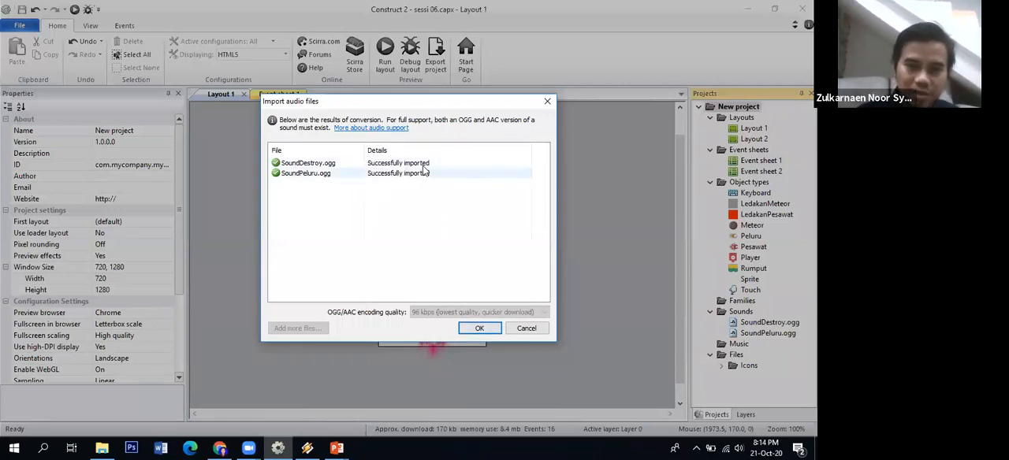
left_click(481, 328)
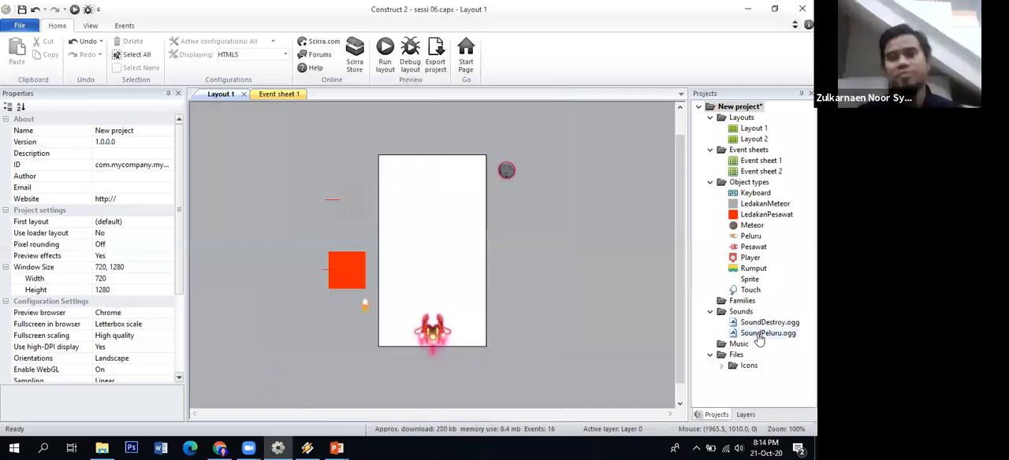
left_click(584, 282)
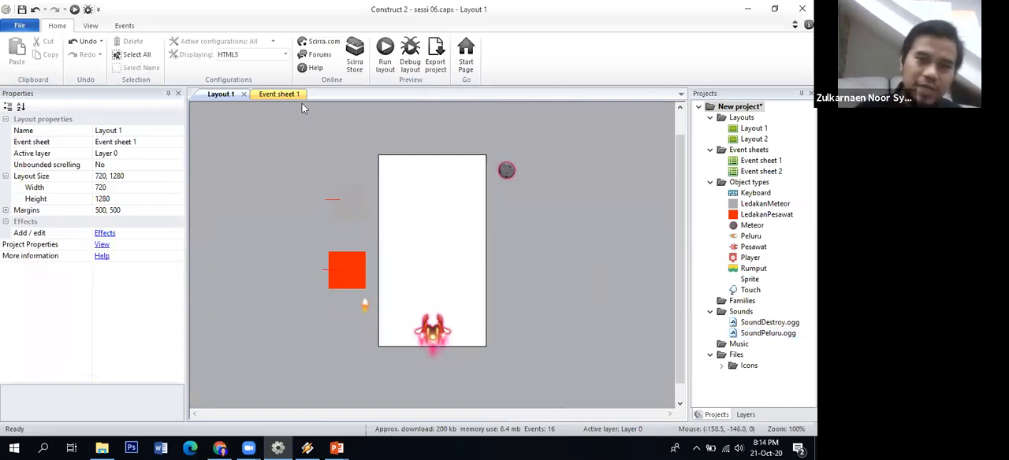
left_click(268, 96)
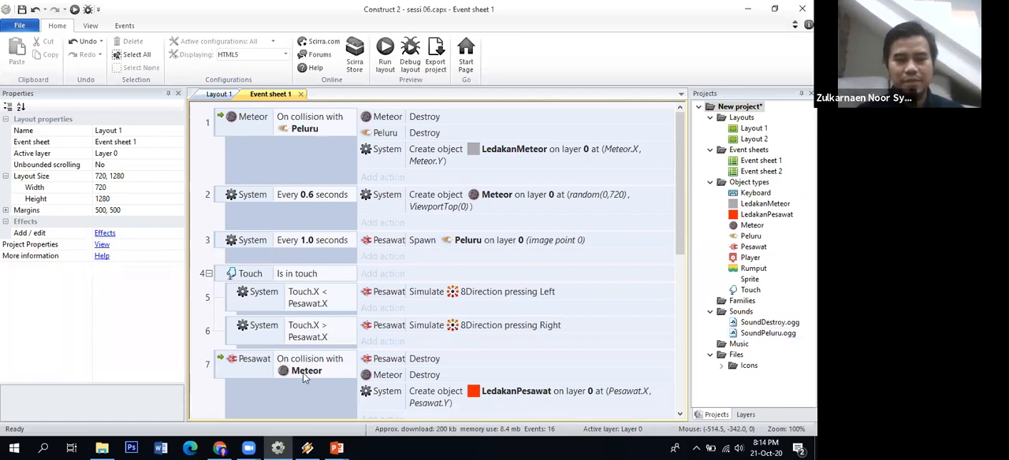
left_click(392, 178)
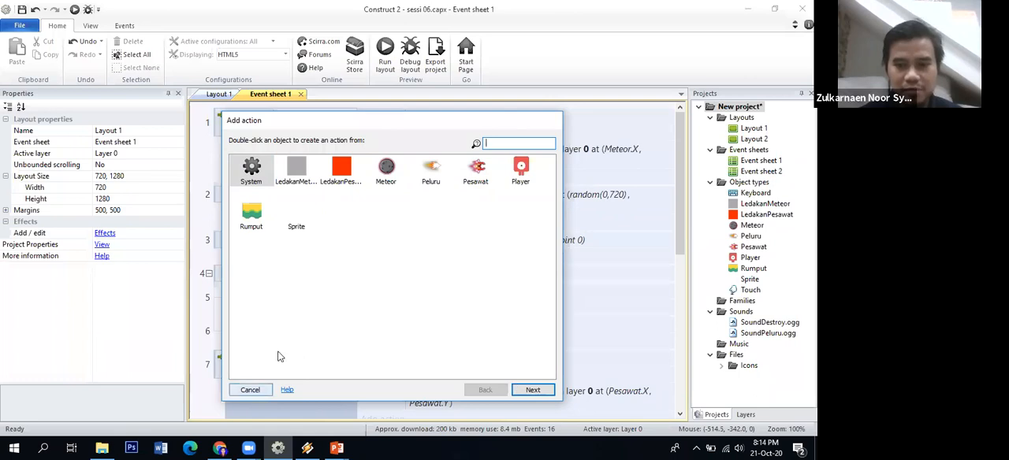
double_click(251, 169)
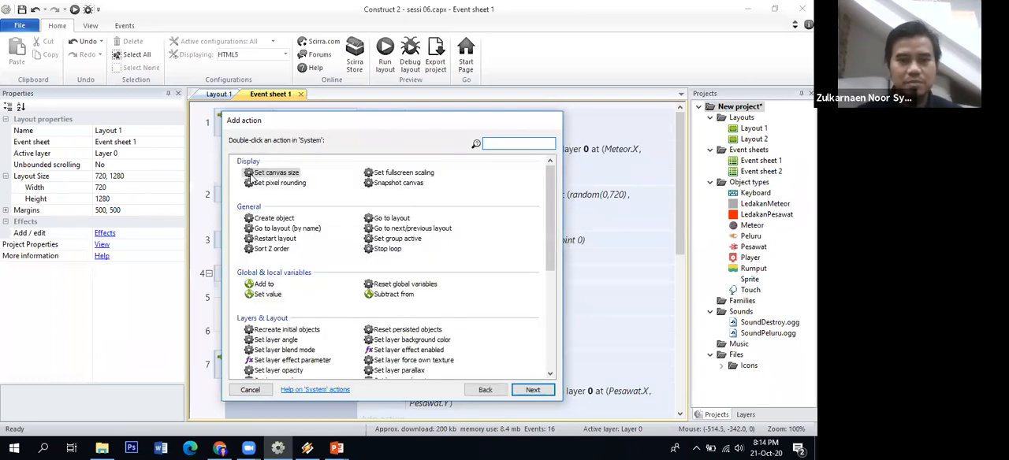
left_click_drag(547, 182, 539, 140)
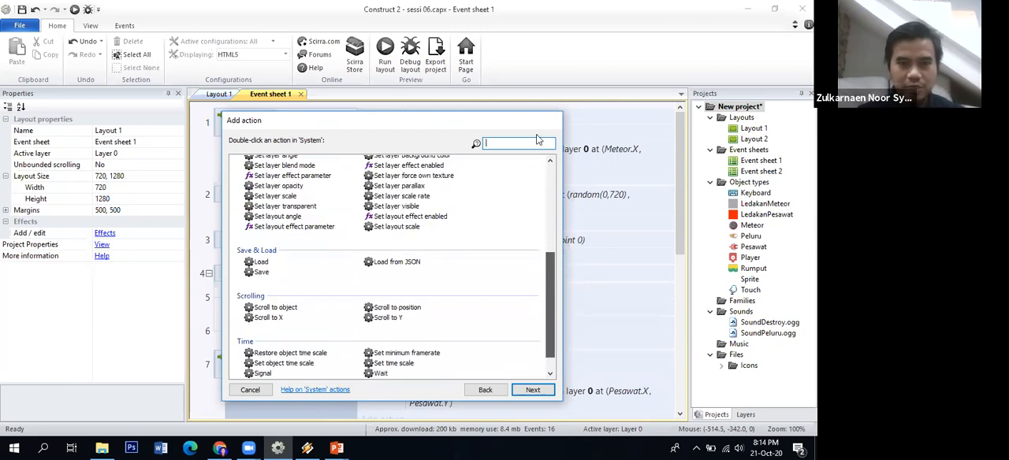
type("aud")
key("BackSpace")
key("BackSpace")
key("BackSpace")
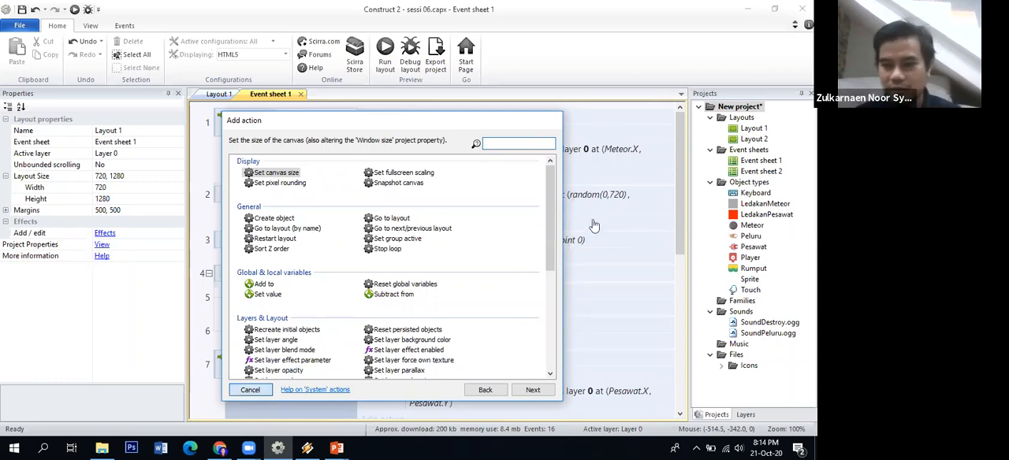
key("Escape")
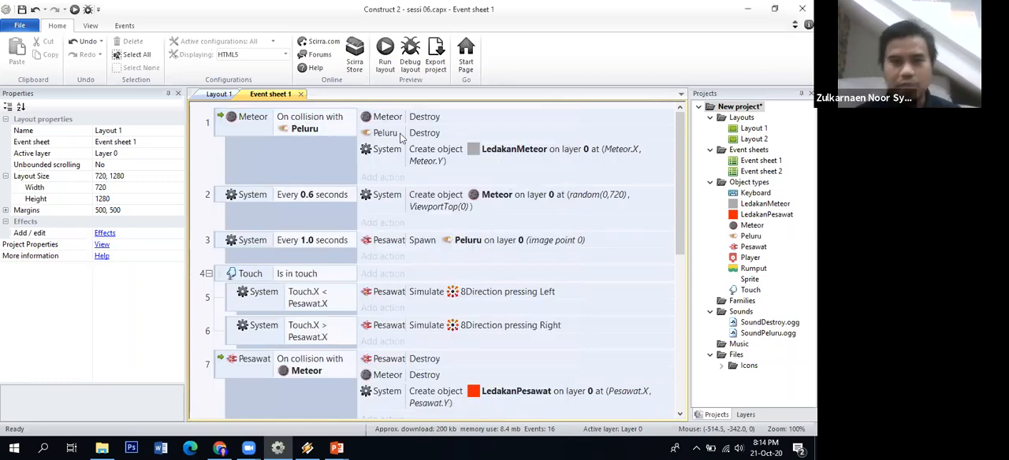
Insert an Audio object from the Media plugins into Layout 1, keeping the default name
left_click(215, 95)
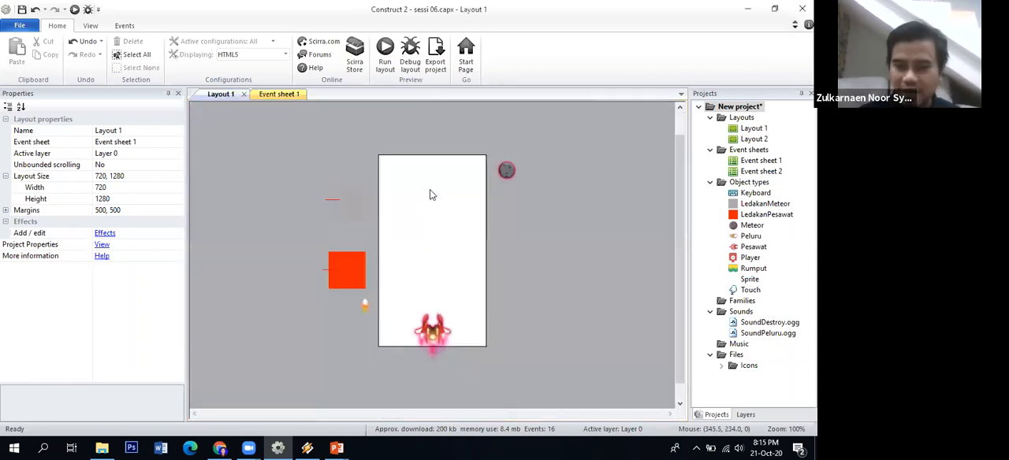
right_click(429, 195)
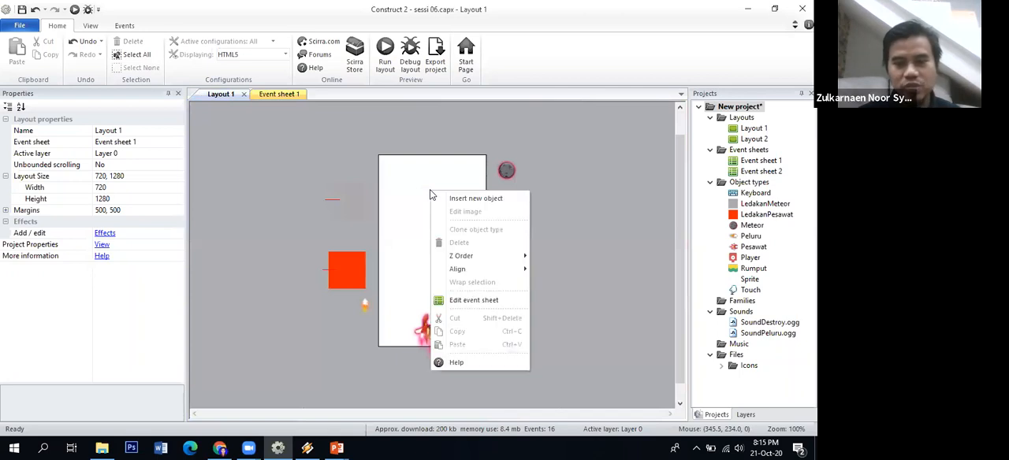
left_click(455, 200)
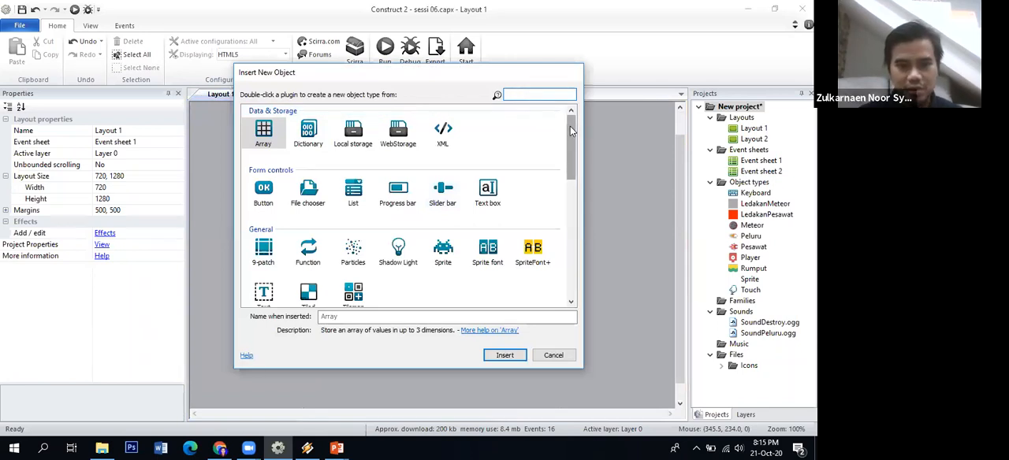
left_click_drag(570, 162, 571, 230)
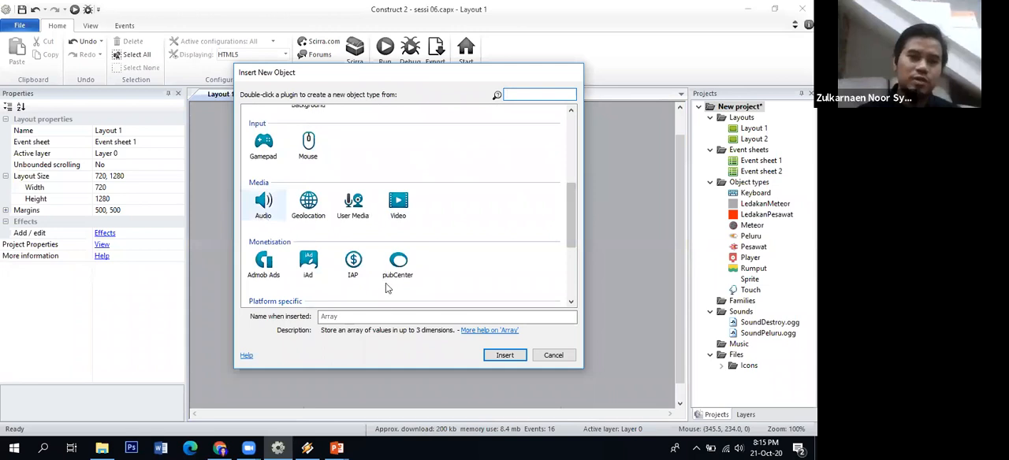
left_click(263, 205)
left_click(503, 356)
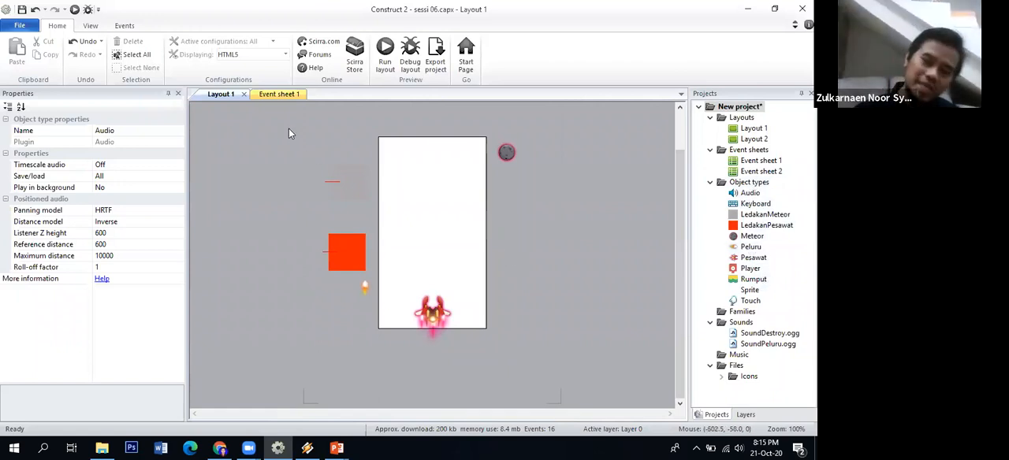
Add an Audio Play action to Meteor's collision with Peluru, using SoundDestroy, not looping, at volume 0
left_click(281, 94)
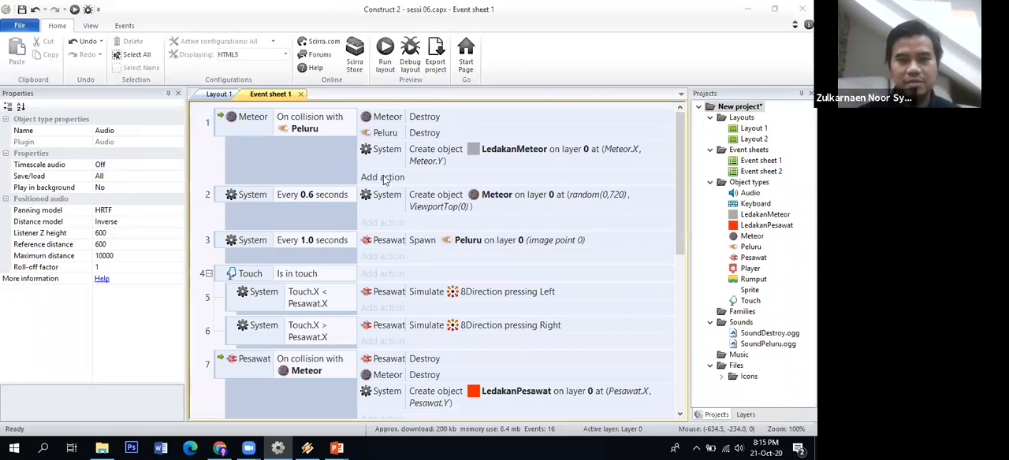
left_click(384, 178)
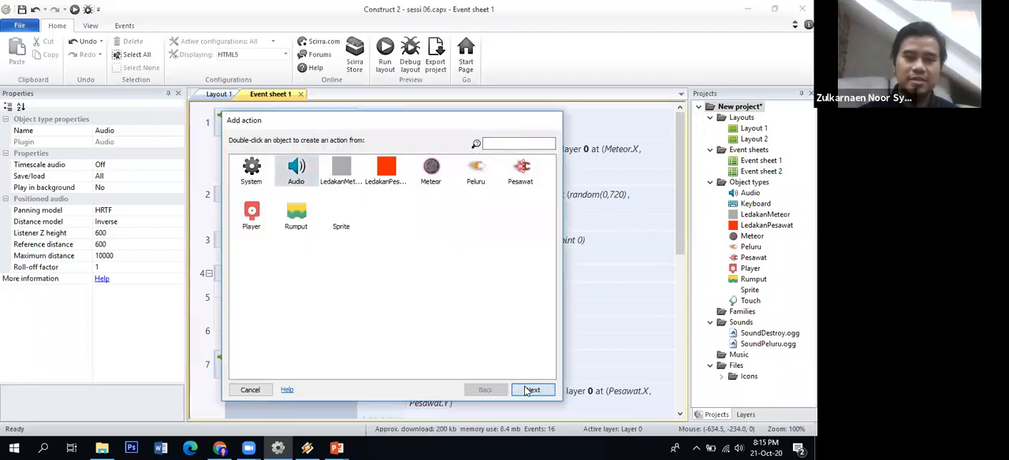
left_click(529, 390)
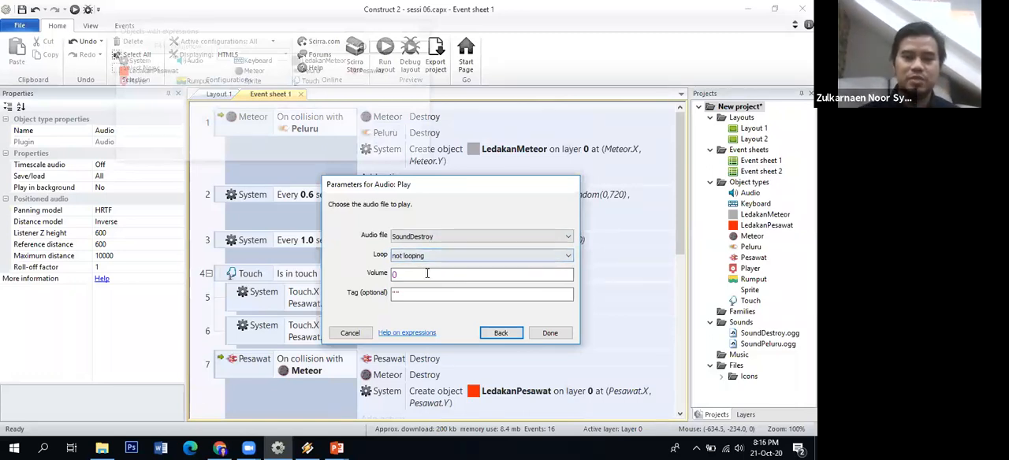
left_click(496, 235)
left_click(497, 234)
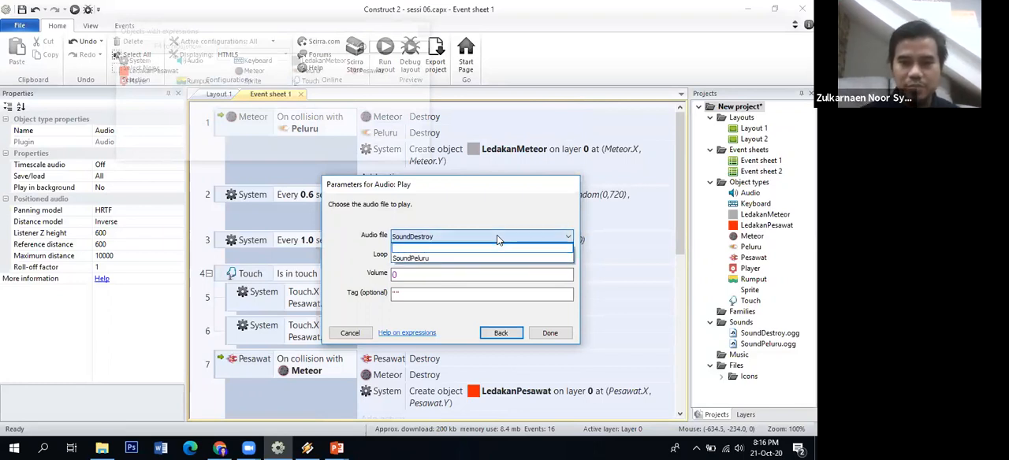
left_click(539, 335)
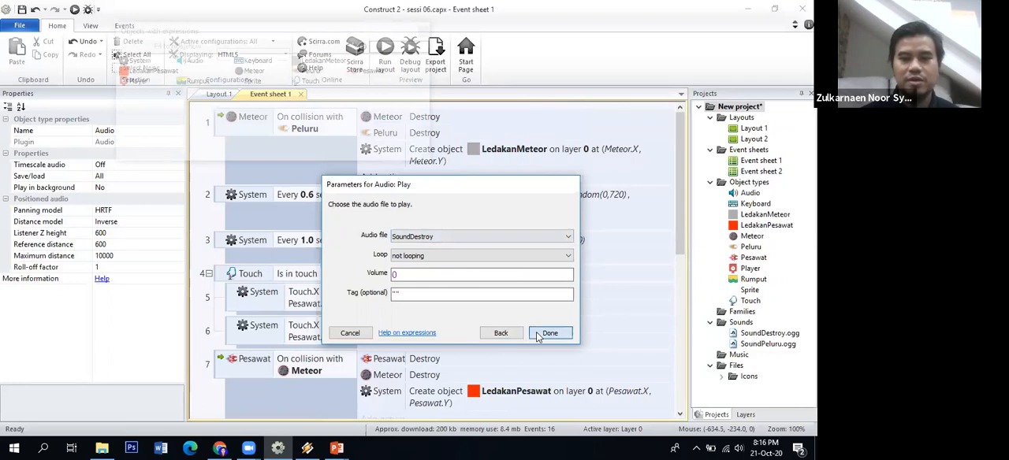
Save the project and run the layout, moving the ship and shooting meteors to test the explosion sound
left_click(22, 10)
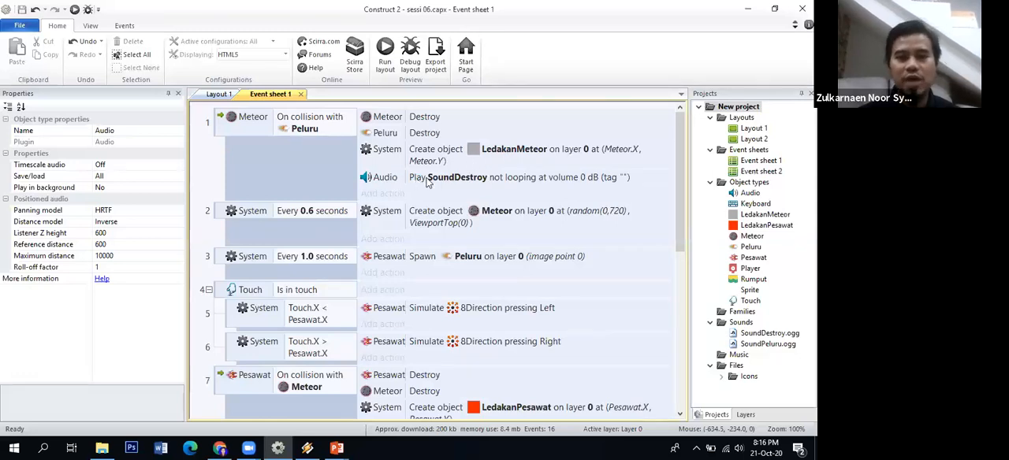
left_click(384, 66)
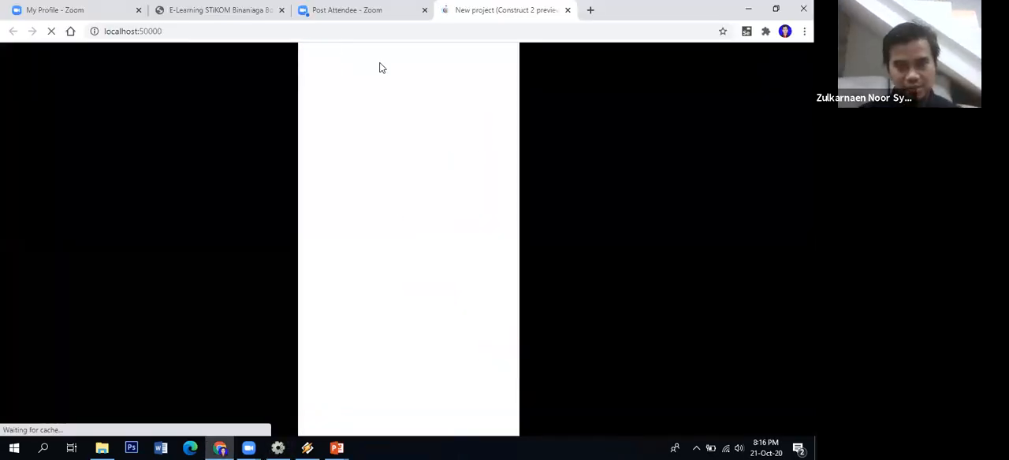
key("Left")
key("Right")
key("space")
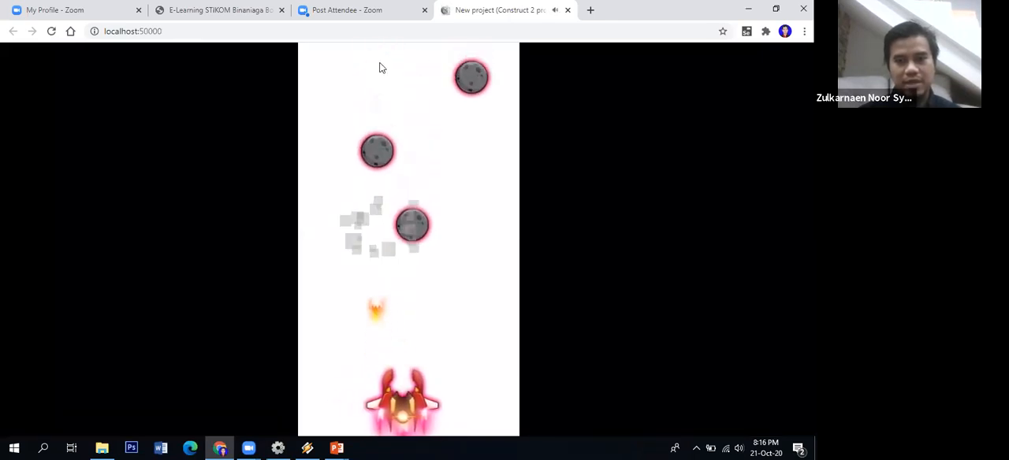
key("Left")
key("space")
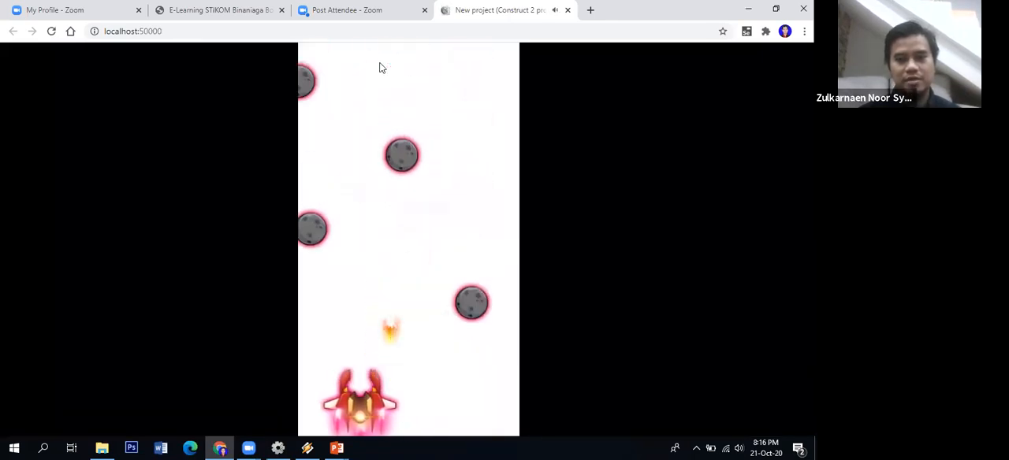
Keep steering the ship sideways in the running preview to check the explosion sound on more meteors
key("Right")
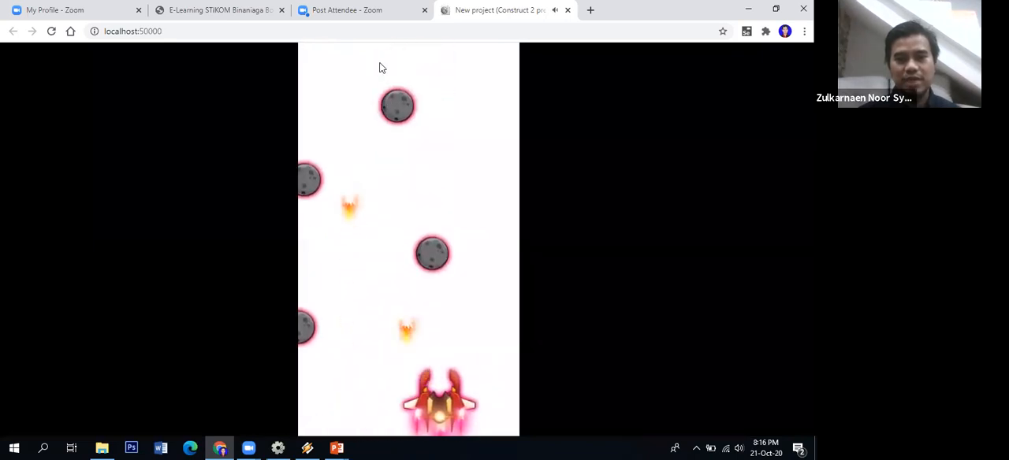
key("Left")
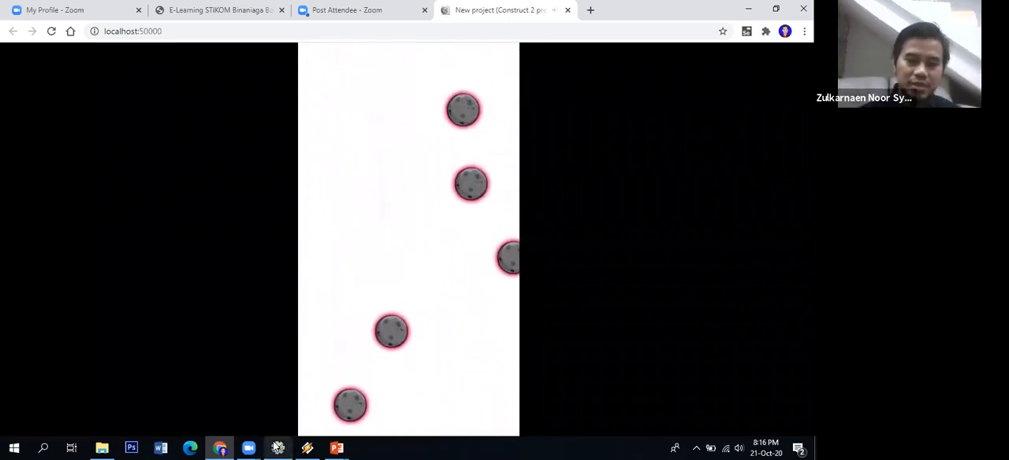
Switch back to Construct 2 and add an Audio Play action to Pesawat's collision with Meteor, using SoundDestroy, not looping, at volume 0
mouse_move(277, 447)
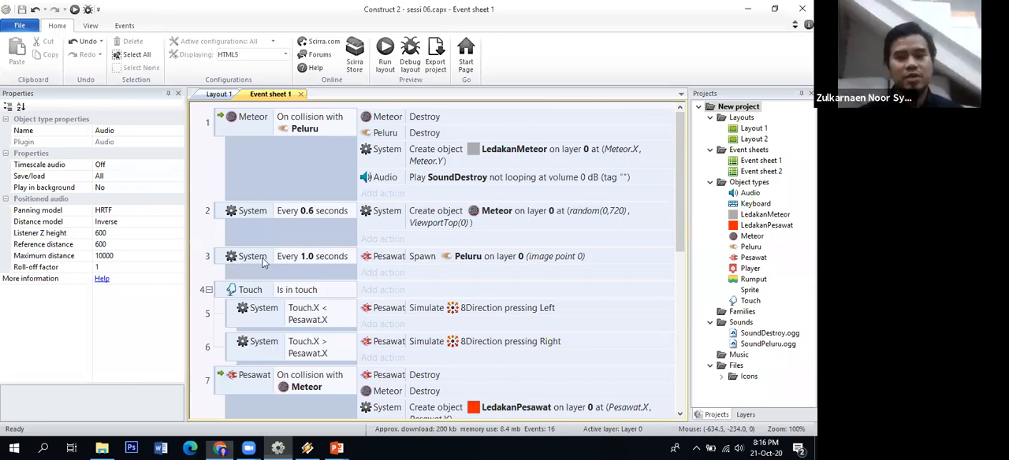
scroll(296, 257, "down", 3)
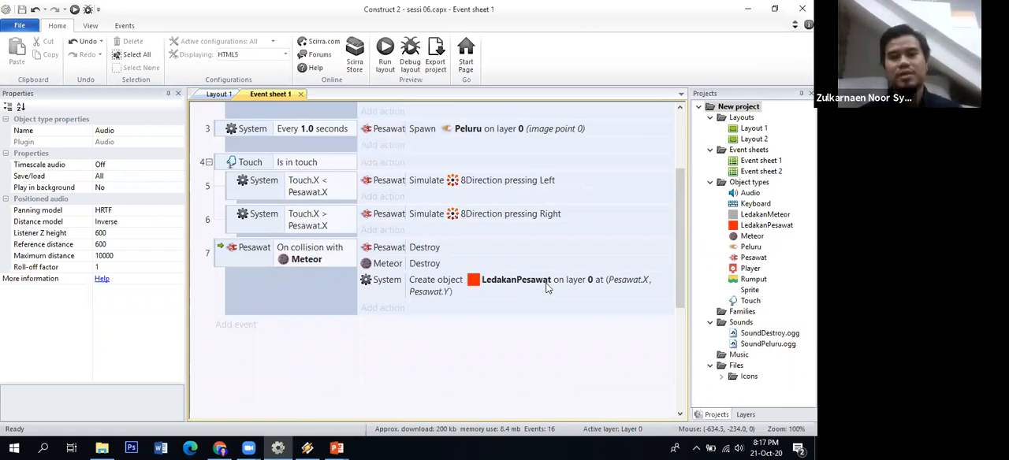
left_click(384, 308)
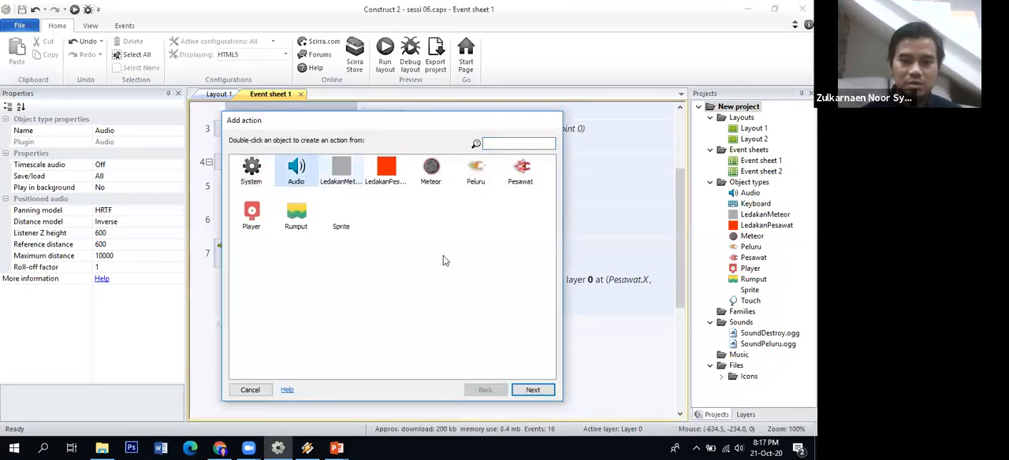
left_click(532, 391)
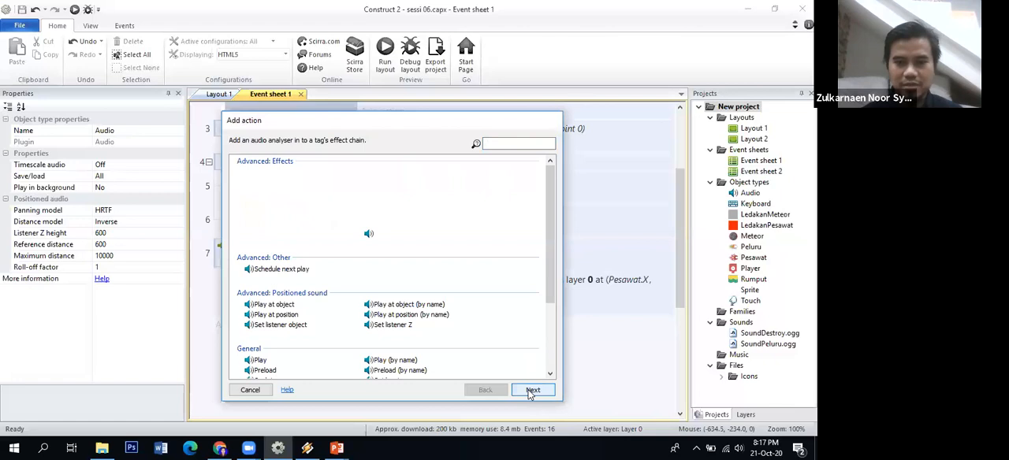
scroll(548, 251, "down", 2)
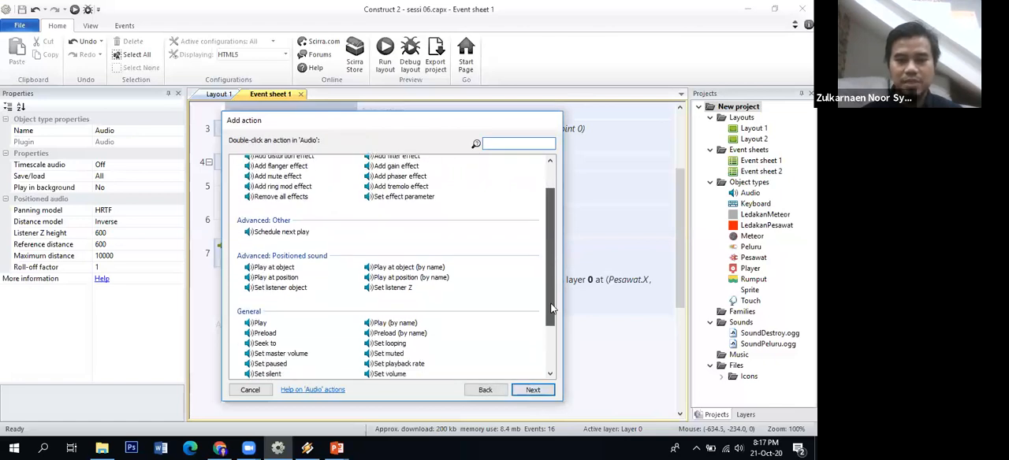
scroll(551, 309, "down", 2)
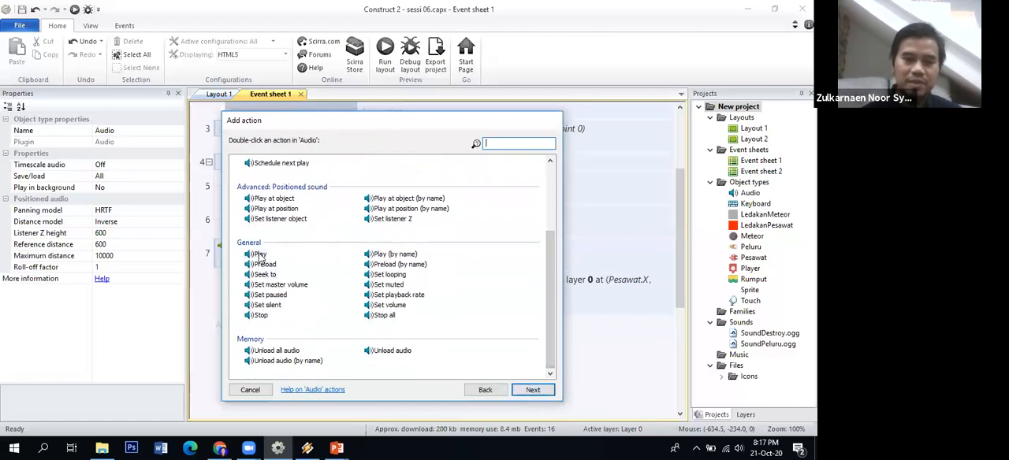
left_click(260, 254)
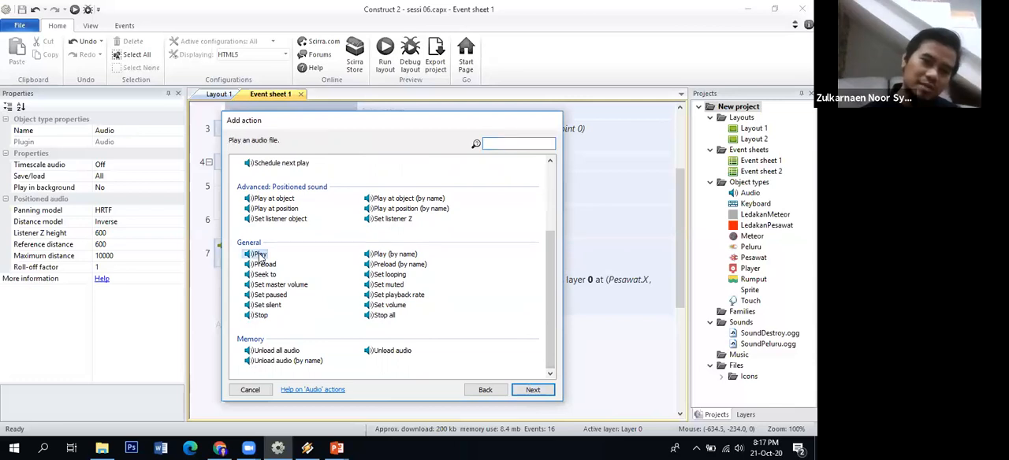
left_click(524, 389)
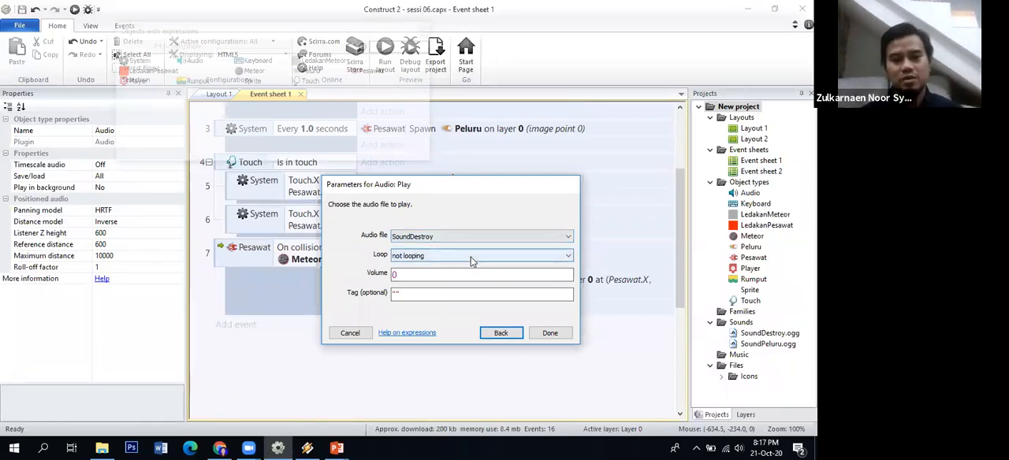
left_click(471, 261)
left_click(471, 260)
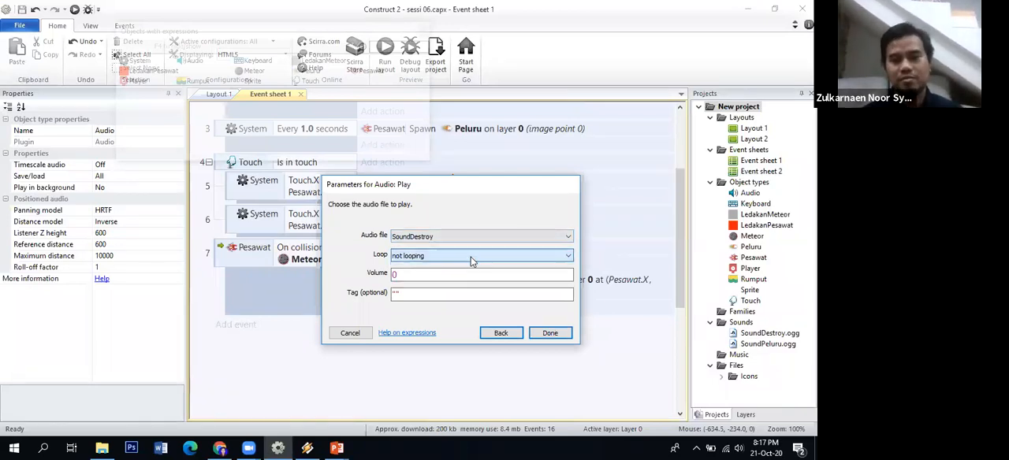
left_click(450, 276)
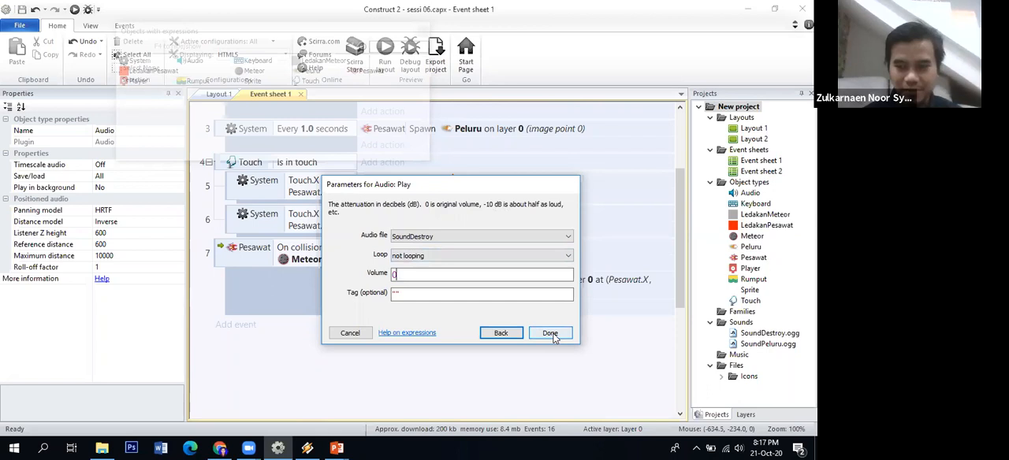
left_click(551, 334)
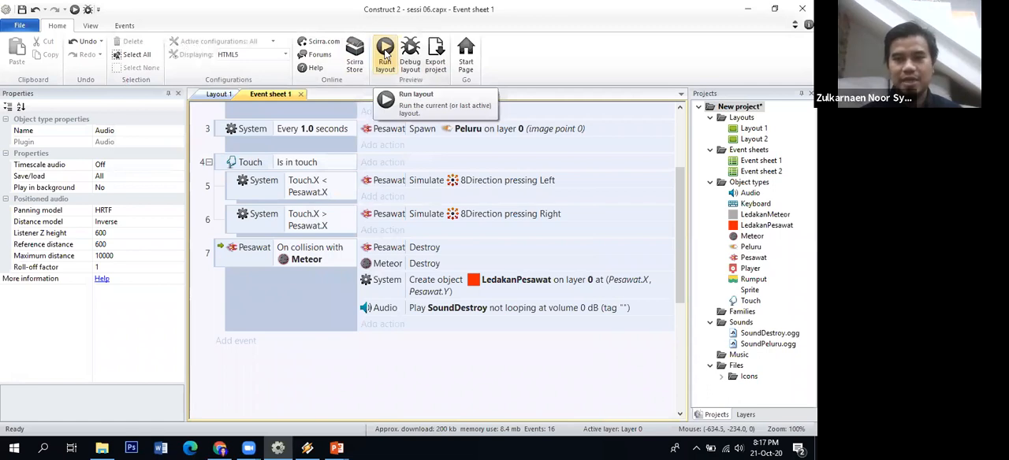
Run the layout and steer the ship among the meteors to test the sound of the ship's explosion
left_click(385, 53)
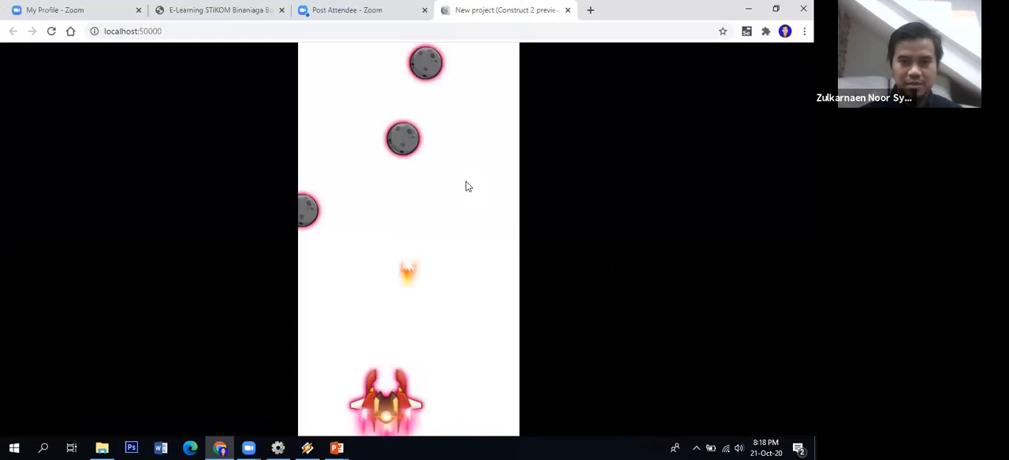
key("Left")
key("Right")
key("Left")
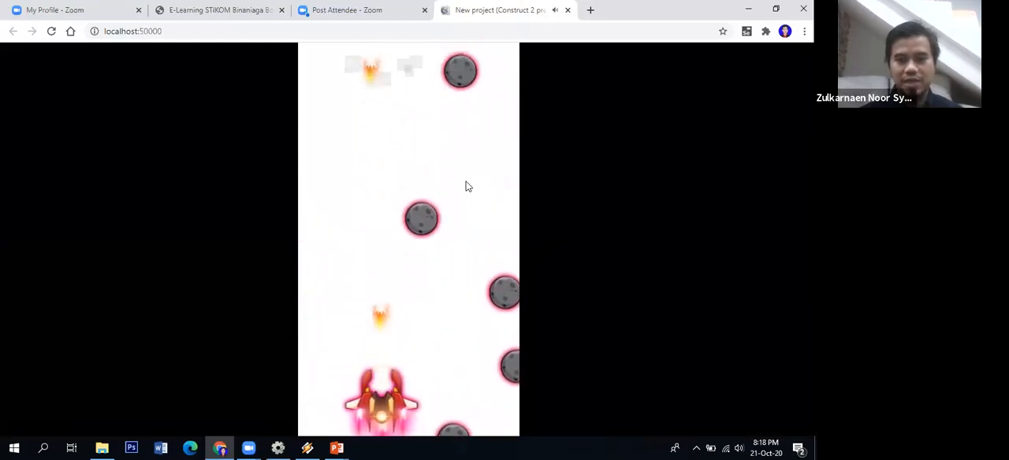
key("Right")
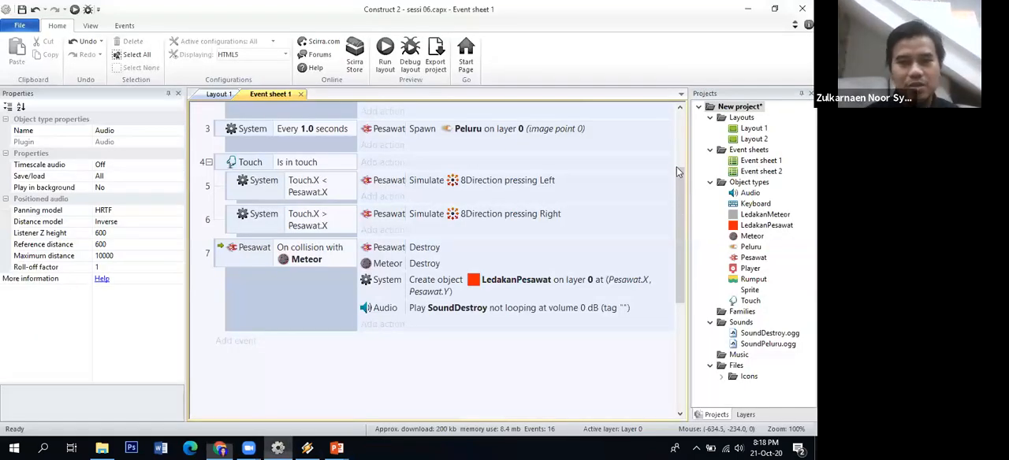
Add an Audio Play action to the Every 1.0 seconds event, using SoundPeluru, not looping, at volume 0, and save the project
scroll(678, 161, "up", 3)
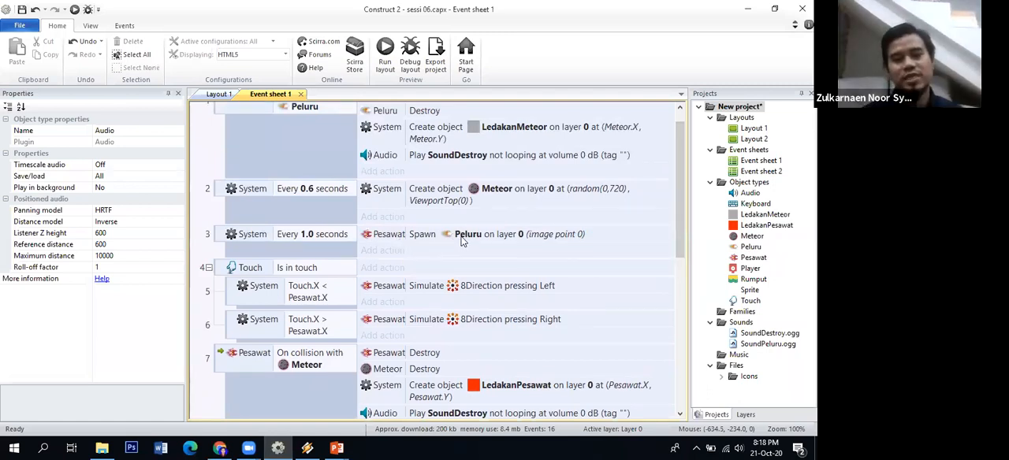
mouse_move(337, 448)
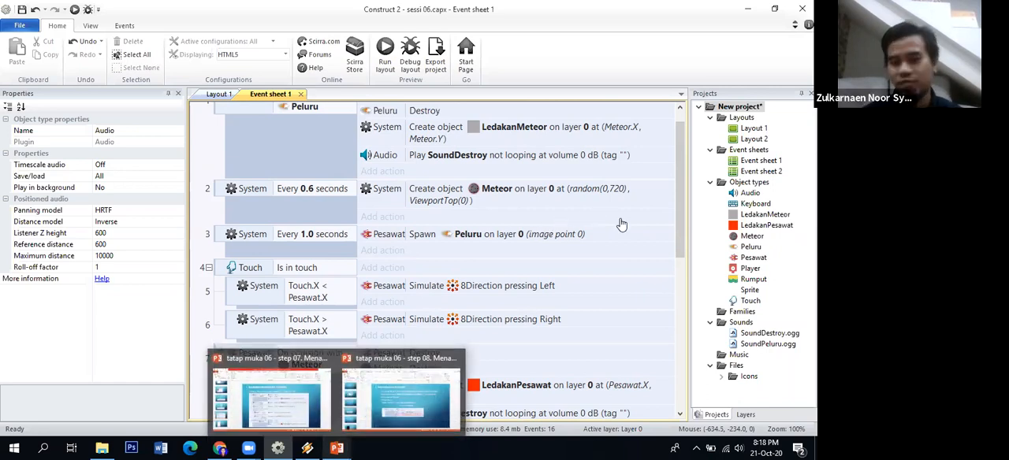
left_click(382, 250)
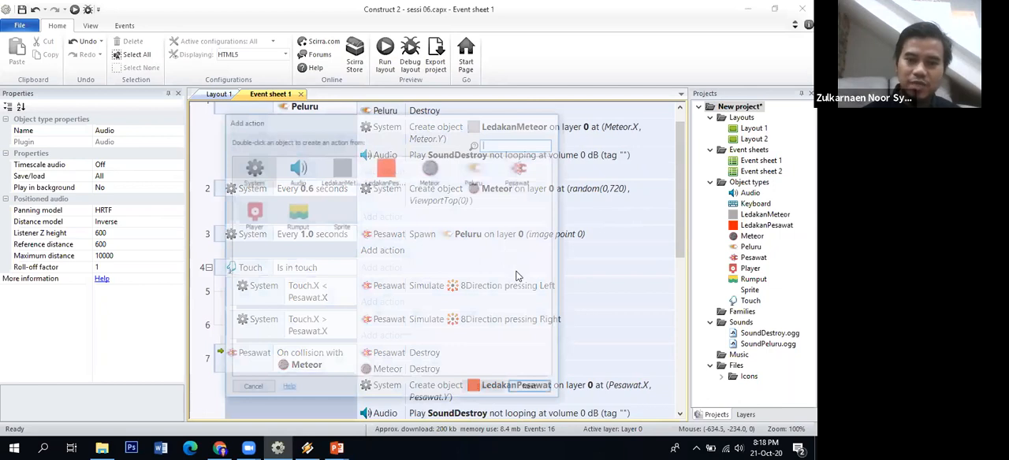
left_click(250, 390)
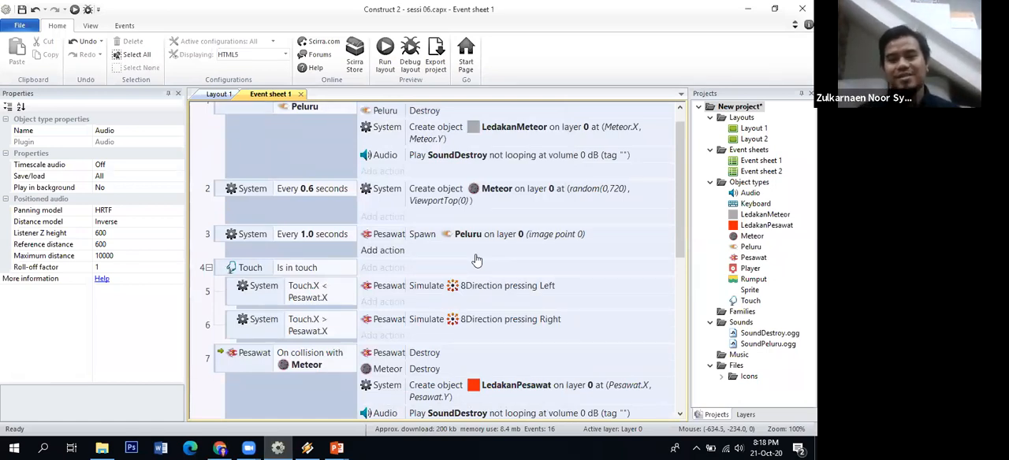
left_click(383, 250)
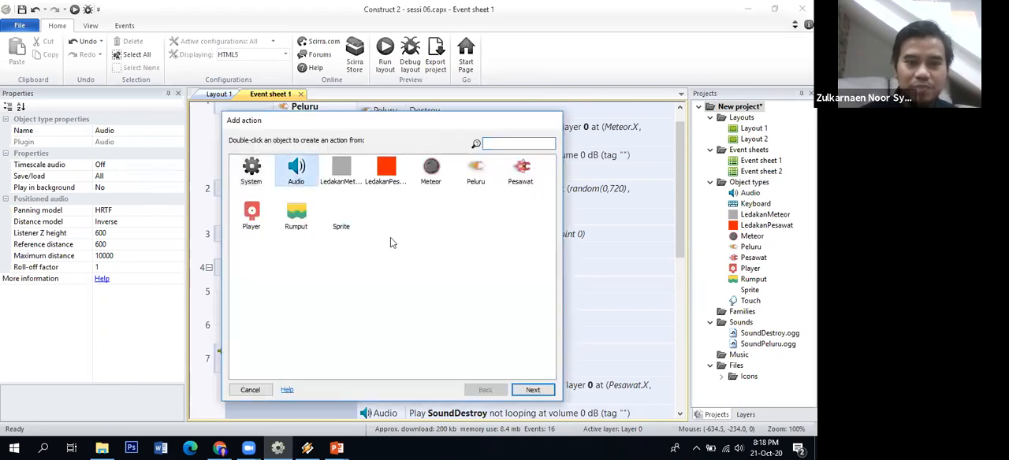
left_click(524, 391)
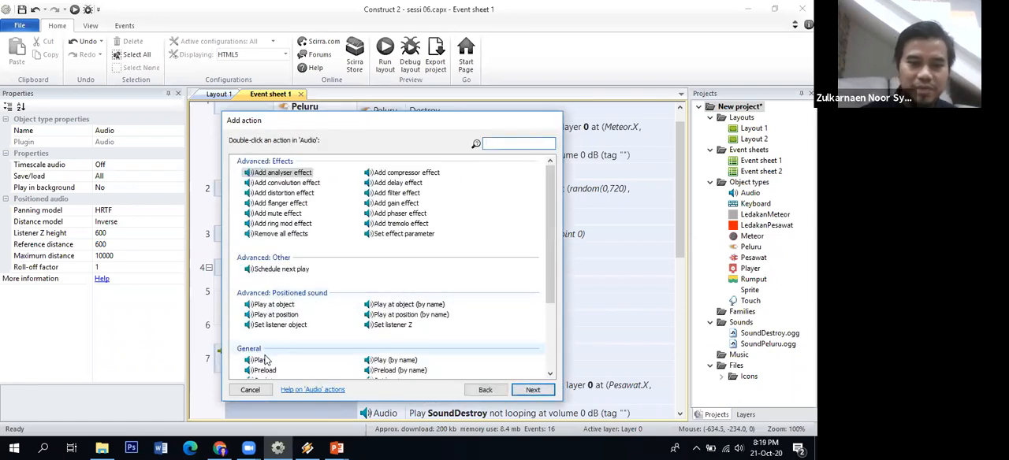
left_click(261, 360)
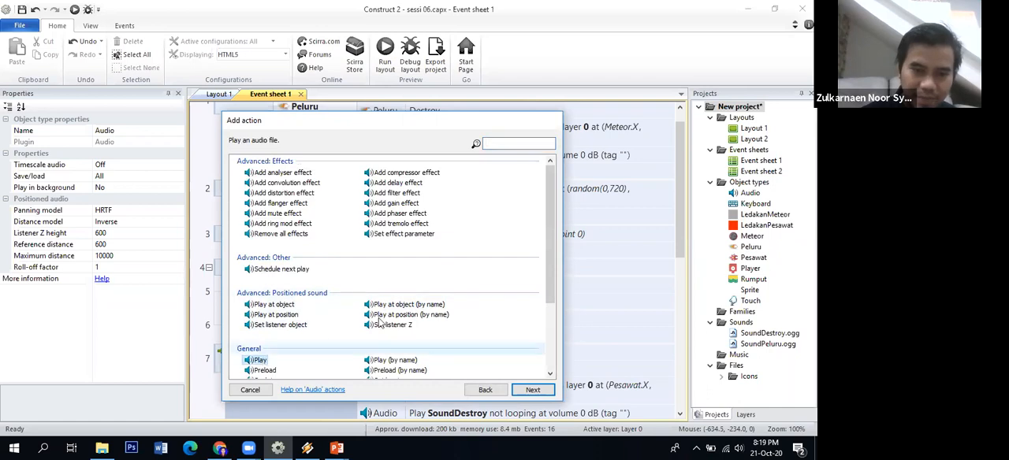
left_click_drag(550, 281, 549, 315)
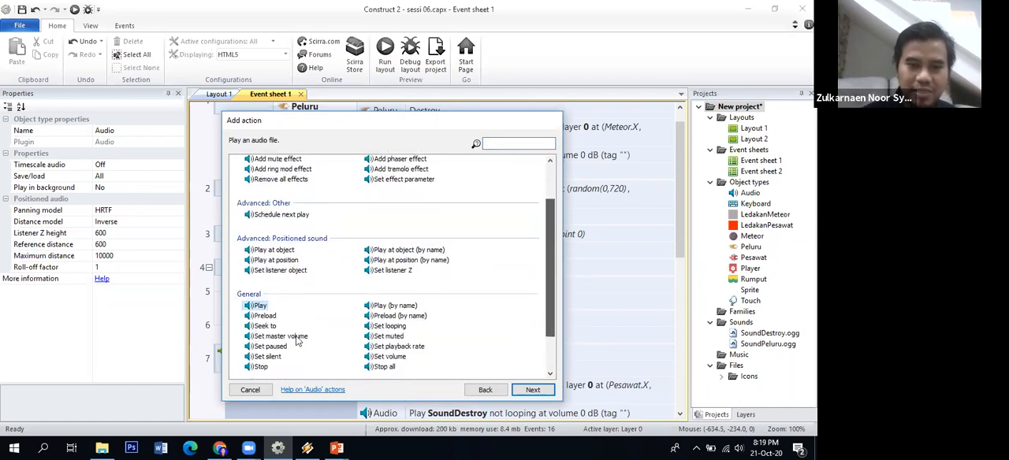
left_click(542, 389)
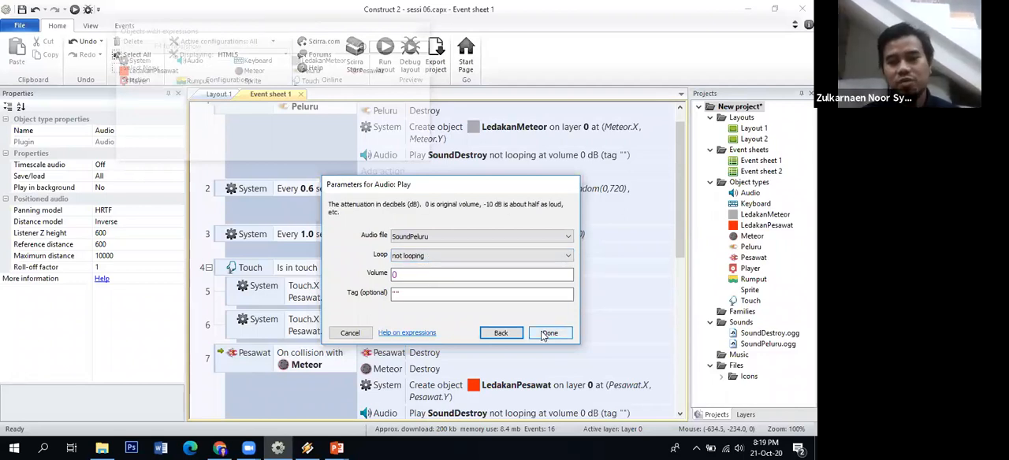
key("Escape")
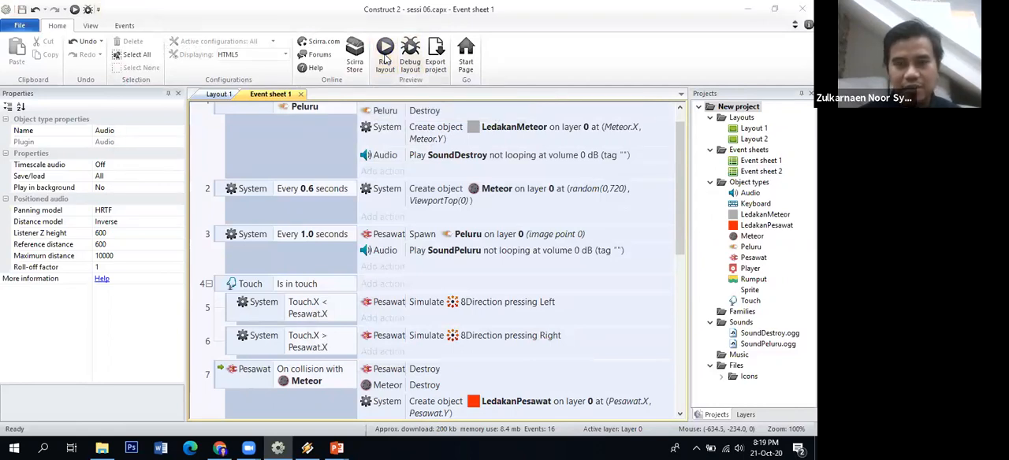
Run the layout and move the ship sideways while it fires to test the bullet and explosion sounds together
left_click(385, 60)
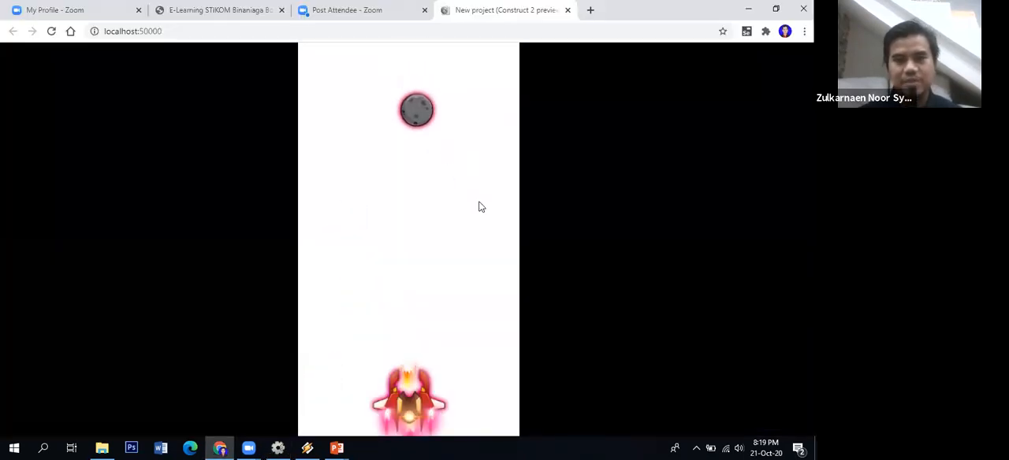
key("Left")
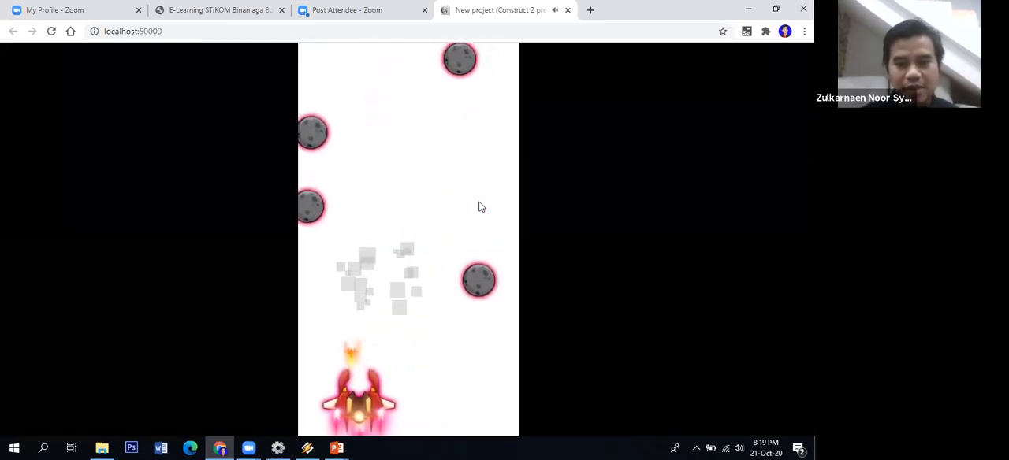
key("Right")
key("Left")
key("Right")
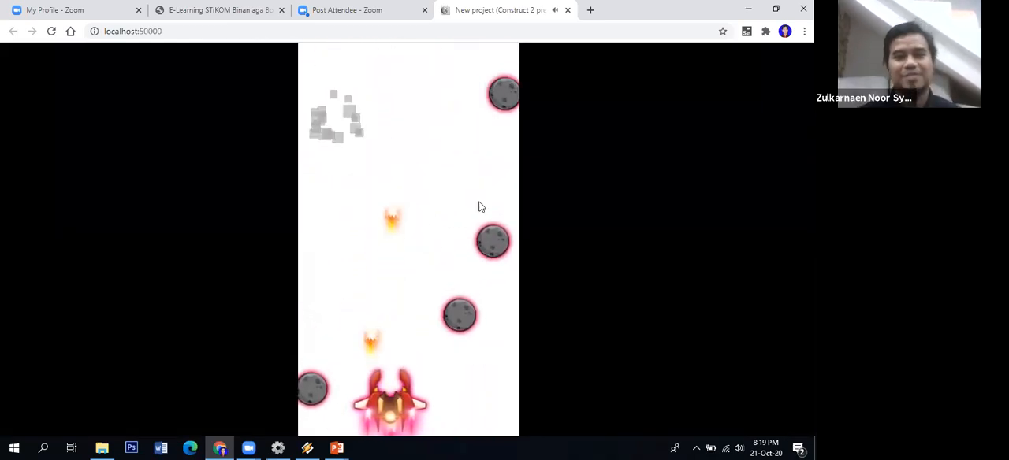
key("Left")
key("Left")
key("Right")
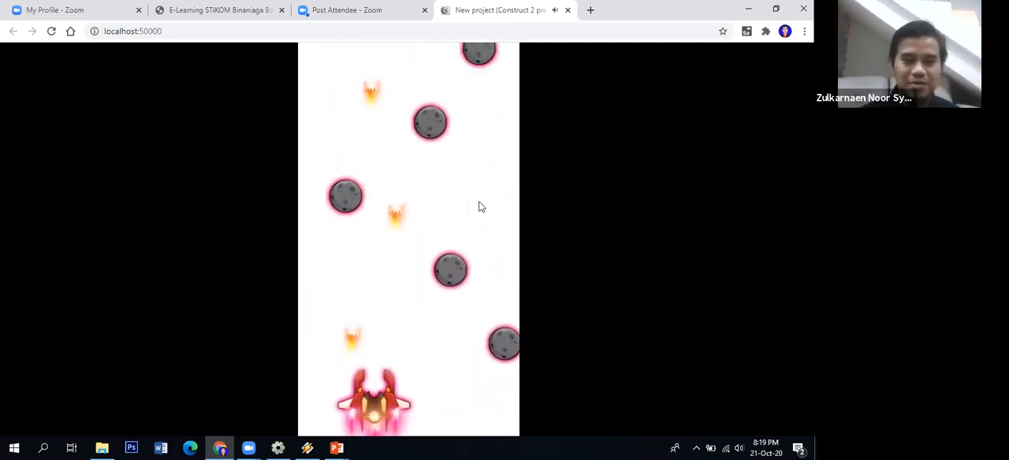
key("Left")
key("Left")
key("Right")
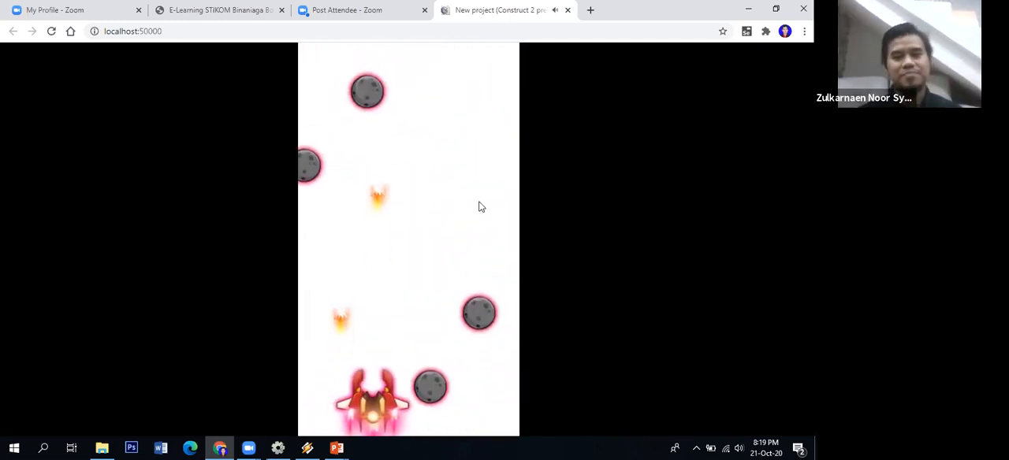
key("Left")
key("Right")
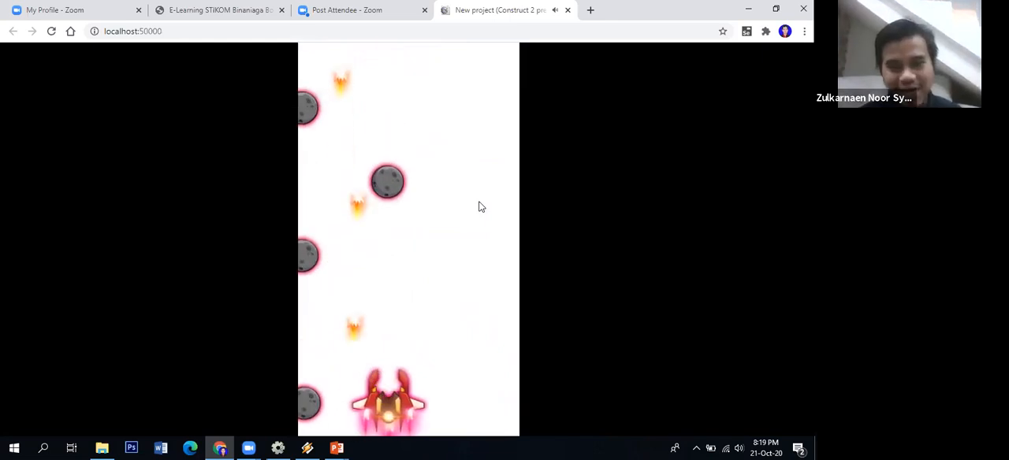
key("Right")
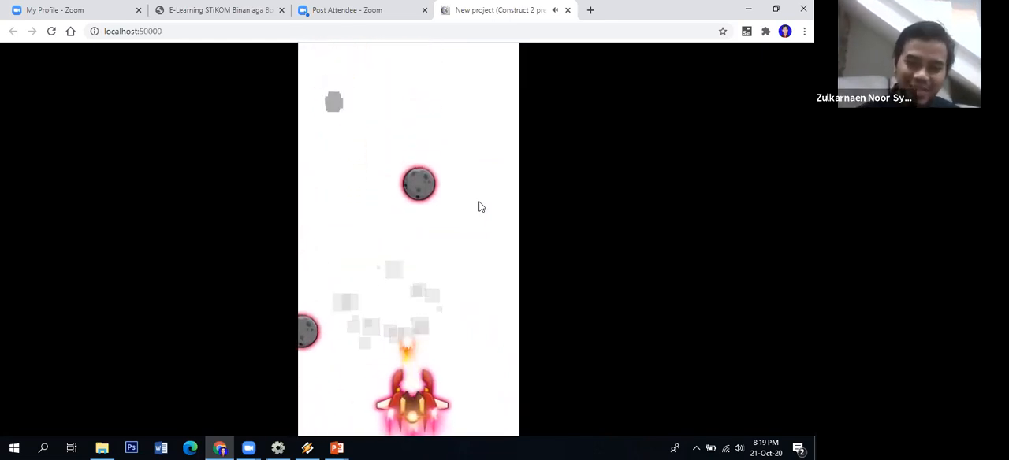
key("Left")
key("Left")
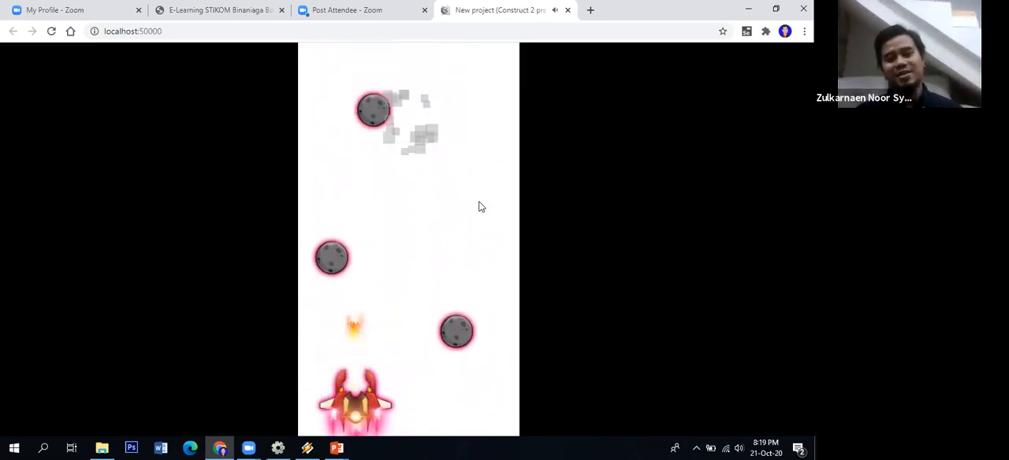
key("Right")
key("Right")
key("Left")
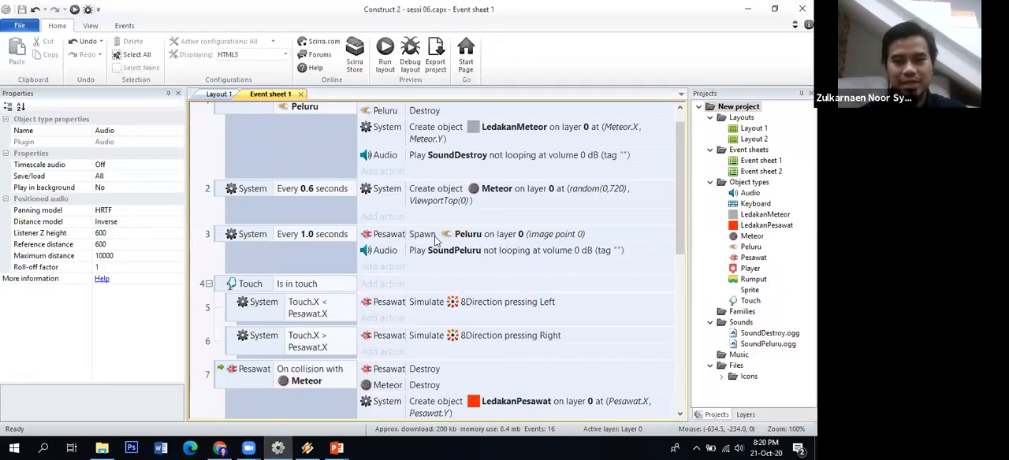
Switch to the PowerPoint presentation on adding sound and review slides 4 and 5 on the meteor and ship explosion sounds
left_click(221, 448)
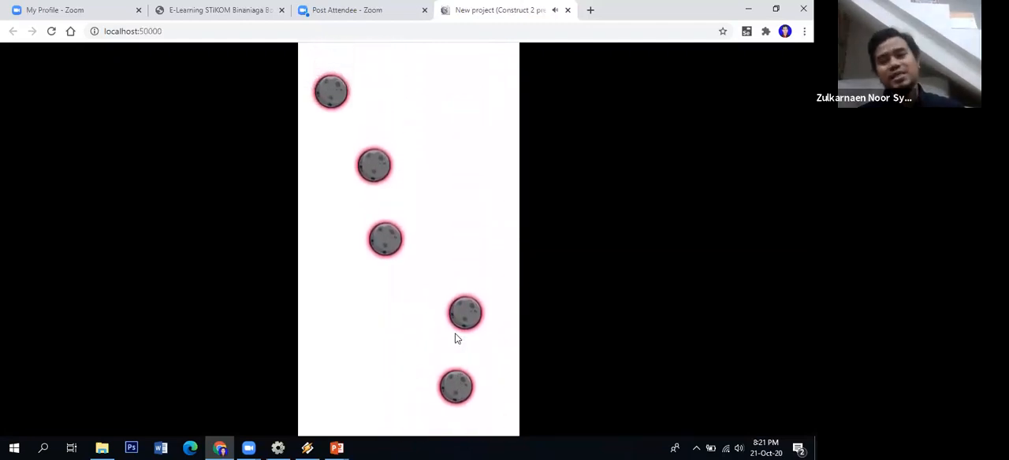
left_click(336, 448)
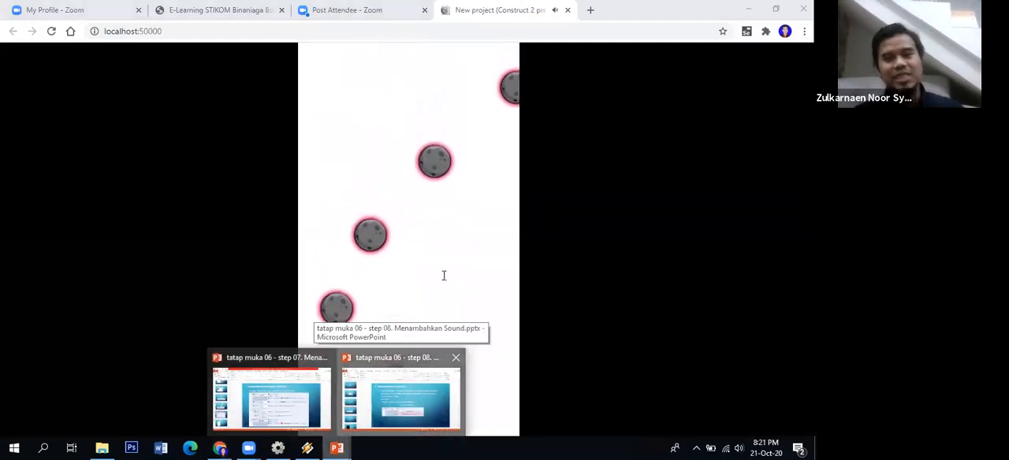
left_click(405, 360)
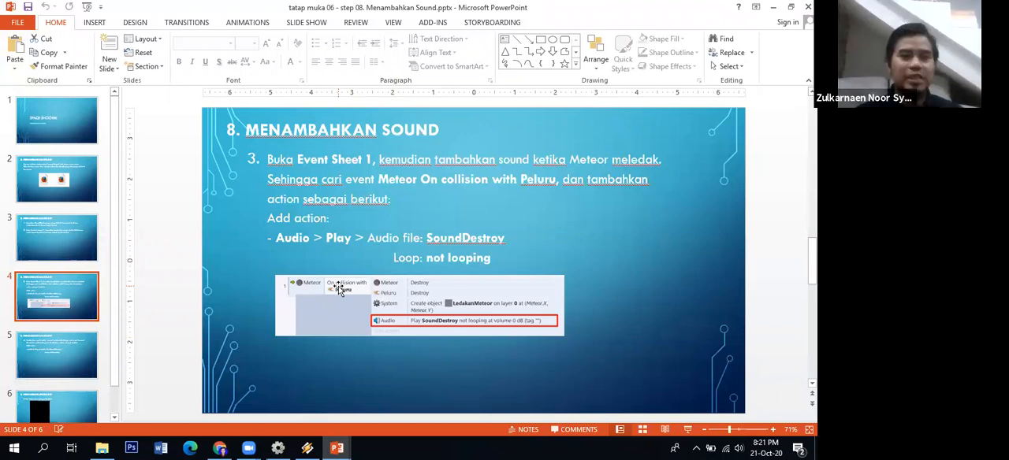
left_click(63, 339)
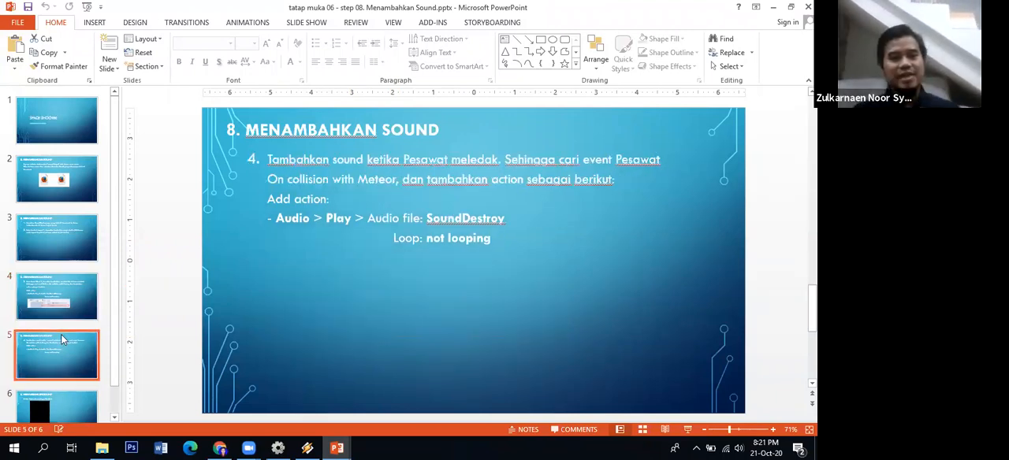
key("Up")
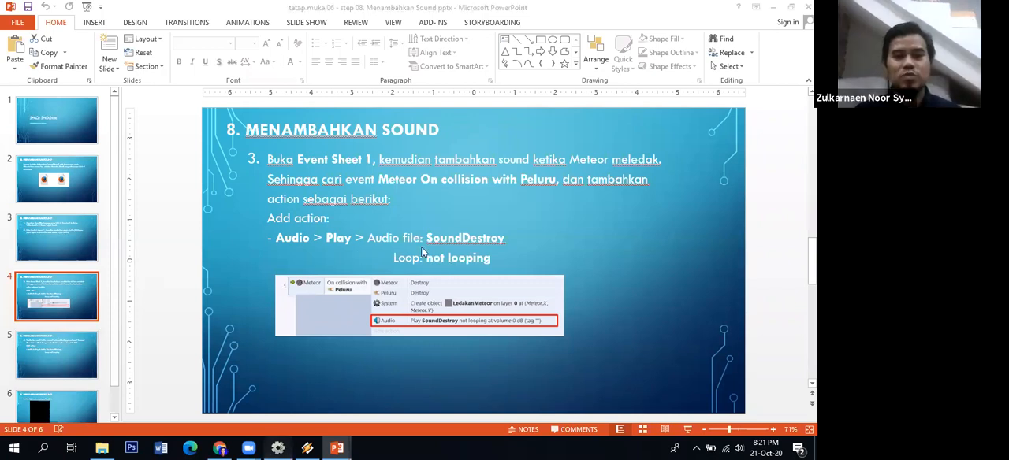
Switch back to Construct 2 and check the Audio Play actions throughout Event sheet 1 against the slides
key("alt+Tab")
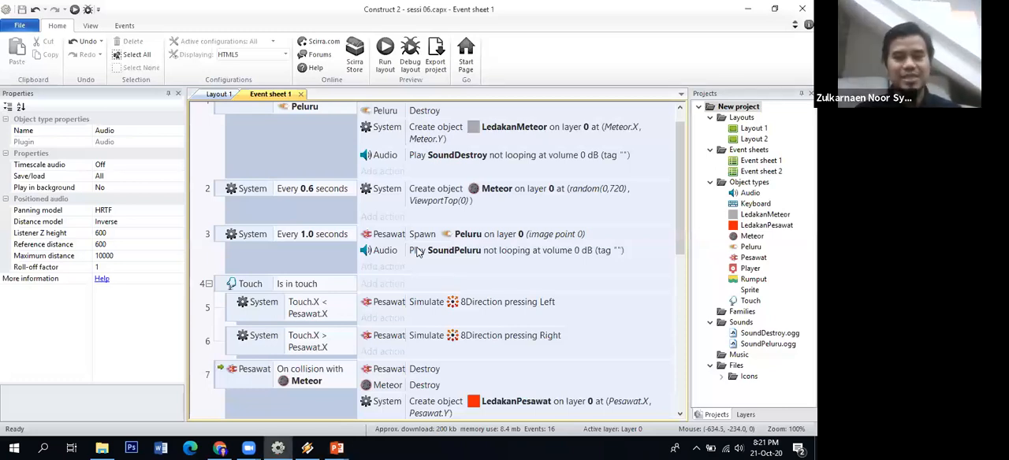
scroll(678, 173, "down", 2)
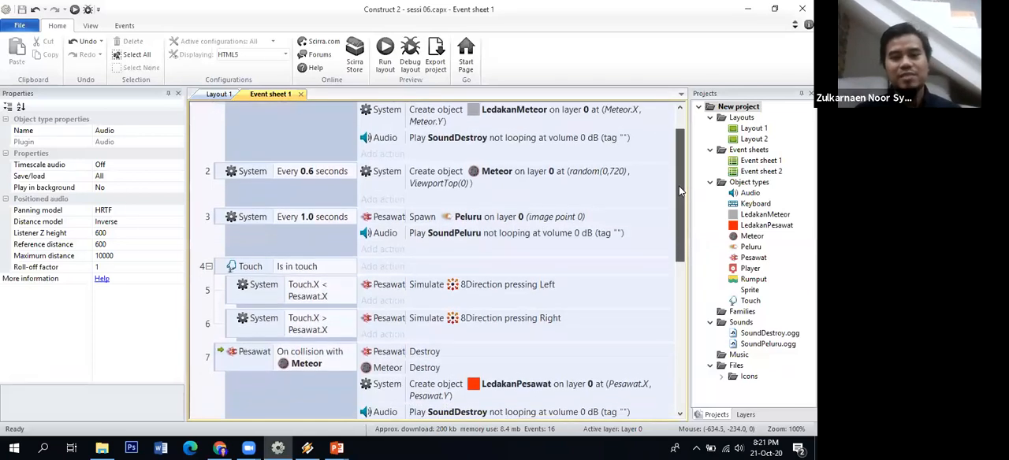
scroll(679, 193, "down", 3)
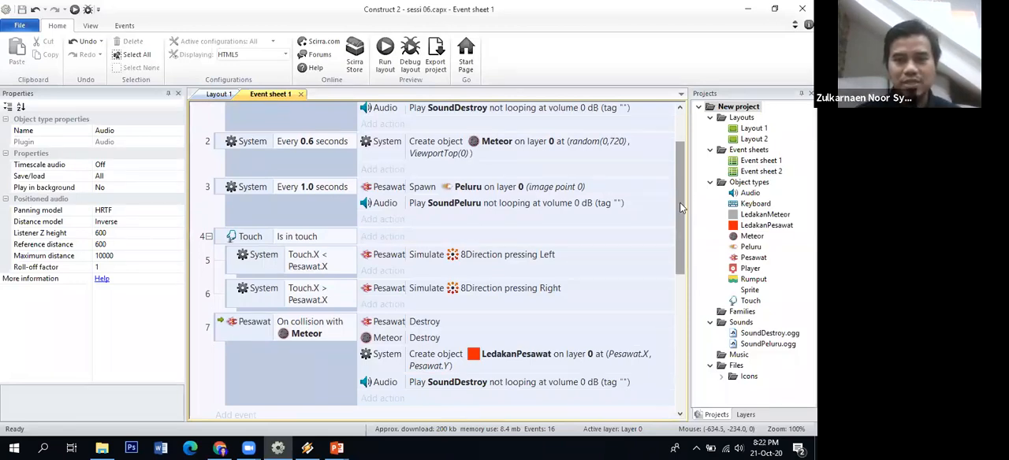
left_click_drag(682, 208, 671, 131)
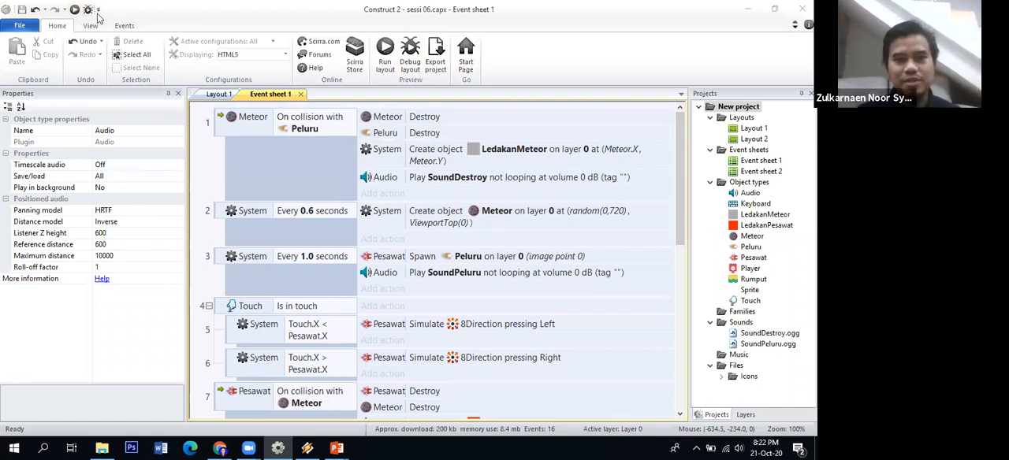
Run the layout again and steer the ship both ways while it fires at the meteors to test the sounds
key("Left")
key("space")
key("Right")
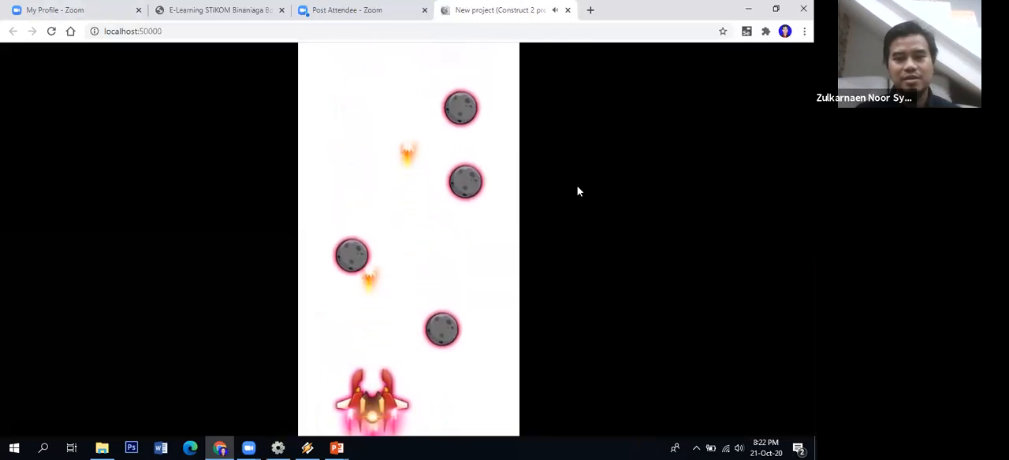